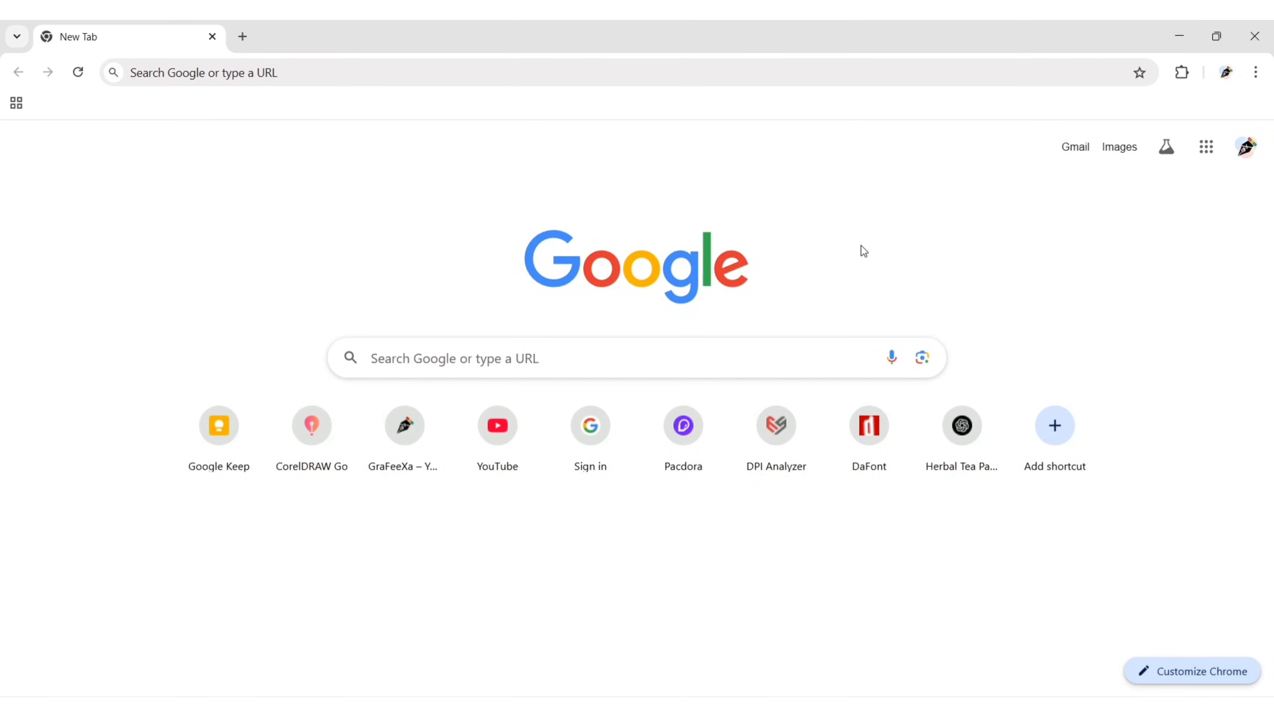
Search for and go to the Pacdora website
click(548, 360)
text(pacdo)
key(Return)
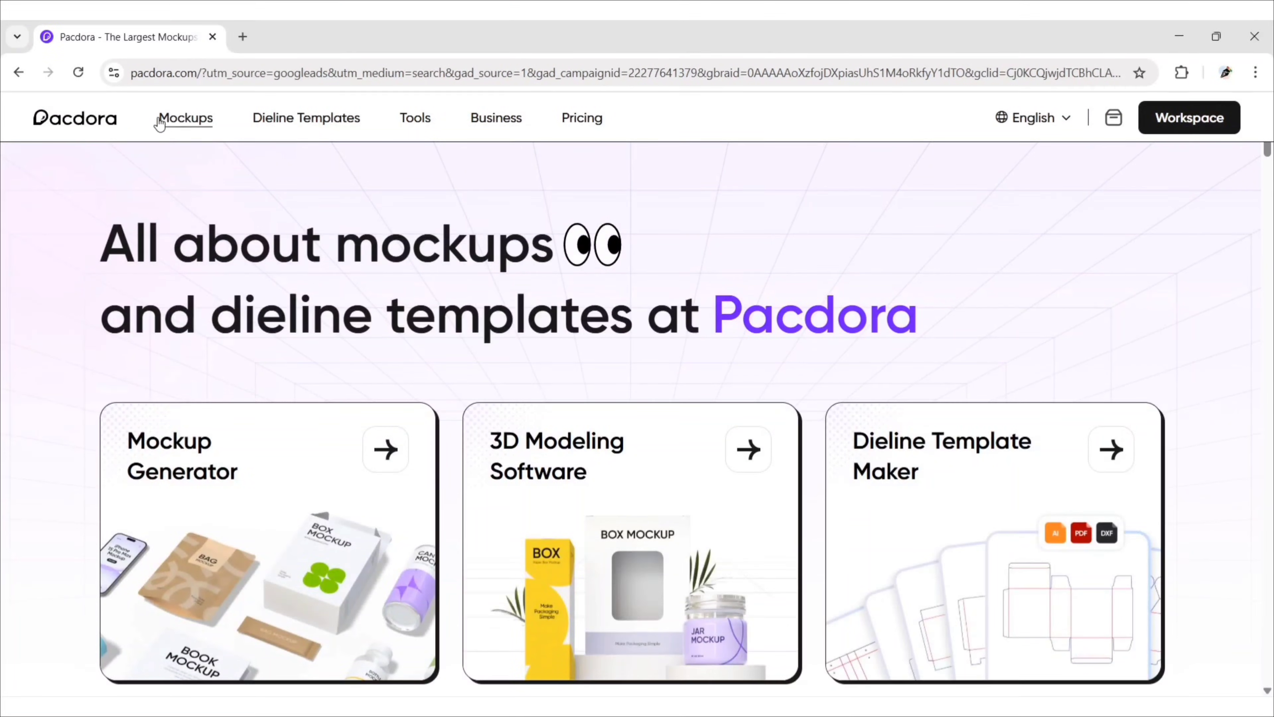
Open cosmetic jar mockup 508930 from Mockups > Jars and launch its Upload & Design label editor
click(185, 121)
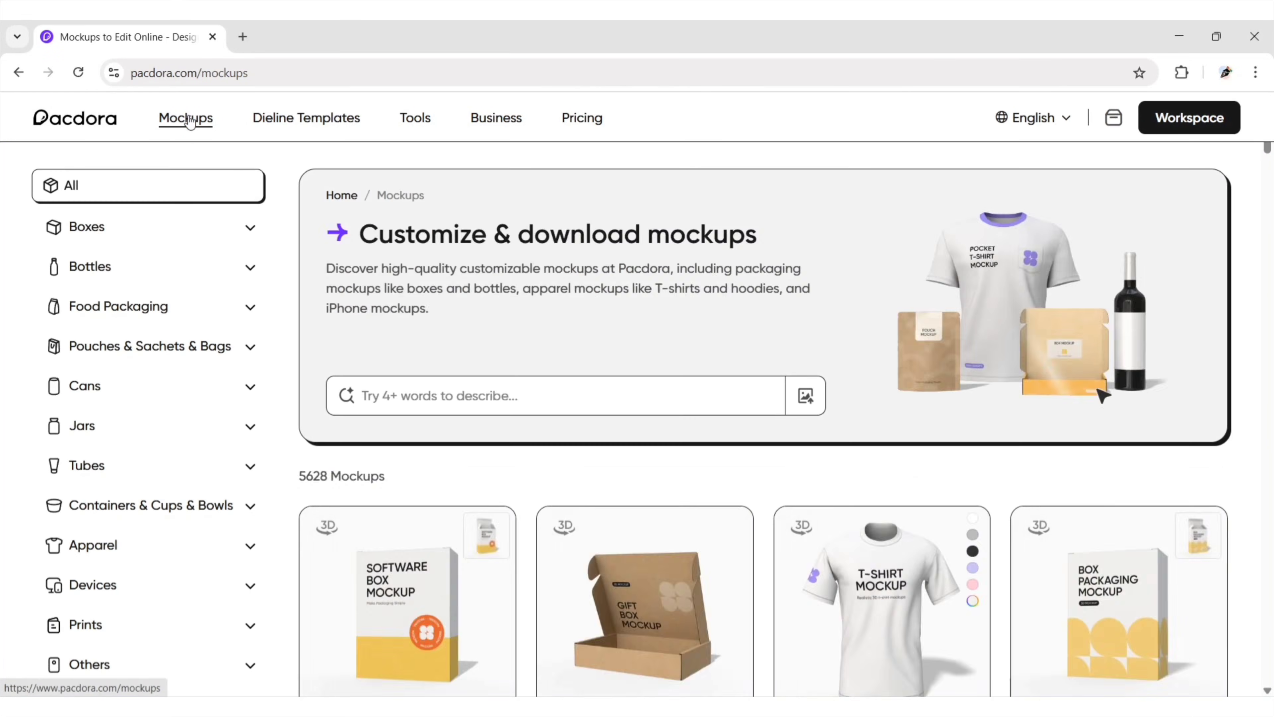
click(249, 426)
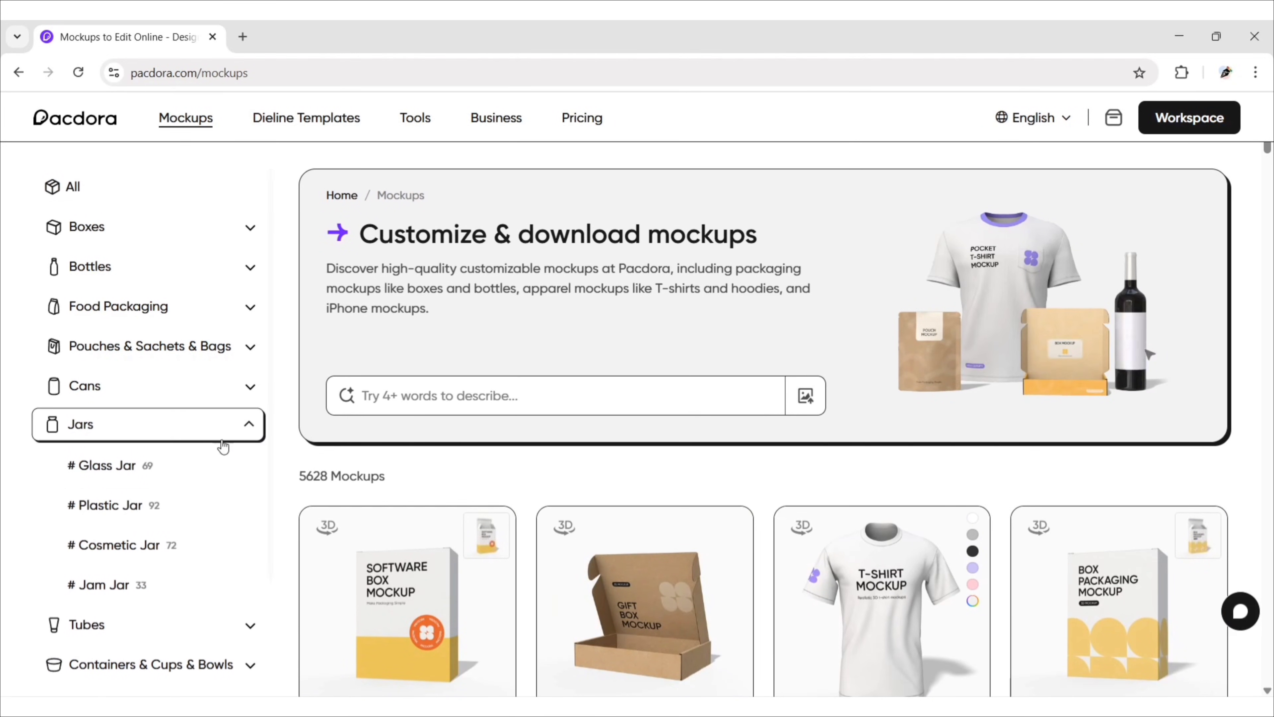
click(165, 553)
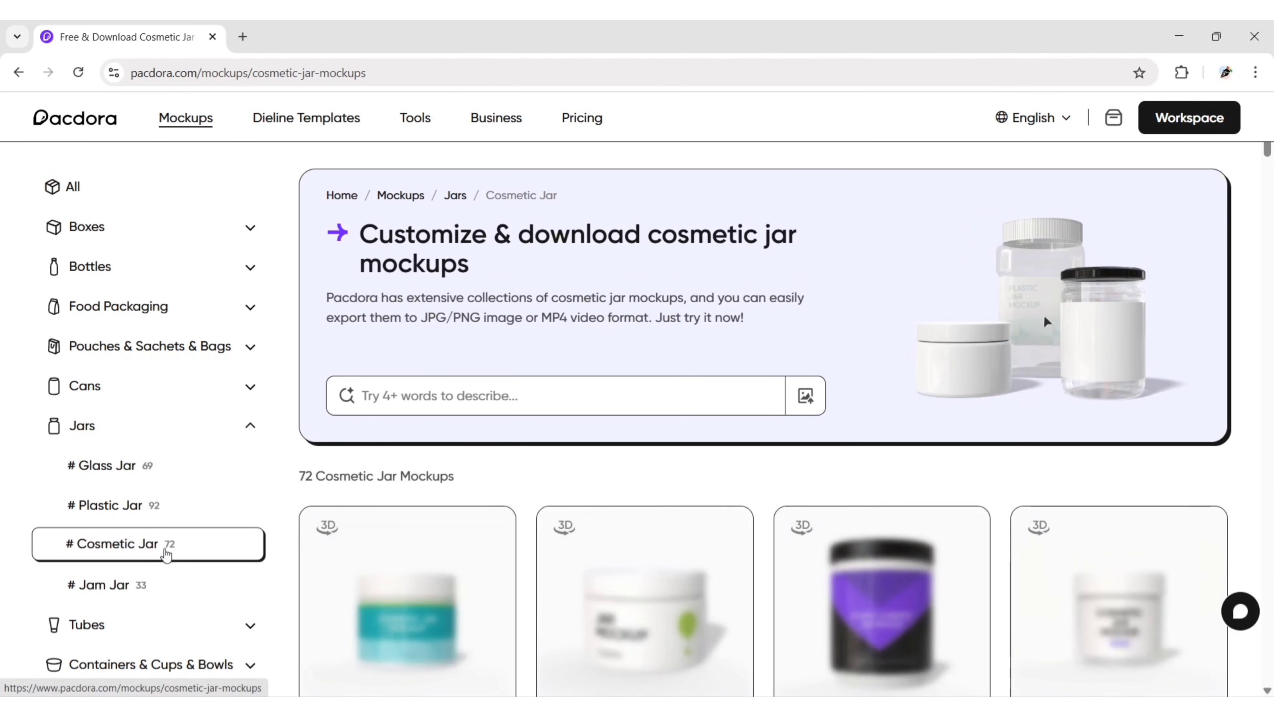
scroll(525, 472, down, 10)
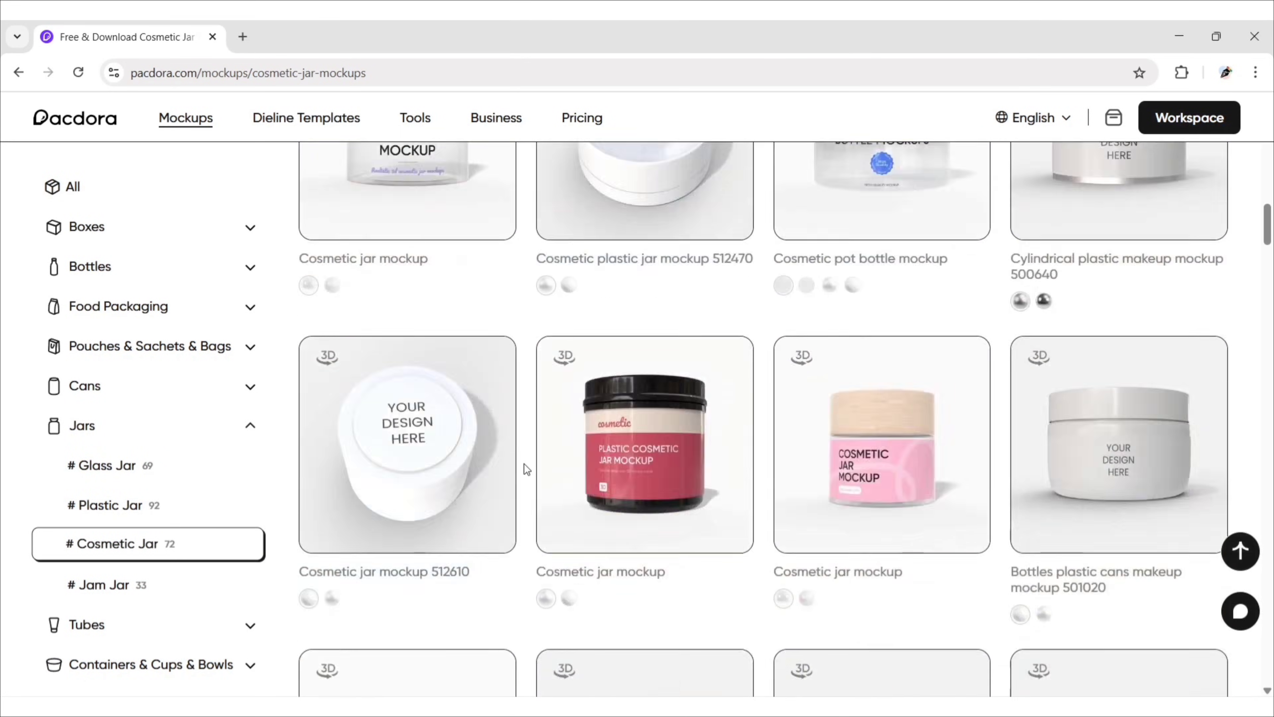
scroll(522, 446, down, 10)
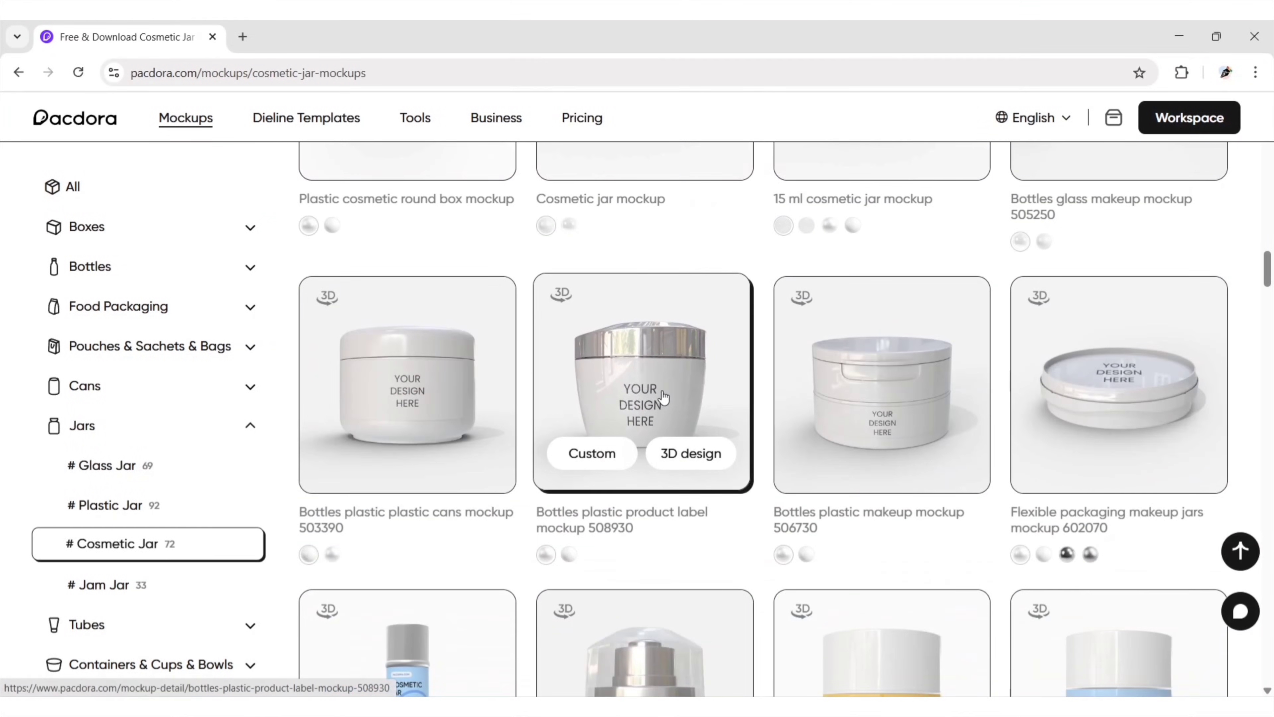
click(663, 394)
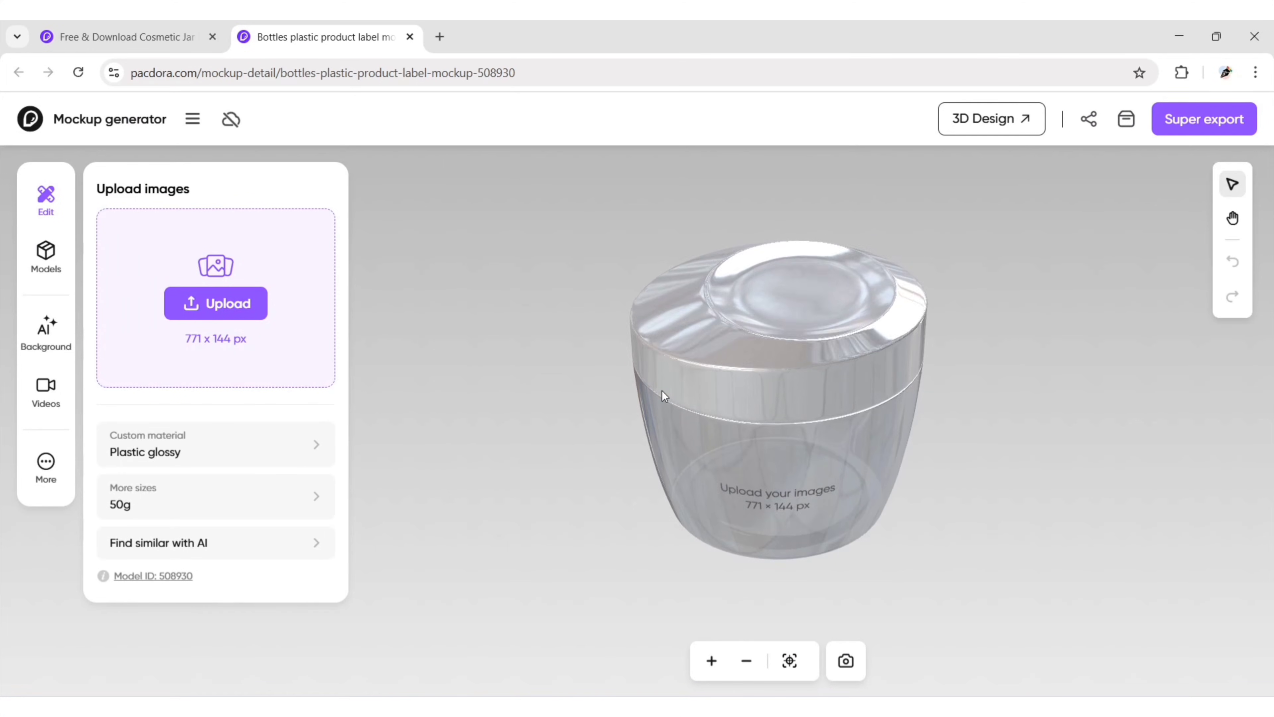
click(218, 305)
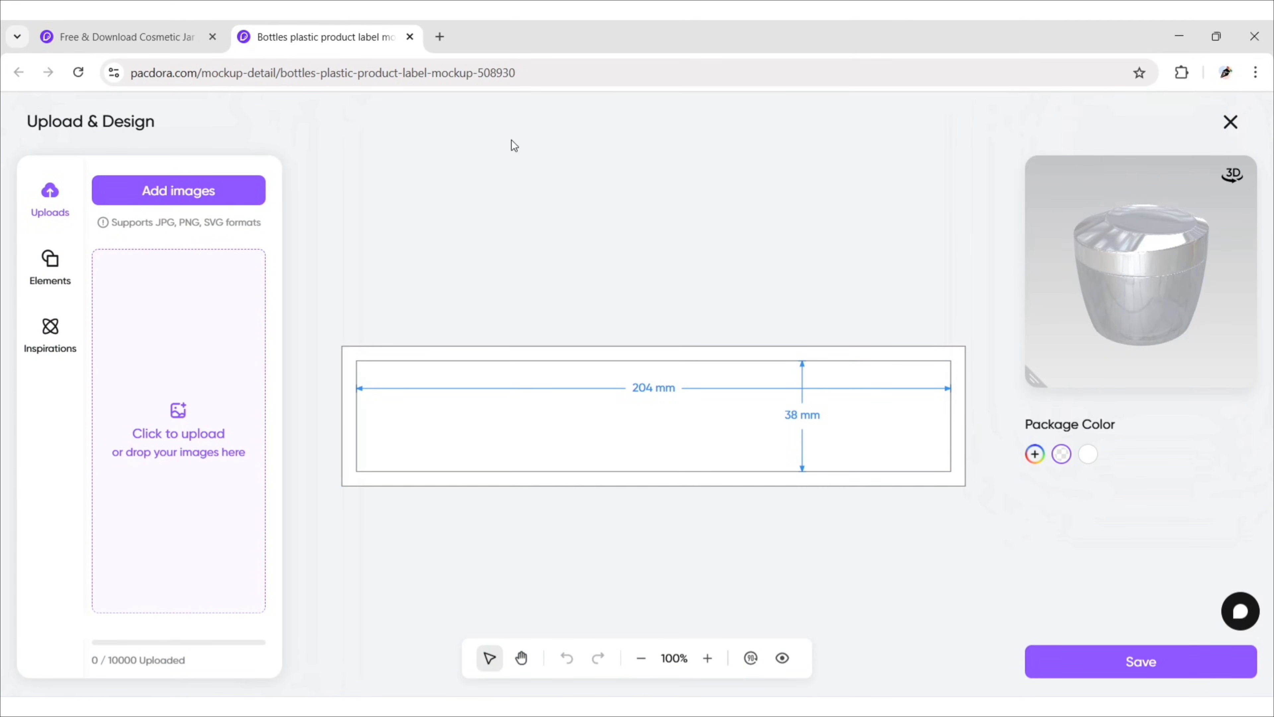
Go to Canva in a new browser tab
key(ctrl+t)
click(401, 358)
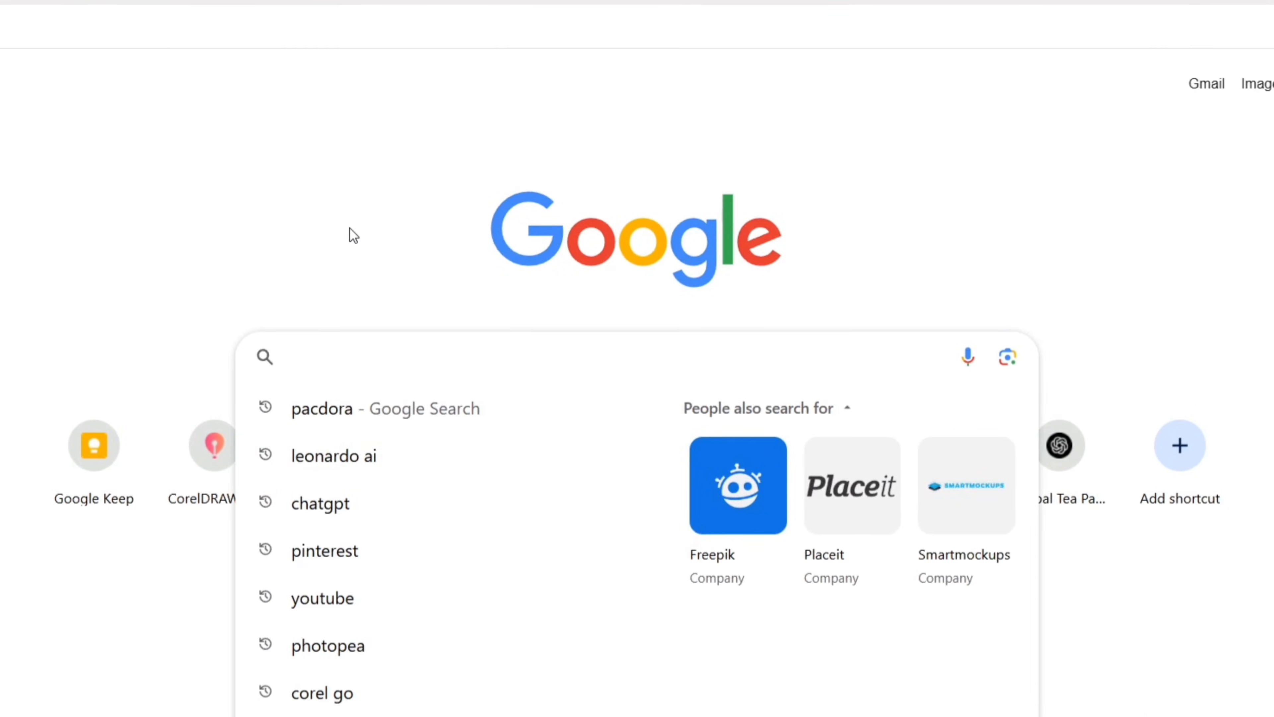
text(canva)
key(Return)
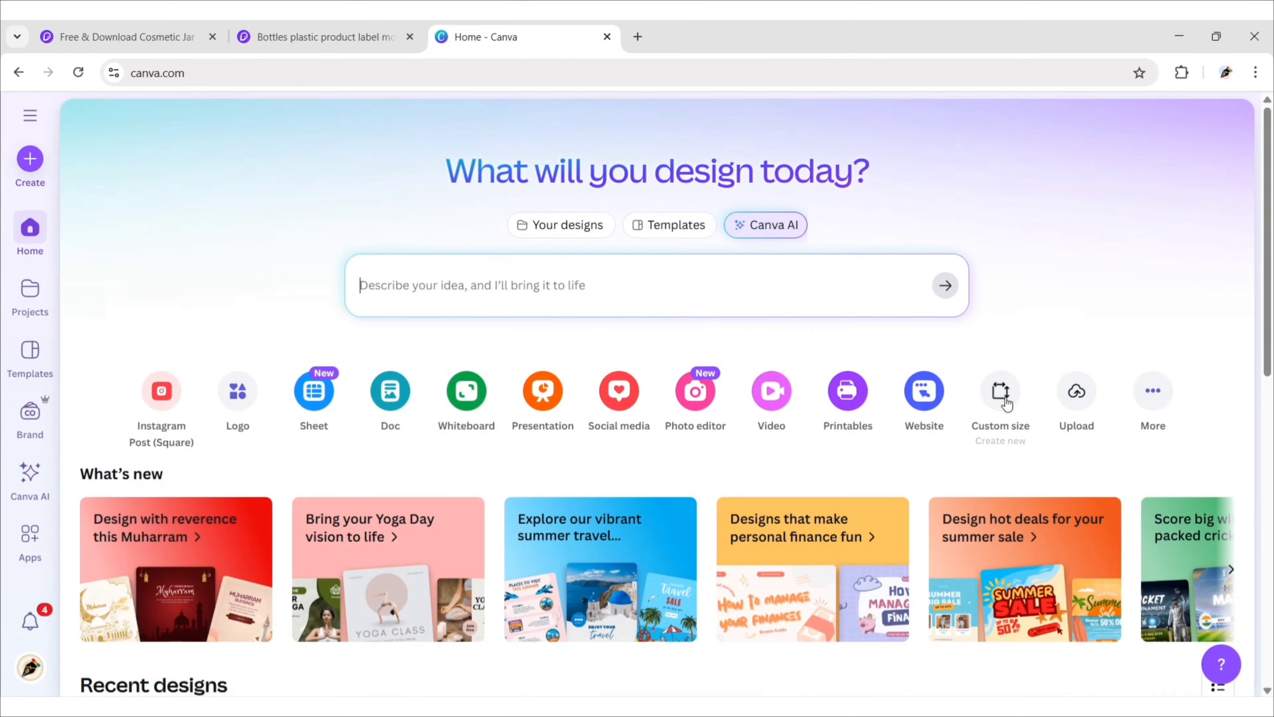
Create a 204 × 38 mm custom-size design titled 'Face Cream Packaging Design'
click(1000, 396)
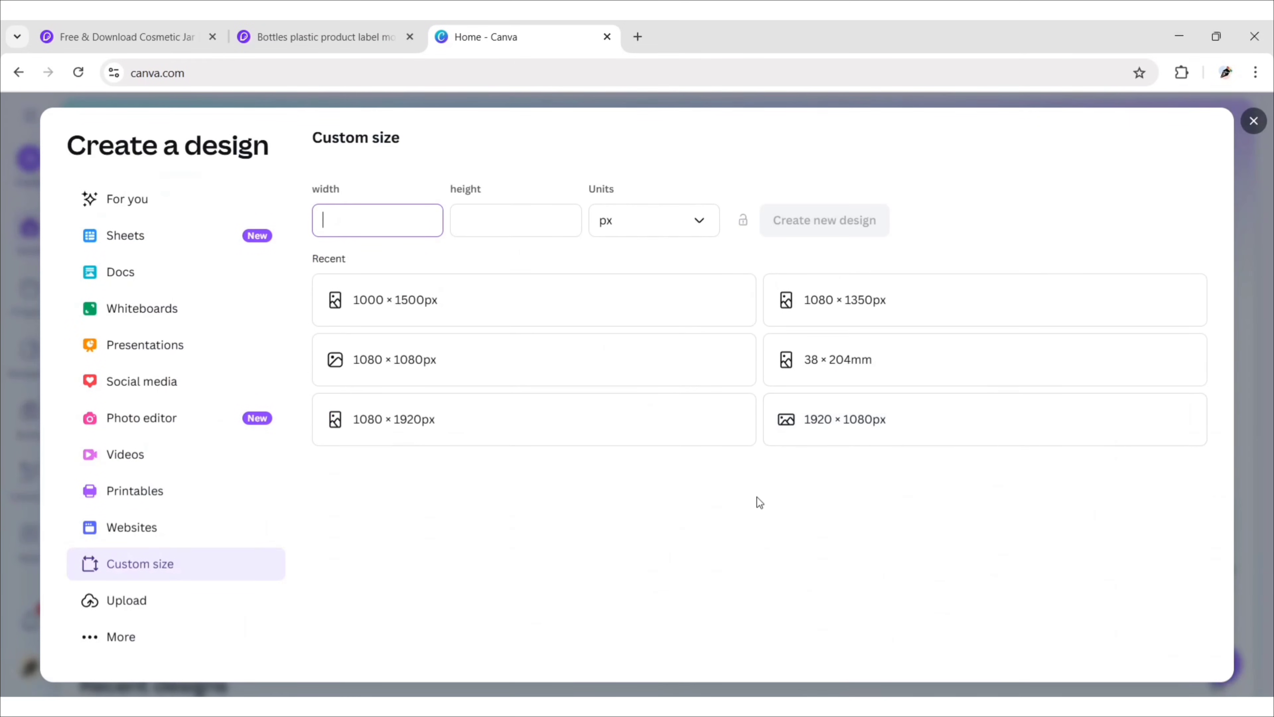
click(696, 216)
click(683, 332)
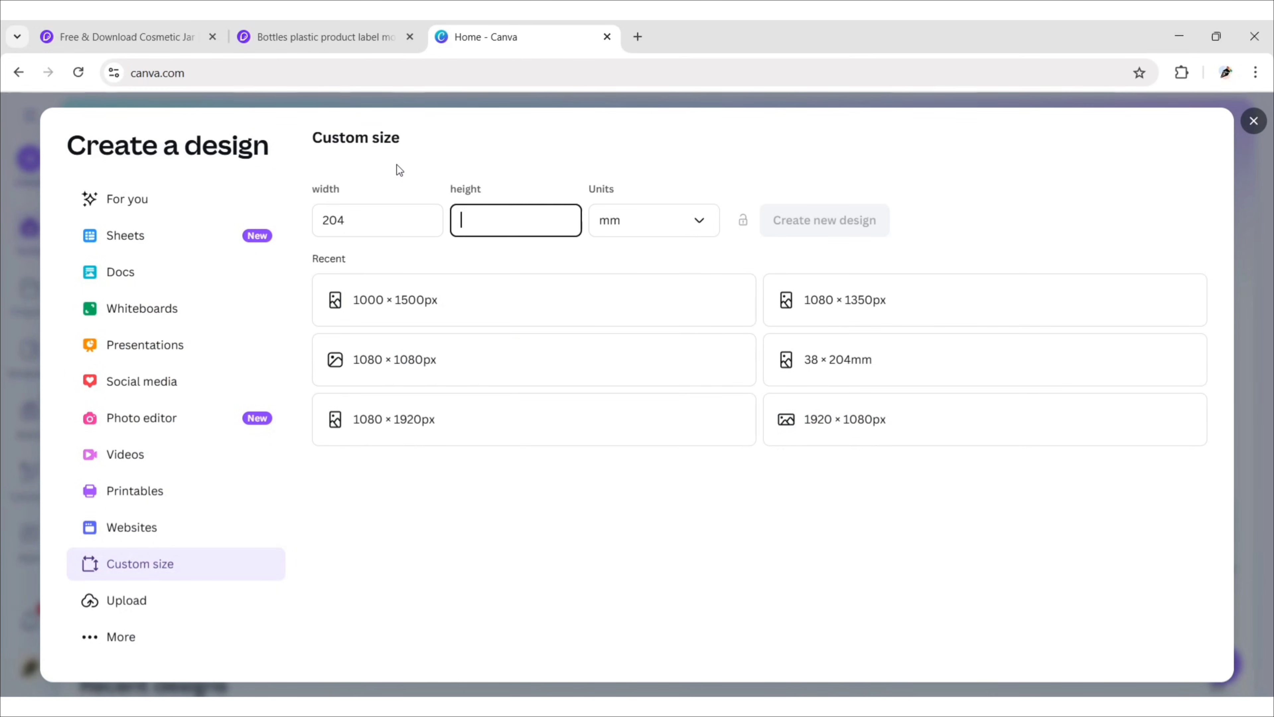
text(38)
click(815, 221)
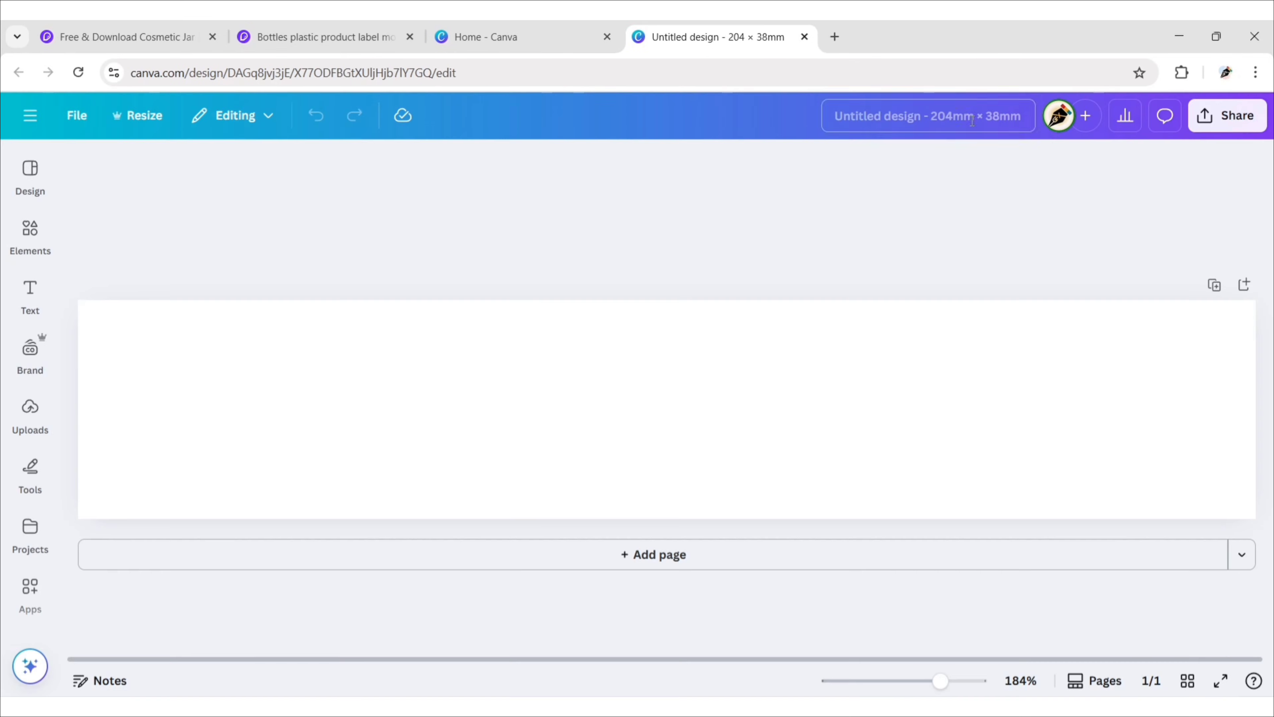
text(Face Cream Packag)
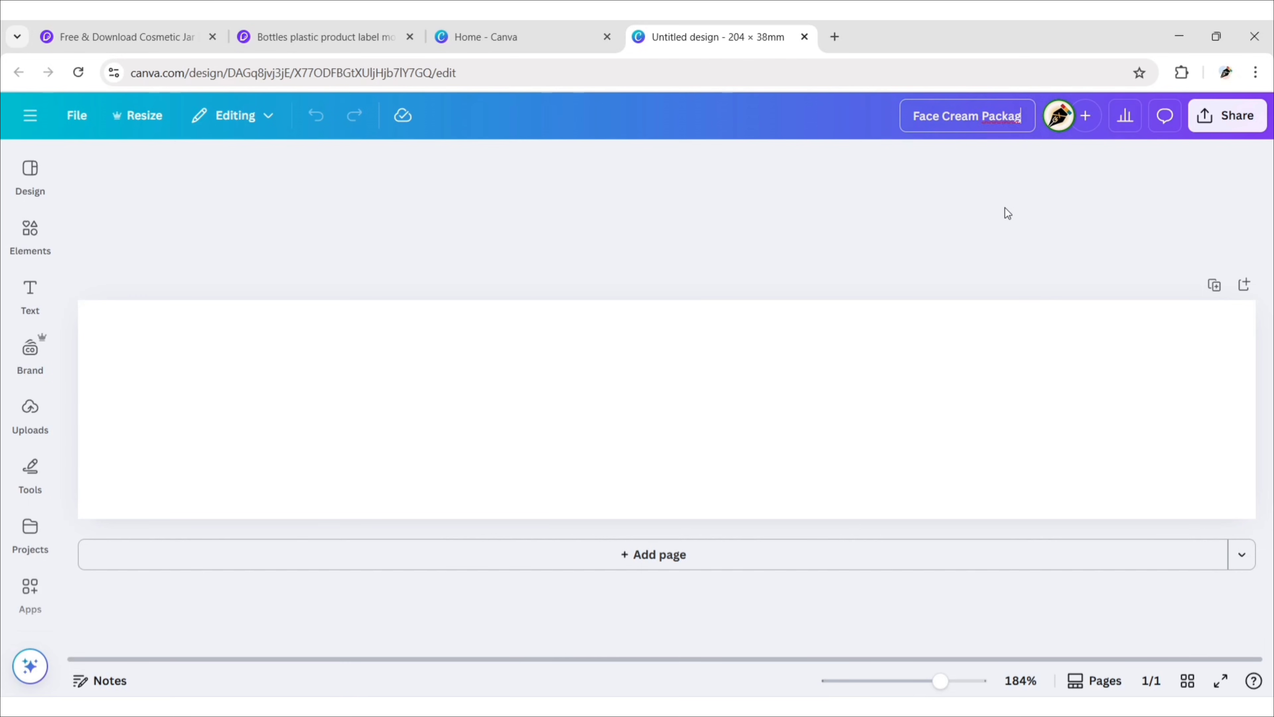
text(ing Design)
key(Return)
Fill the page background with a vertical #38453D-to-#B2C7C6 gradient, dark at top
click(769, 392)
click(617, 162)
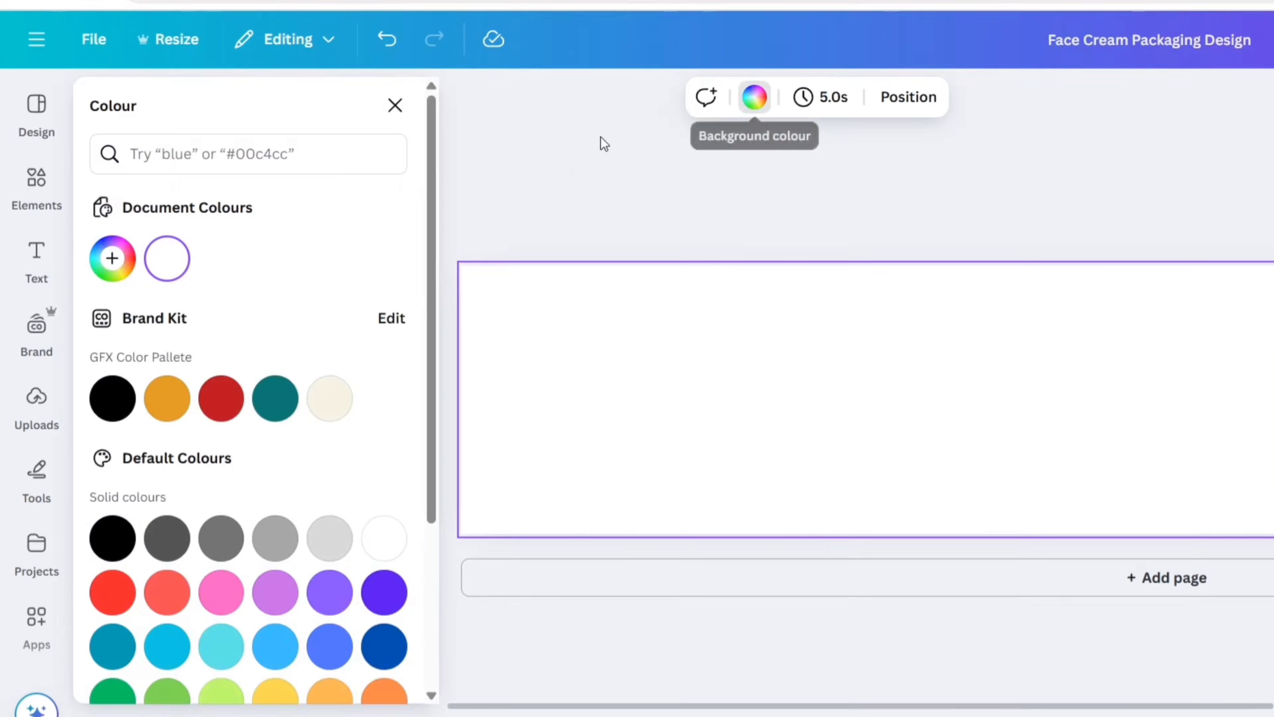
click(114, 258)
click(342, 320)
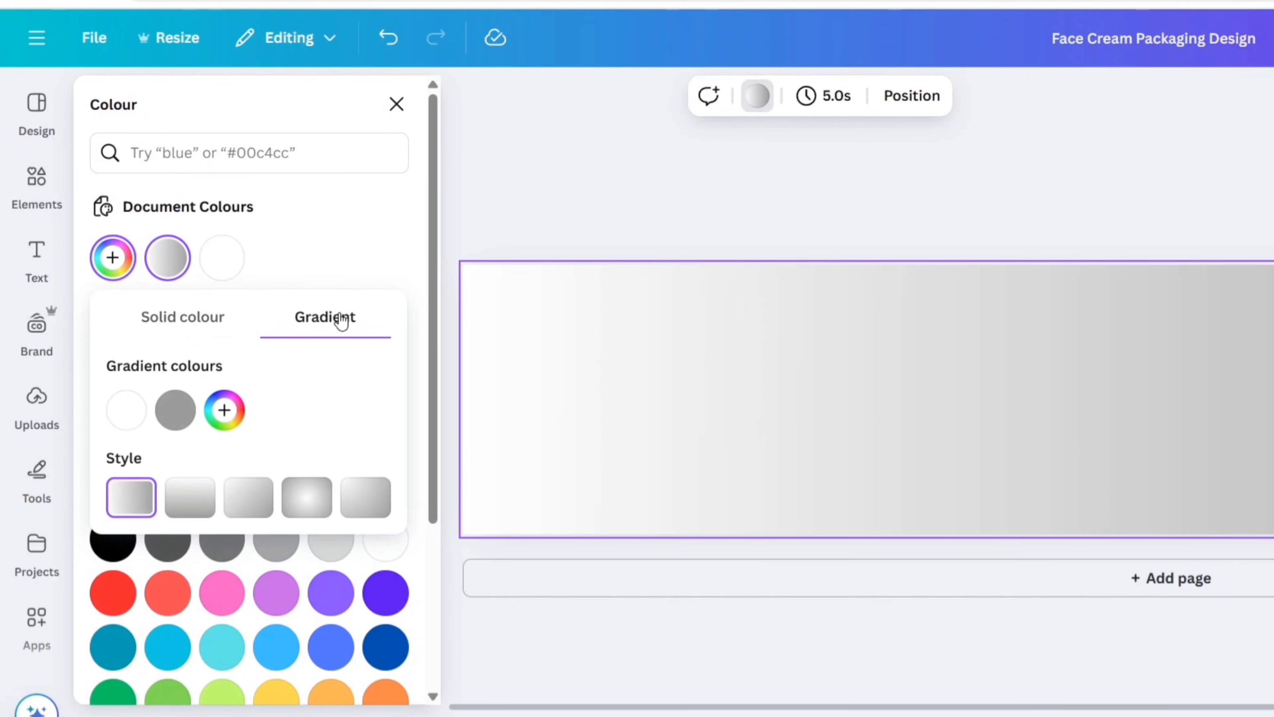
click(132, 422)
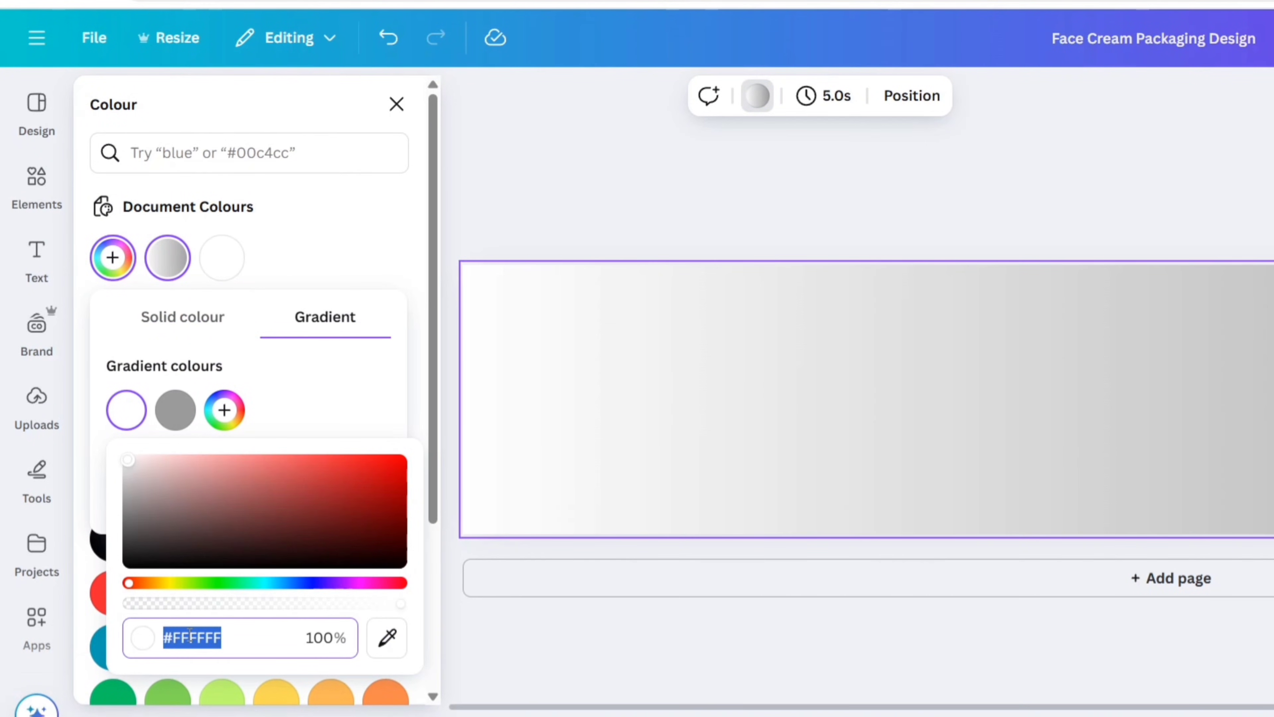
text(#38453D)
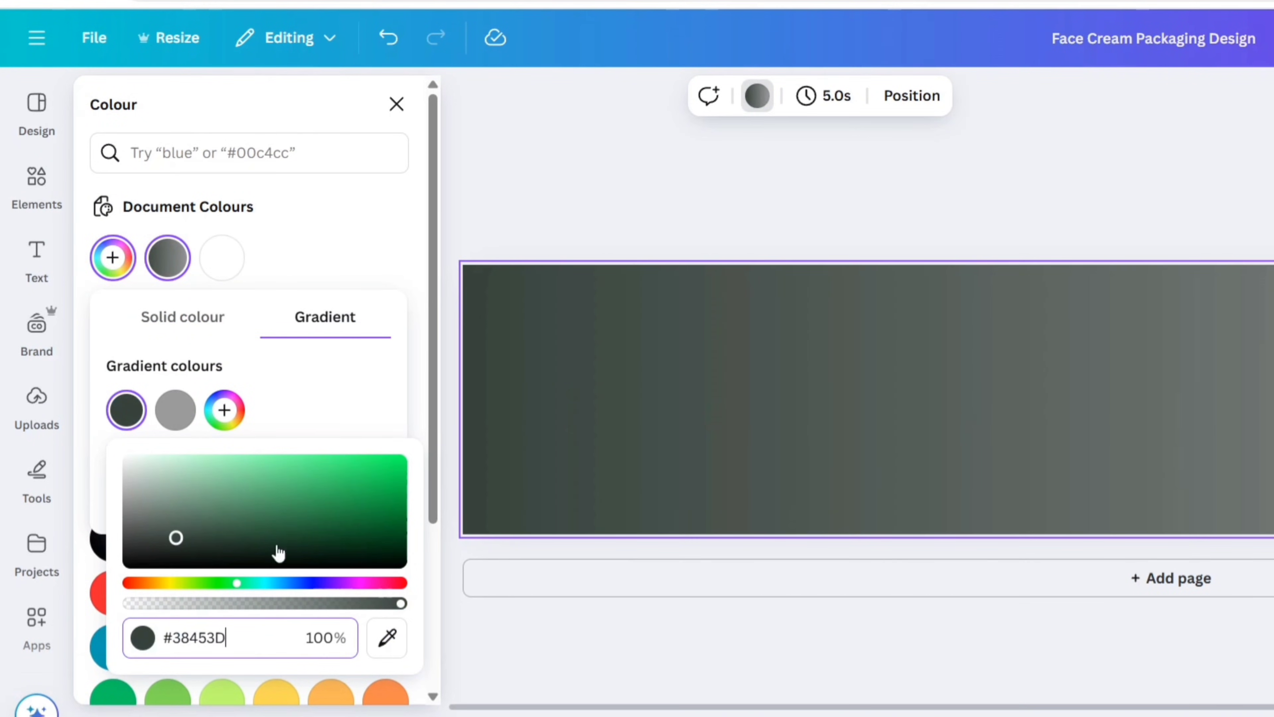
click(270, 411)
click(167, 414)
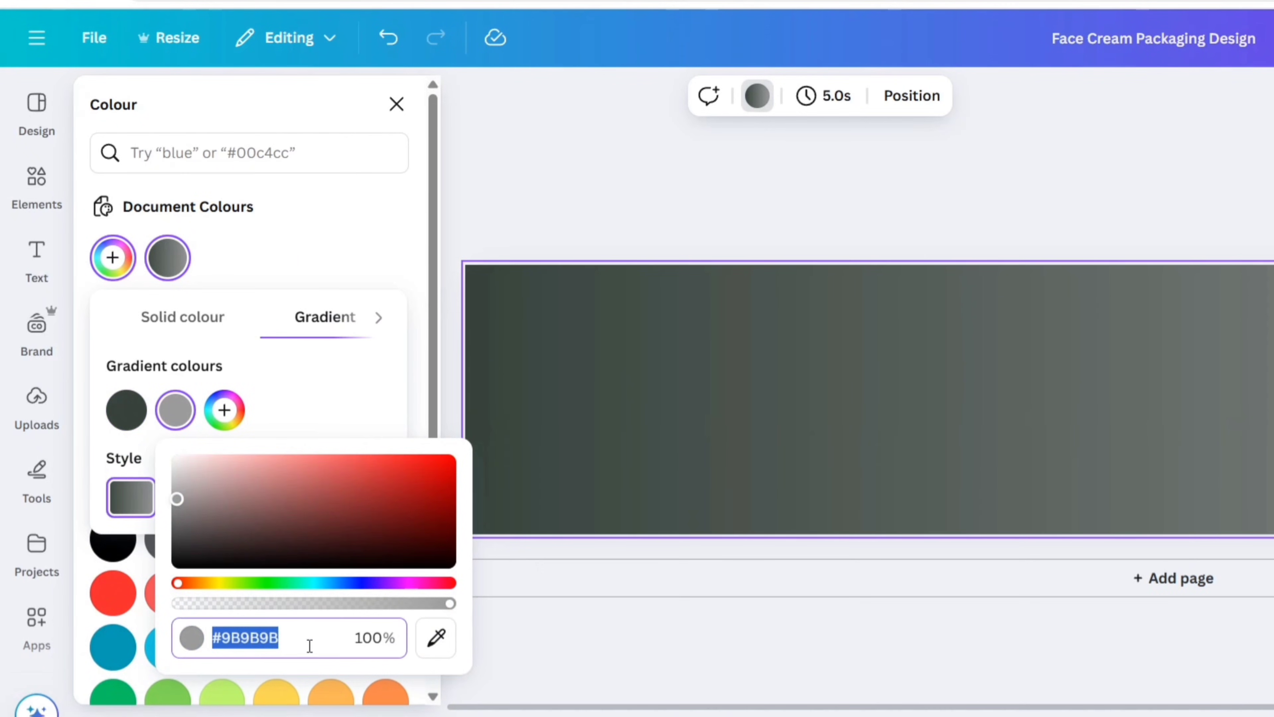
text(#B2C7C6)
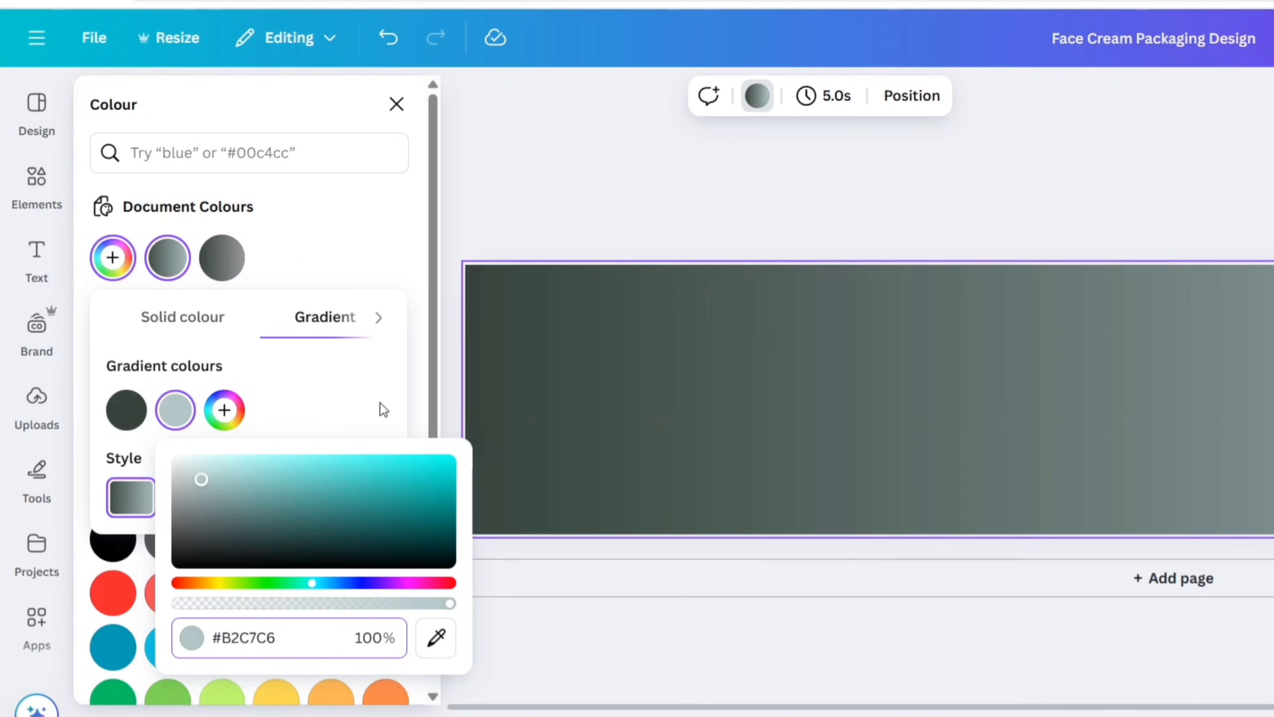
click(355, 406)
click(181, 507)
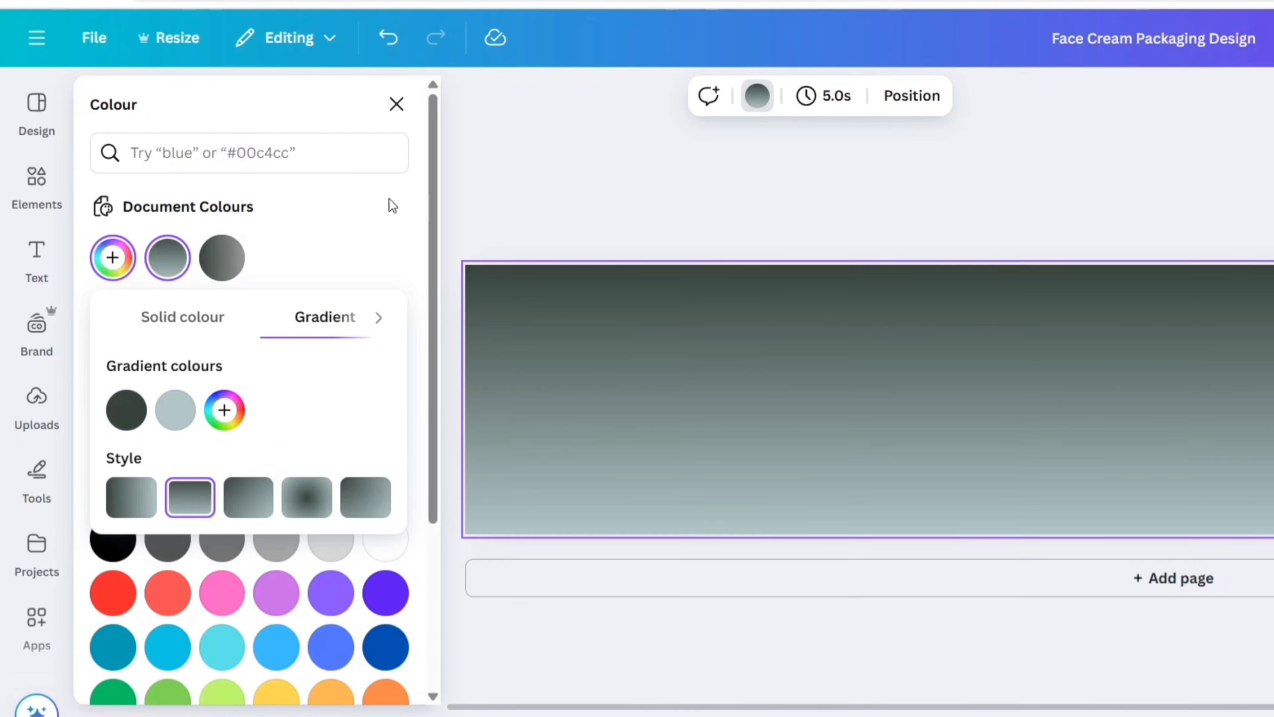
click(396, 104)
click(648, 201)
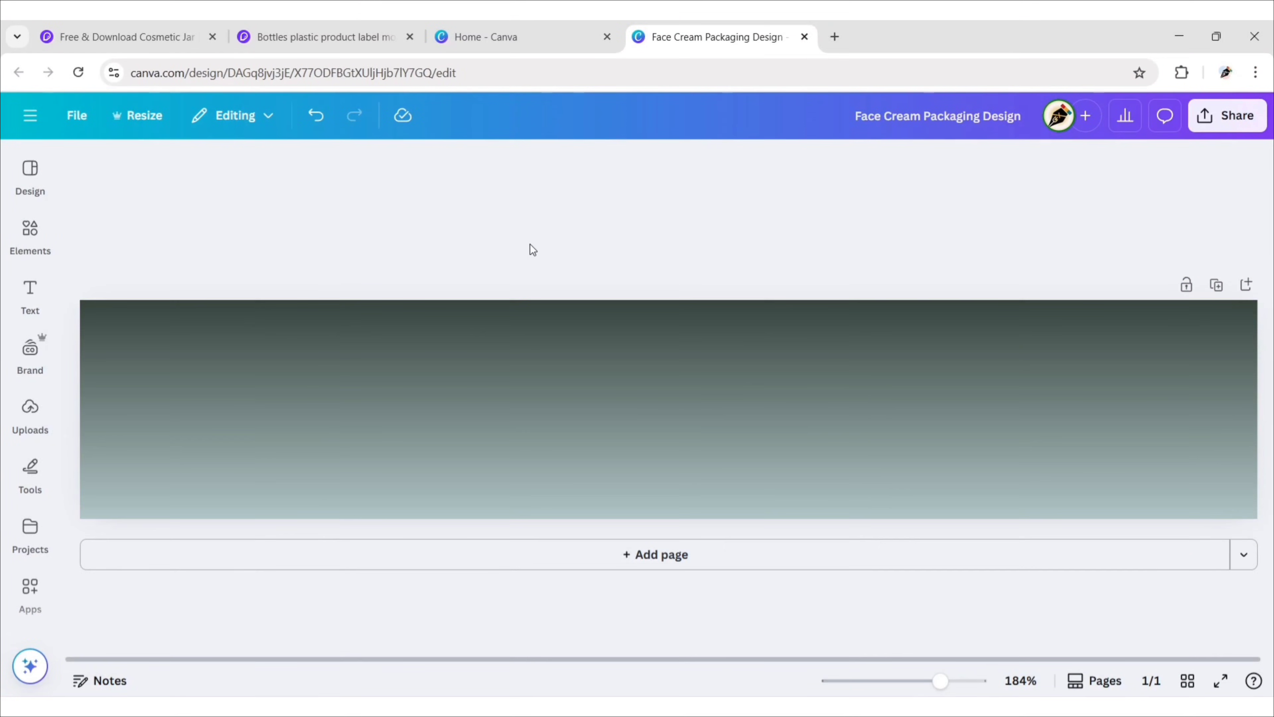
Add a heading text reading 'Glamoréve' to the label
click(30, 296)
click(171, 332)
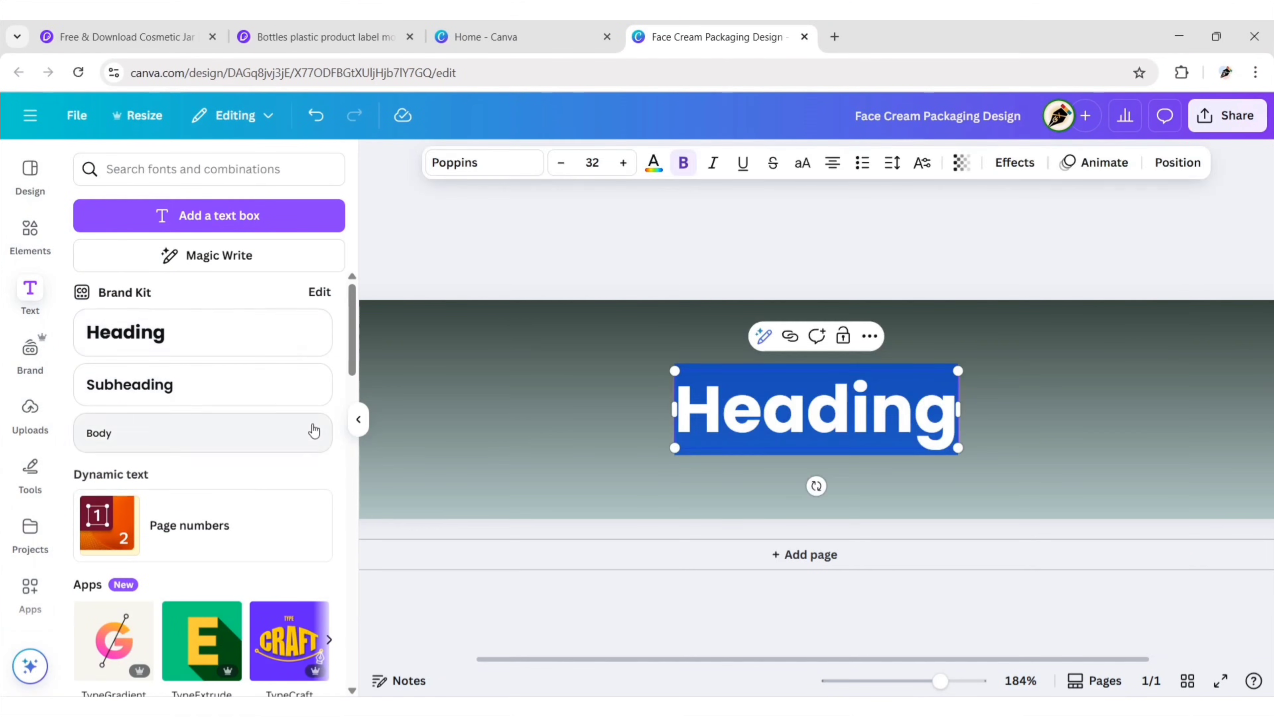
click(358, 419)
text(Glamoréve)
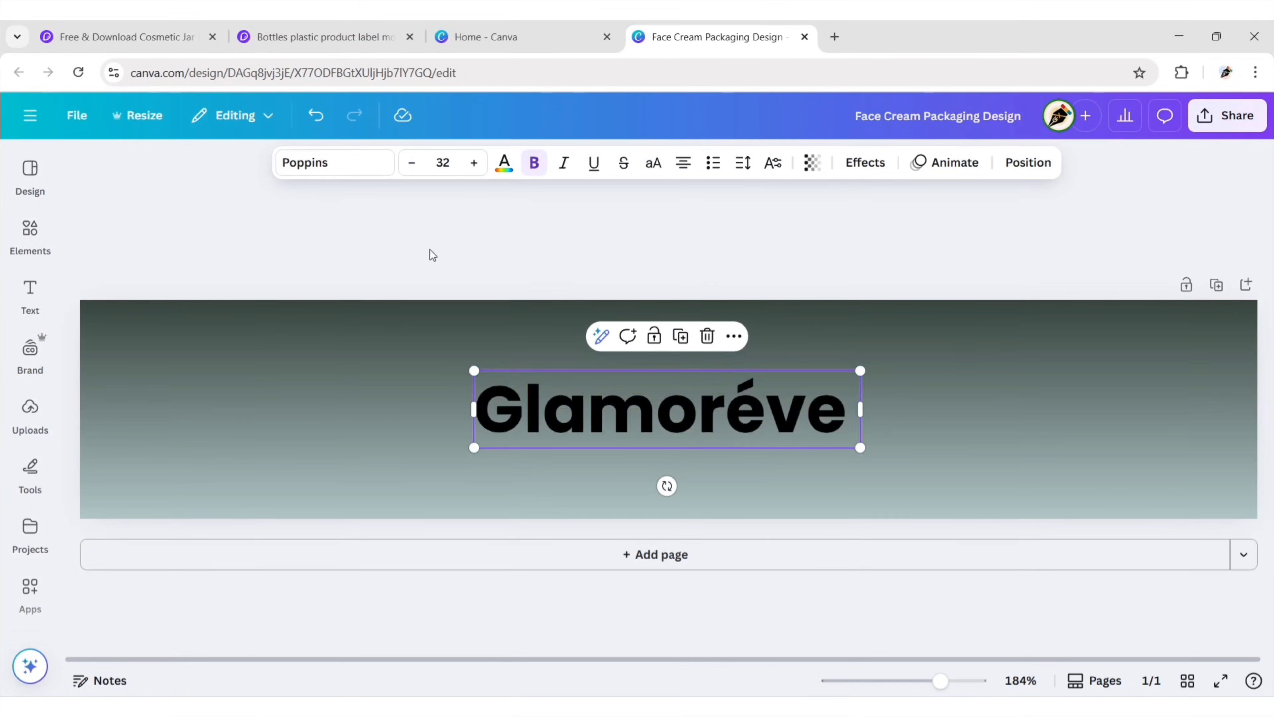
Set the title font to League Gothic at size 30
click(335, 162)
text(League Gothic)
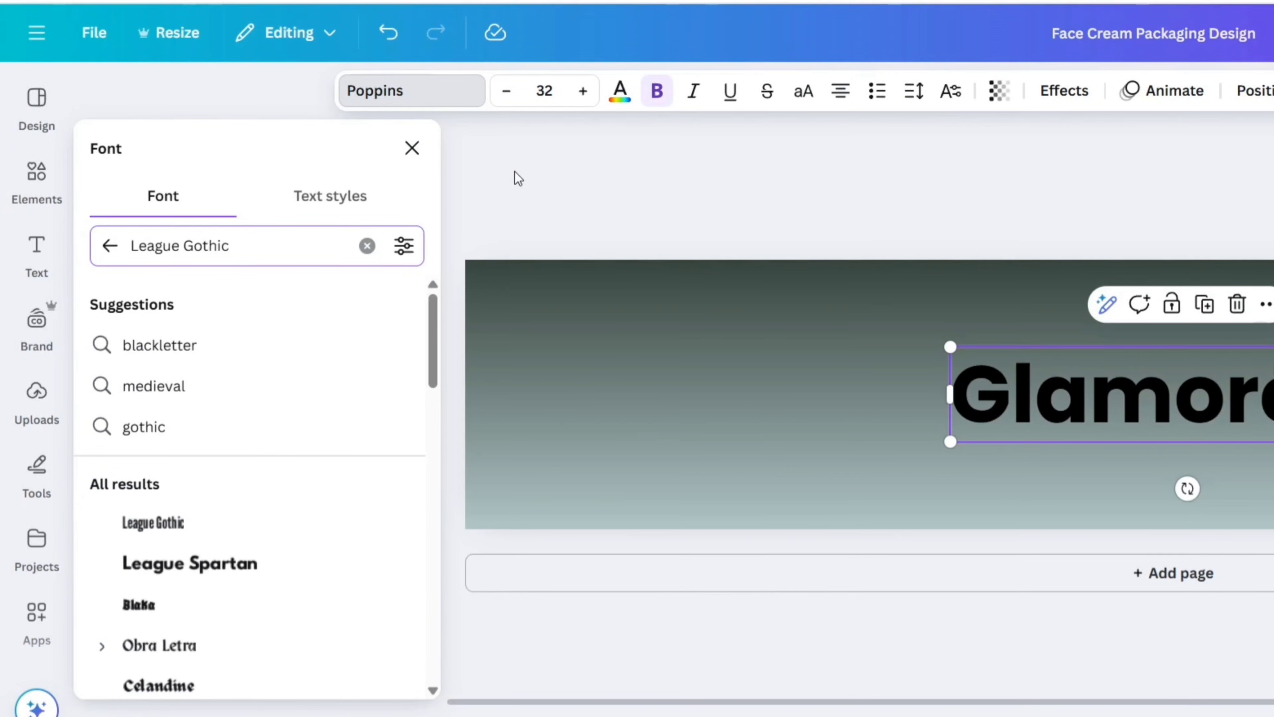
click(260, 527)
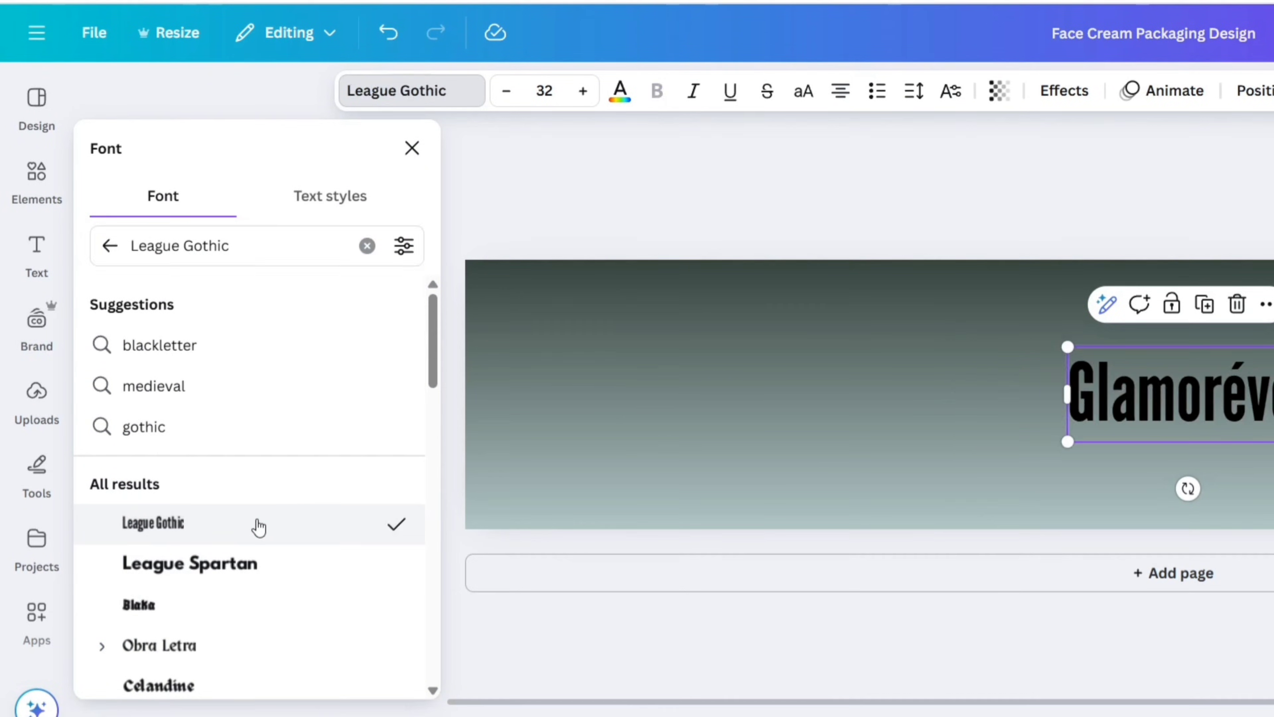
click(412, 148)
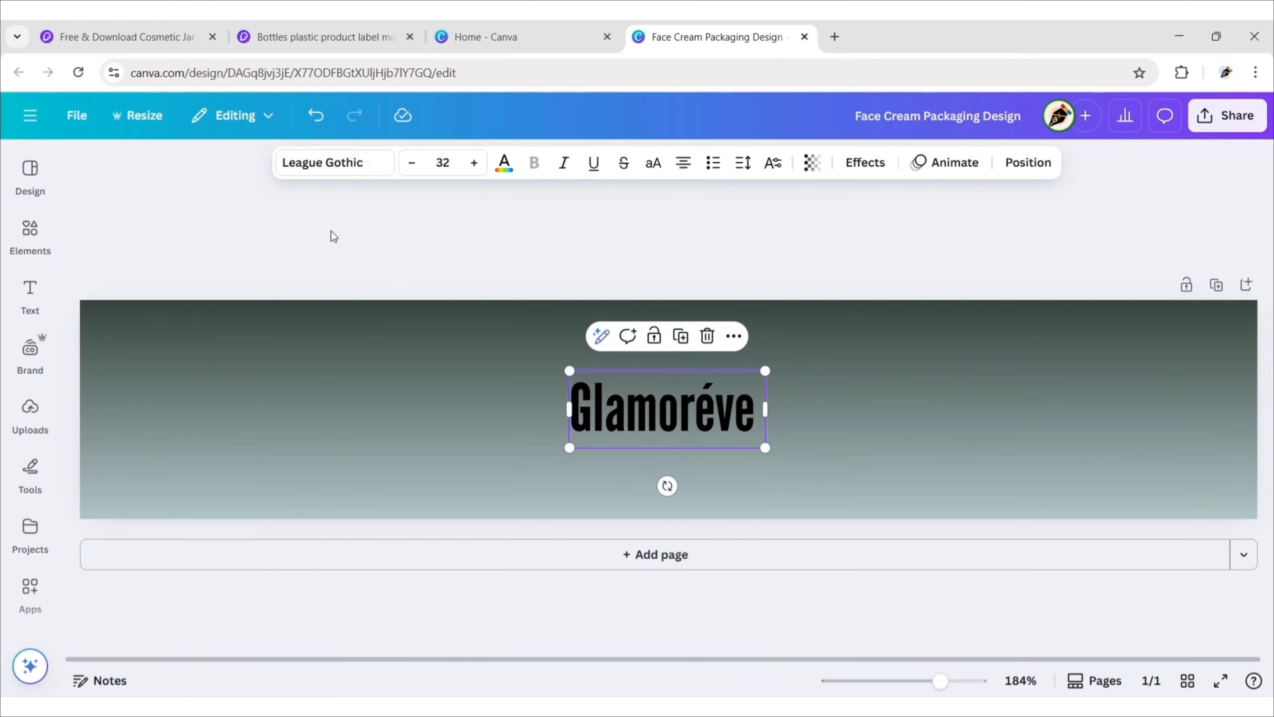
click(442, 163)
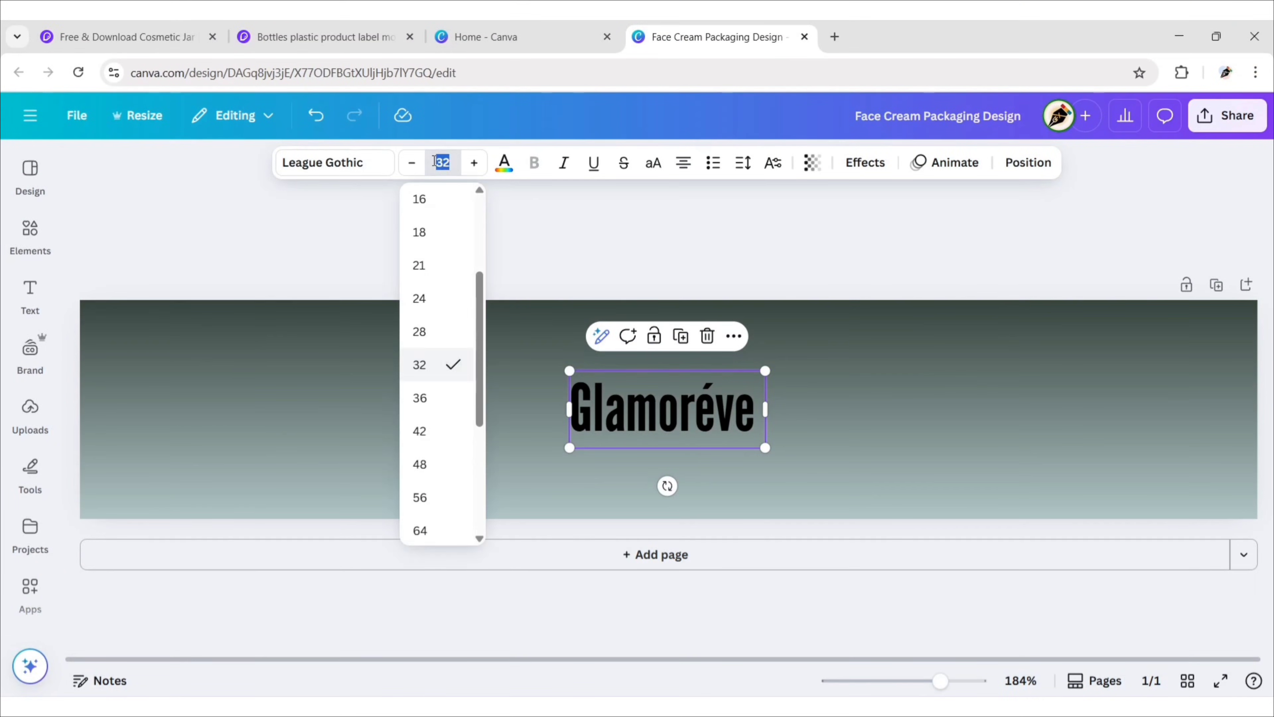
text(30)
key(Return)
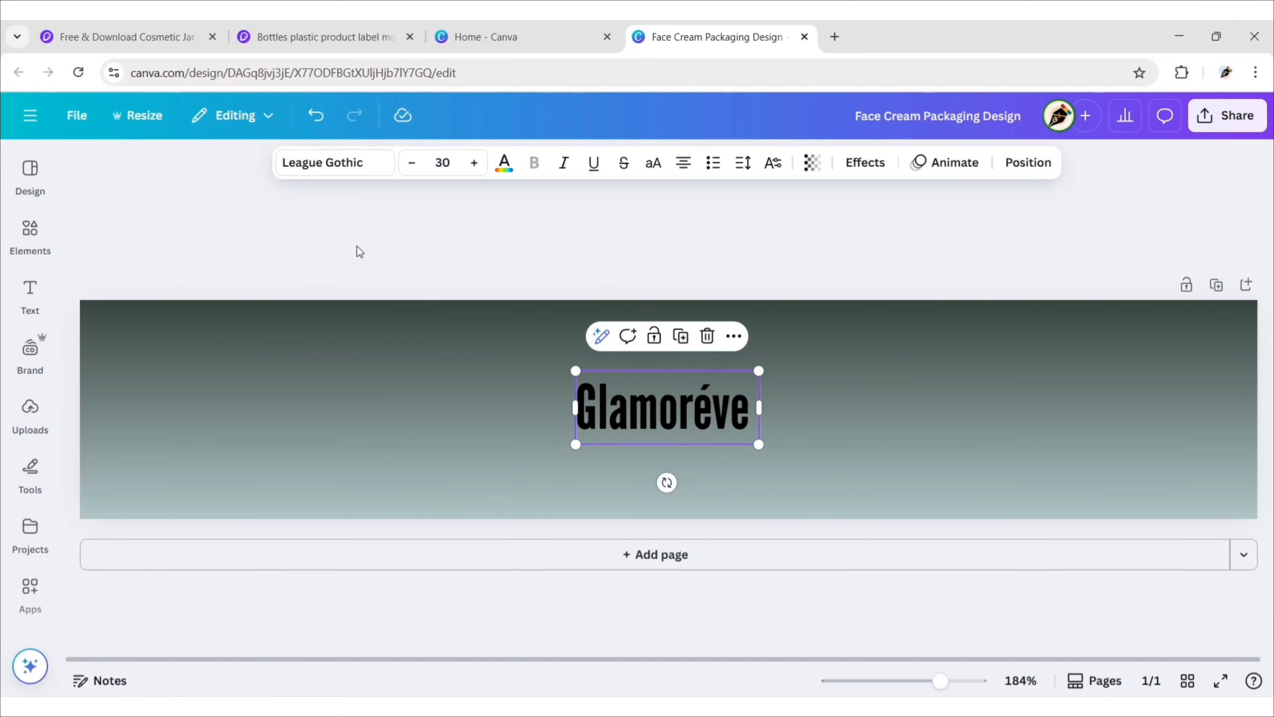
Make the title uppercase and white, and move it onto the label's centre line
click(653, 163)
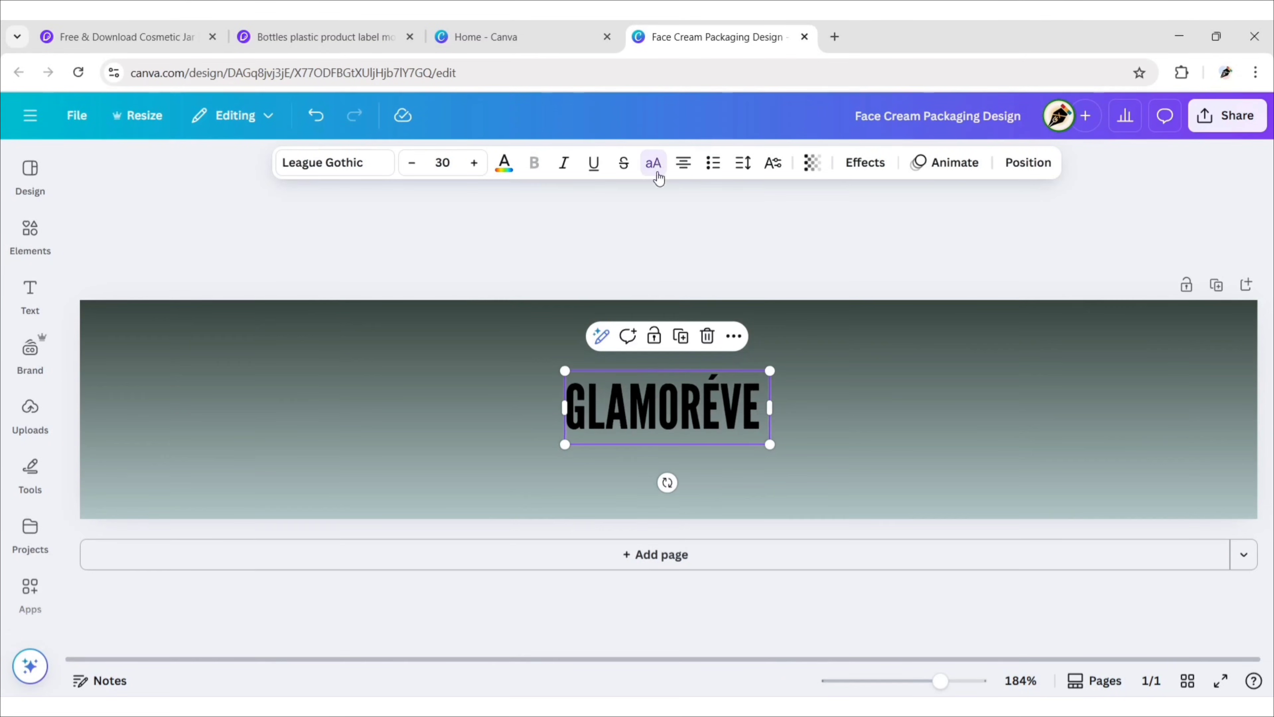
click(505, 164)
click(314, 563)
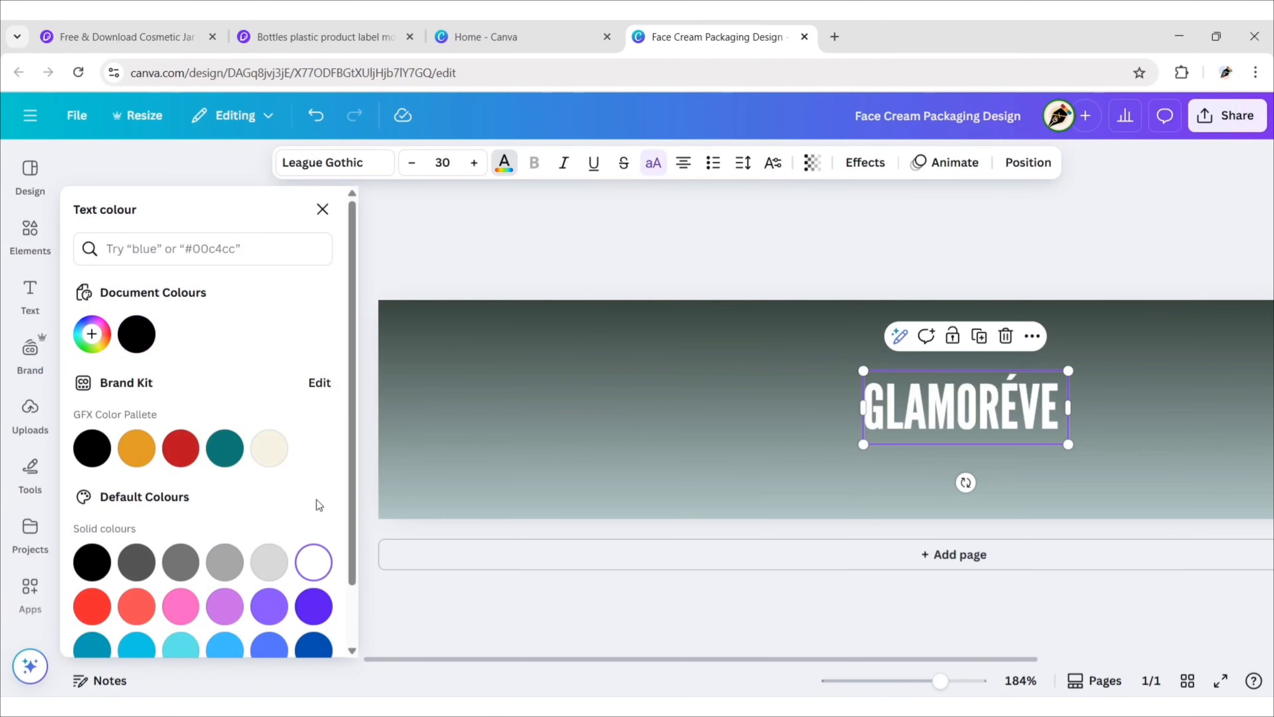
click(323, 209)
drag(665, 414, 665, 402)
click(574, 259)
click(30, 294)
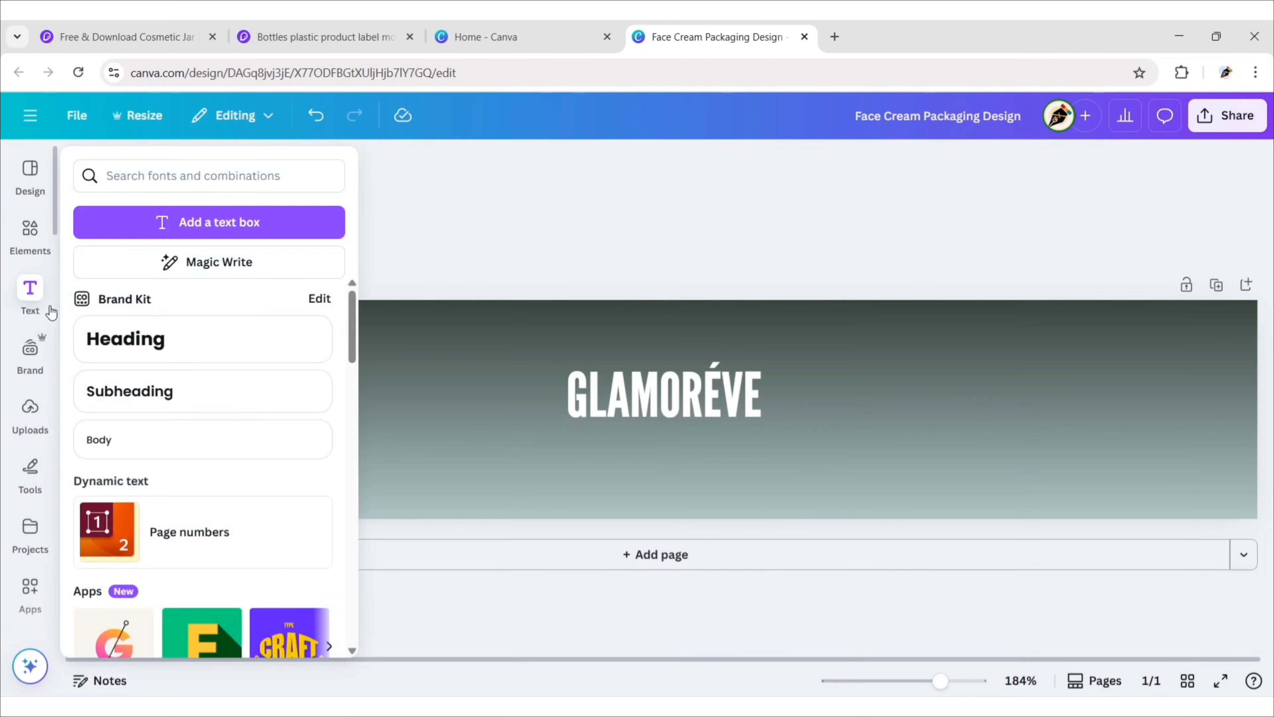
Add a subheading text reading 'Face Cream'
click(171, 387)
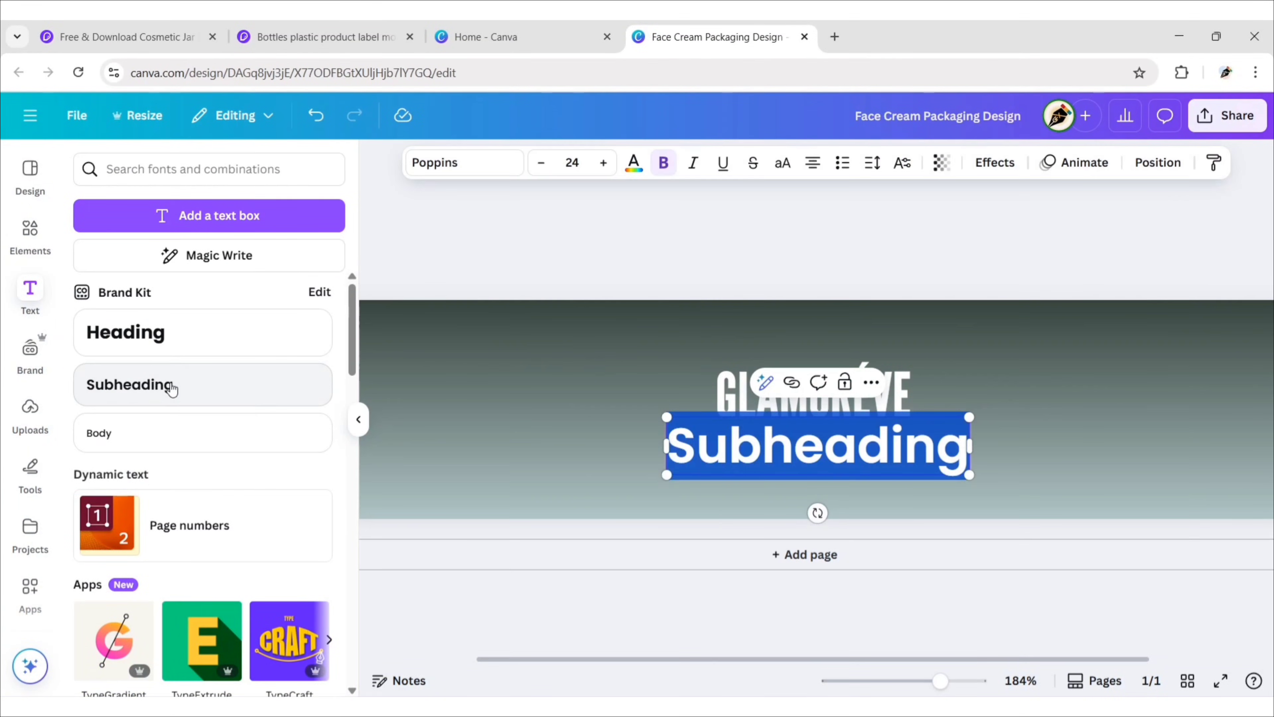
click(358, 421)
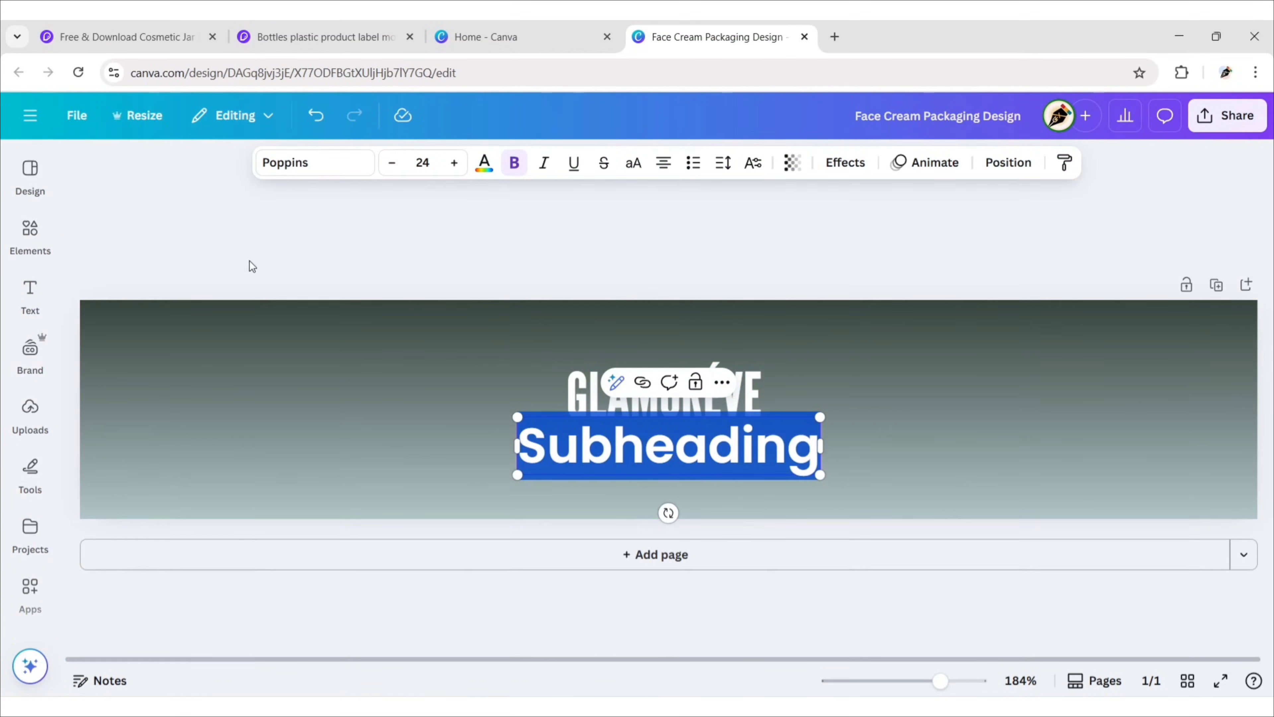
text(Face Cream)
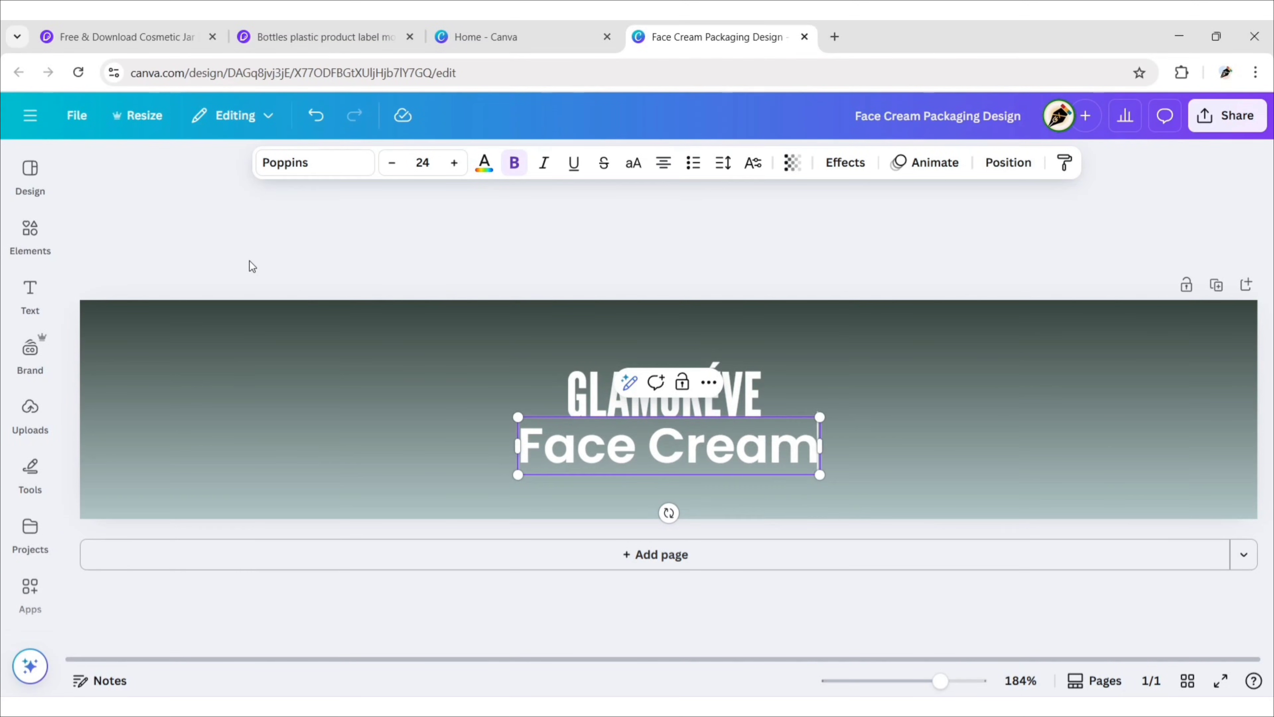
Set 'Face Cream' to the Burgues Script font at size 15
click(308, 163)
triple_click(268, 281)
text(Burgues)
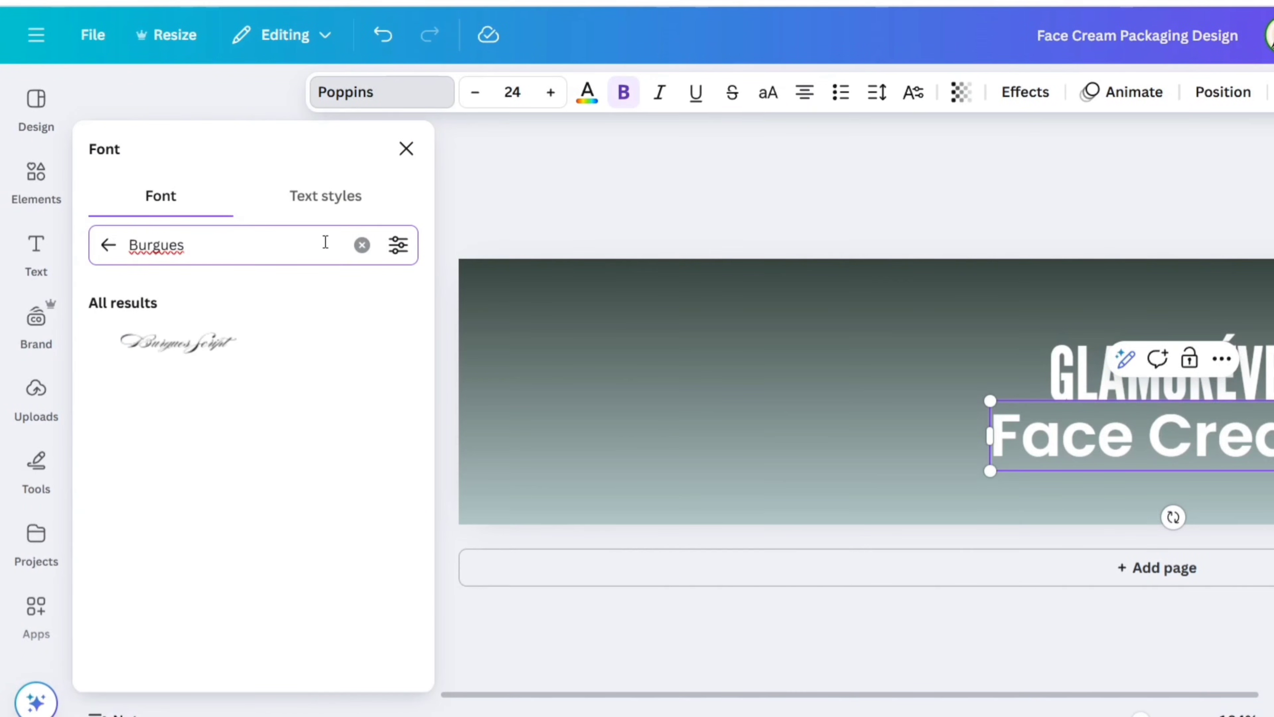
text( Script)
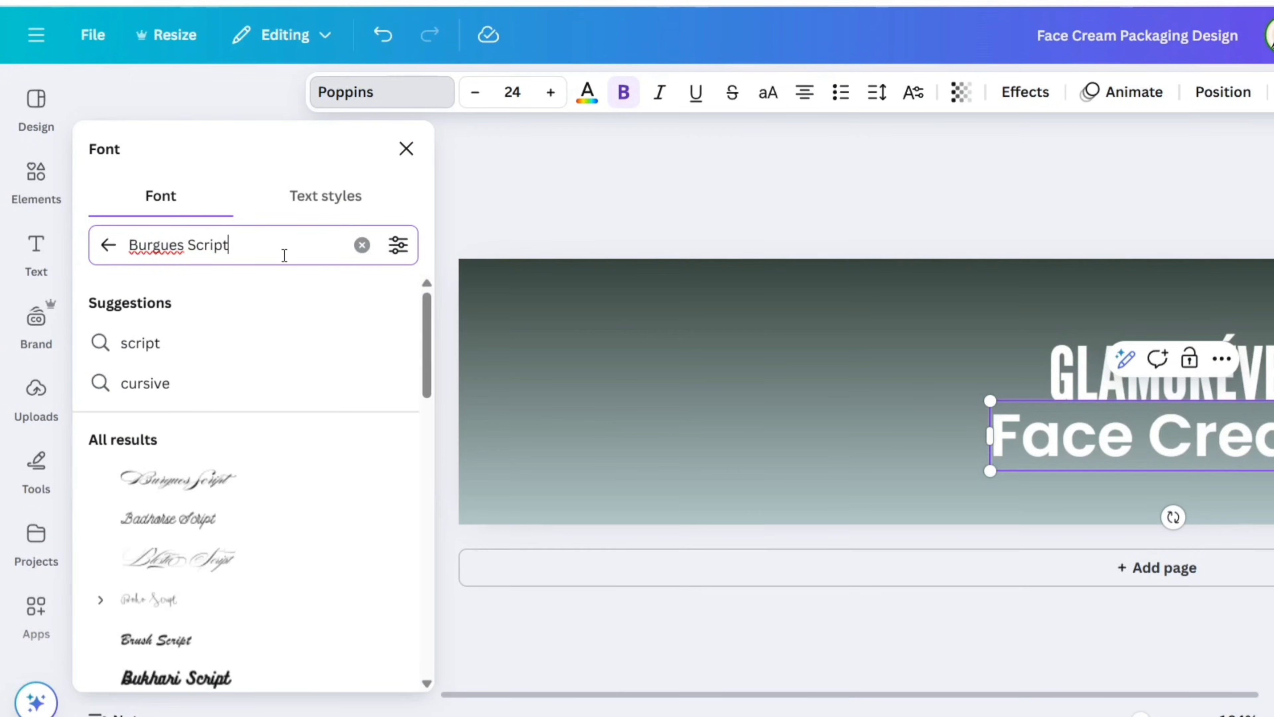
click(288, 482)
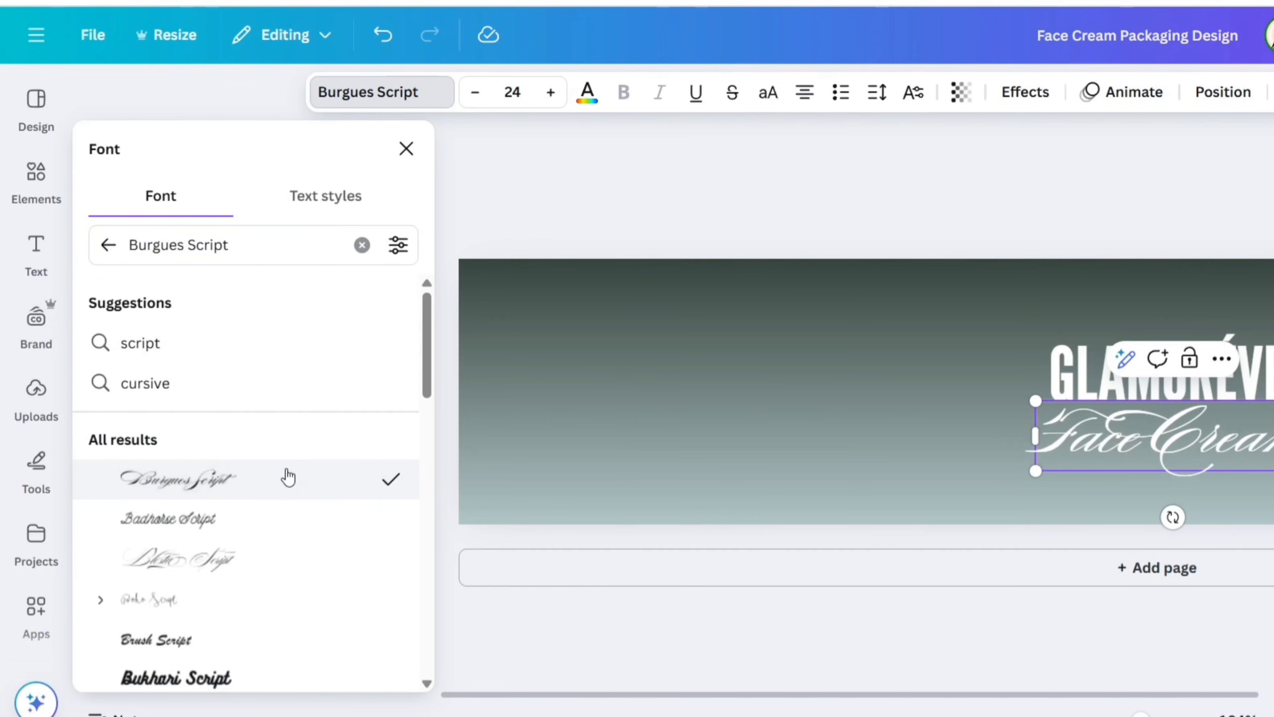
click(406, 148)
click(512, 92)
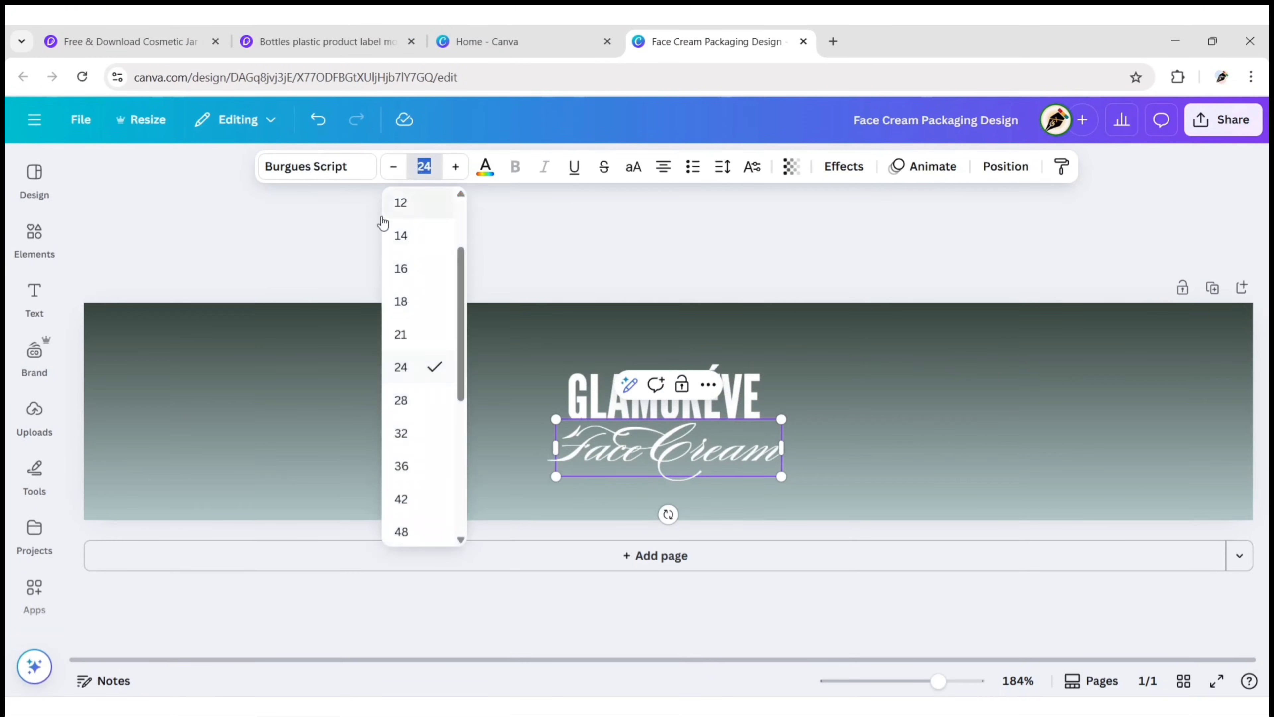
text(15)
key(Return)
Centre 'Face Cream' just below the GLAMORÉVE title
click(677, 497)
click(677, 442)
drag(678, 441, 678, 451)
Search elements for 'Cosmetic luxury logo' and add the floral logo graphic
click(313, 263)
click(34, 238)
click(171, 177)
text(Cosmetic luxury logo)
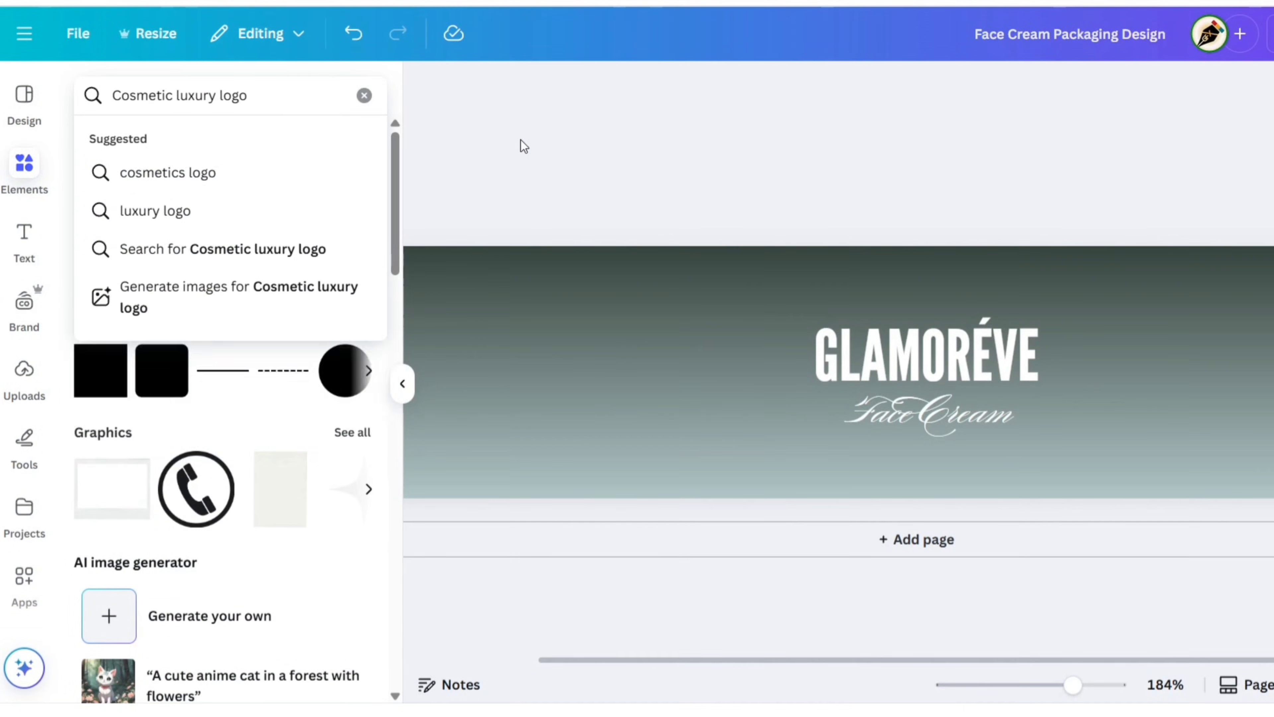
key(Return)
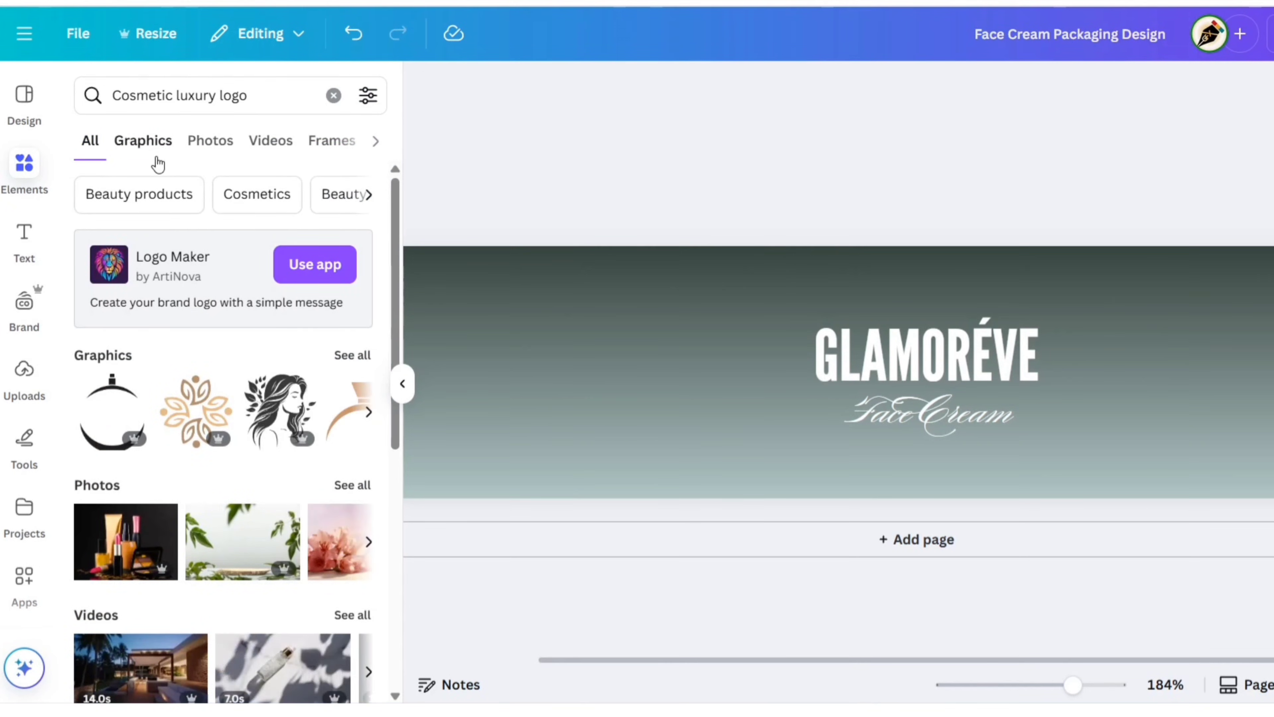
click(146, 149)
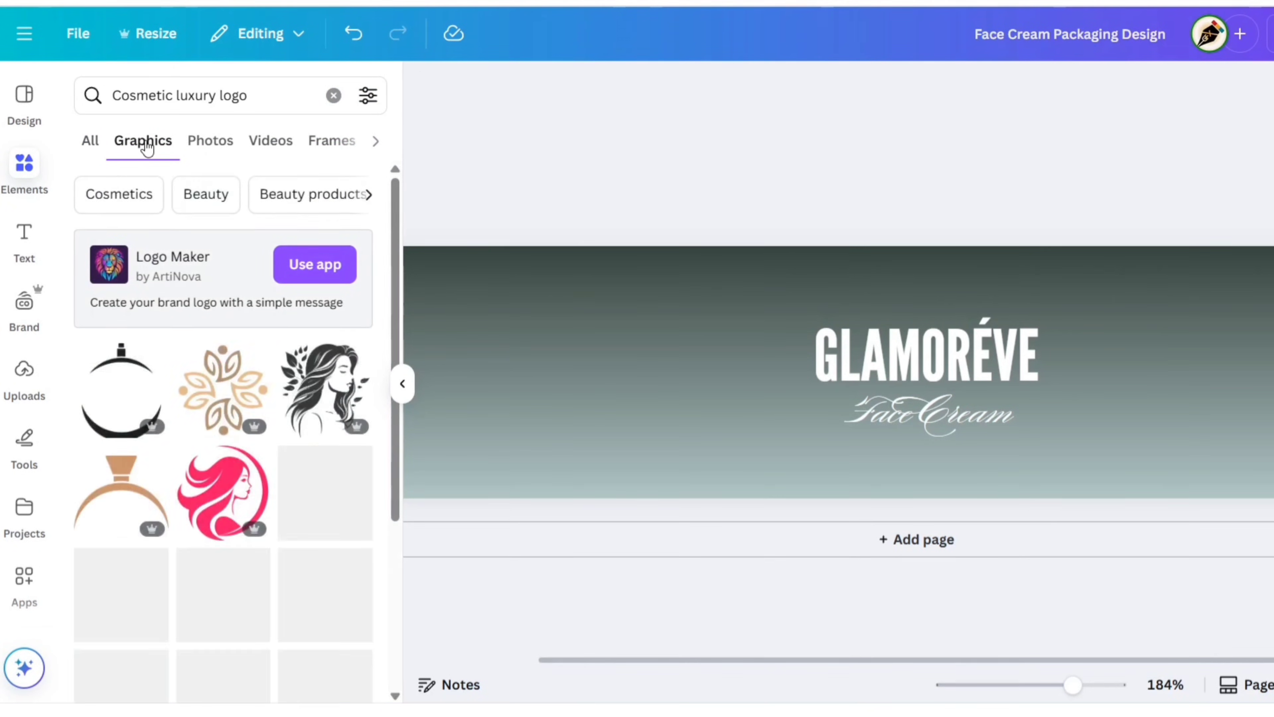
click(230, 400)
Shrink the floral logo, centre it above the title and recolour it white
click(402, 384)
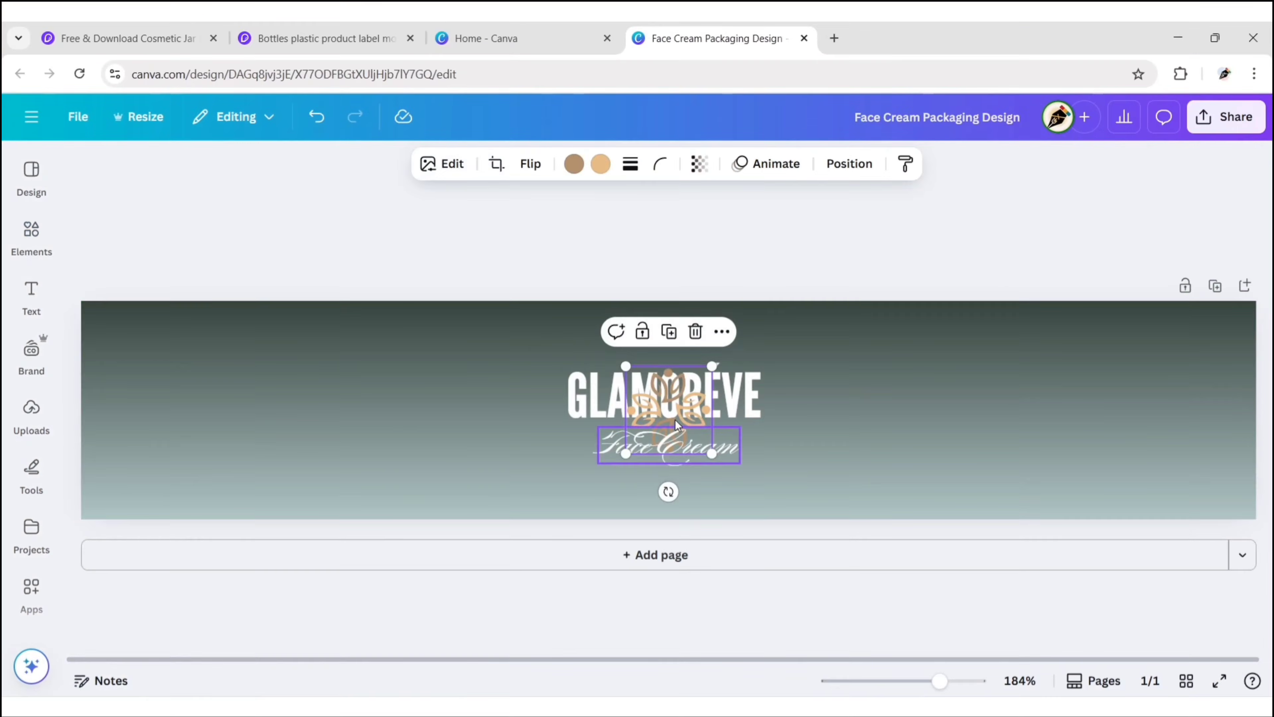
drag(676, 424, 673, 342)
click(574, 165)
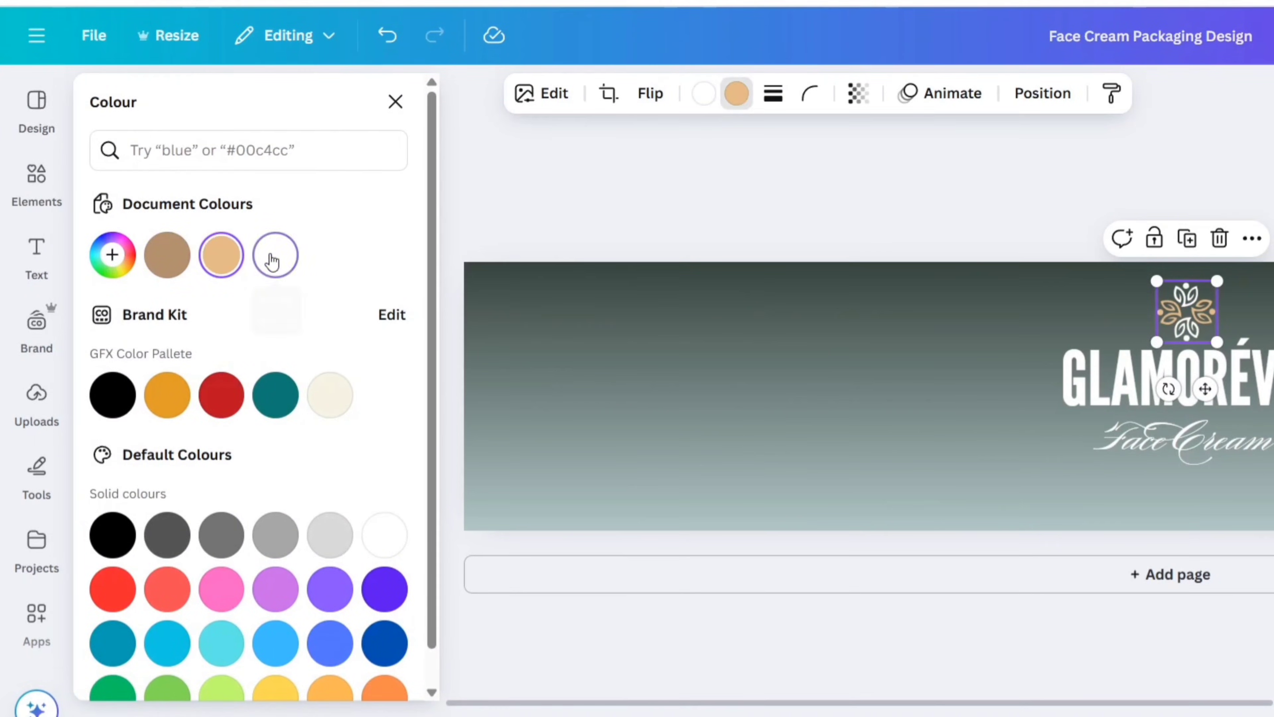
click(271, 261)
click(395, 102)
Add a body text line reading 'For All Skin Types'
click(585, 177)
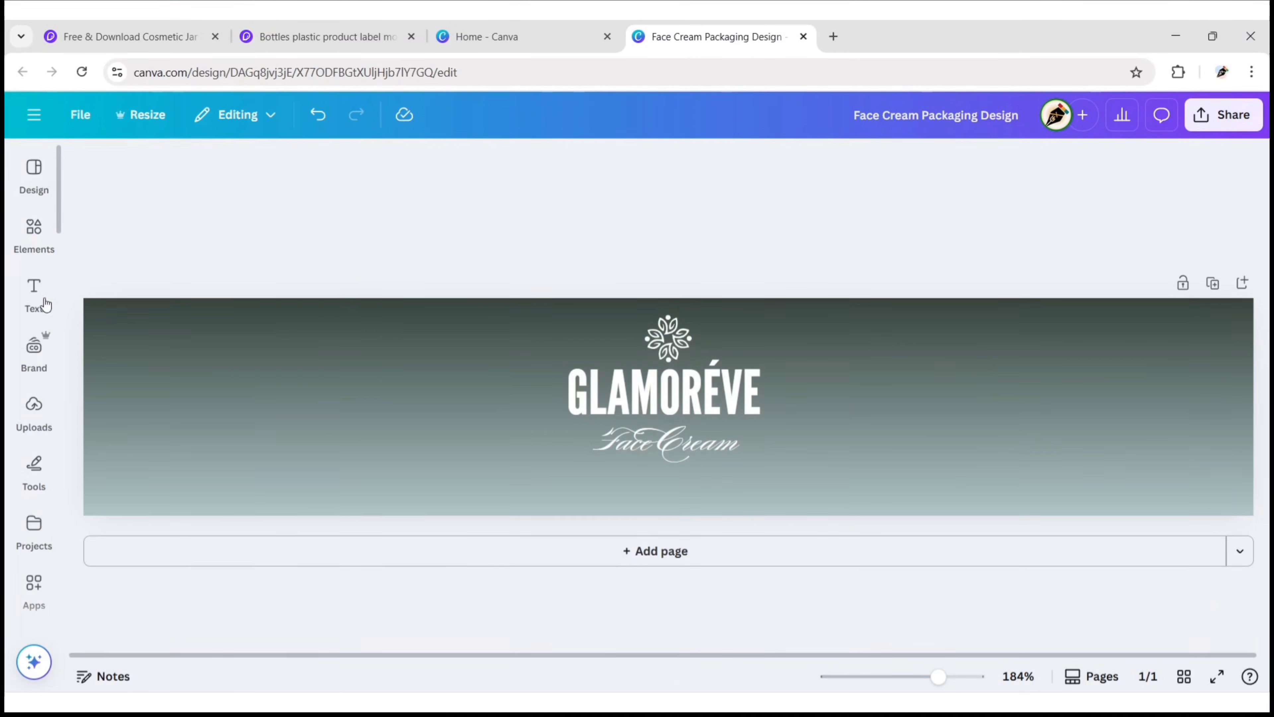
click(36, 296)
click(199, 435)
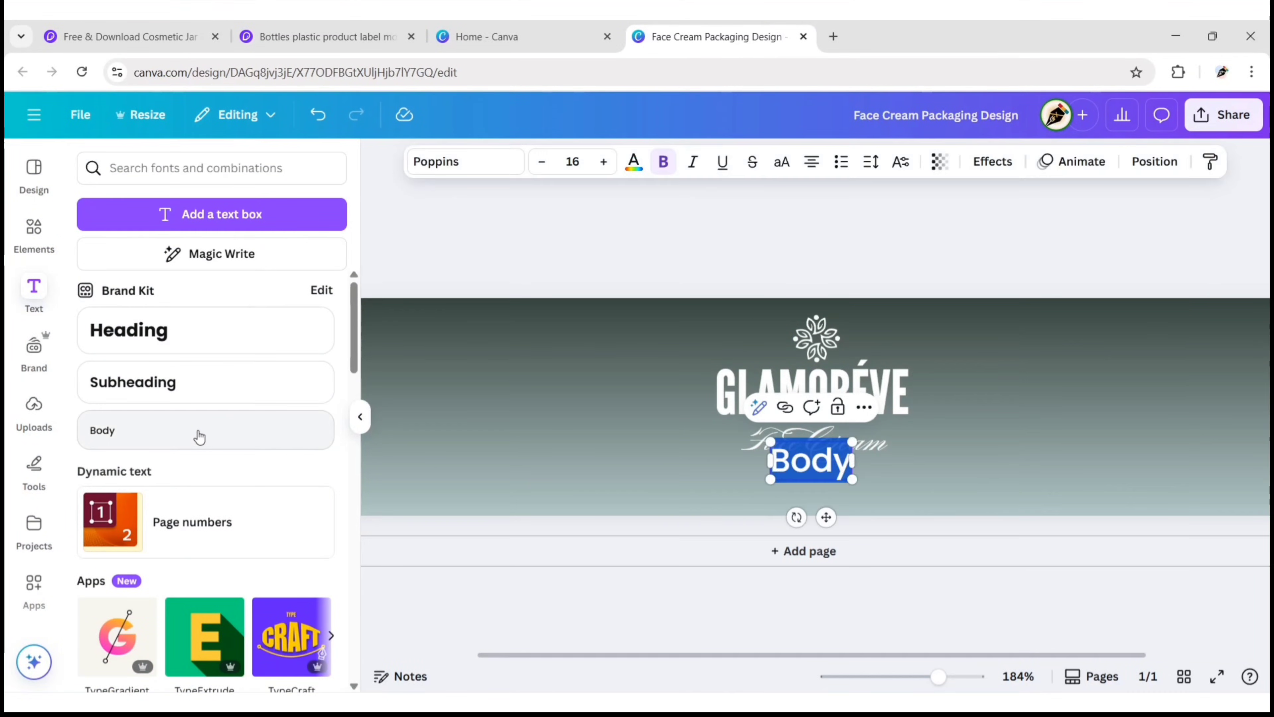
click(360, 417)
text(For All Skin Types)
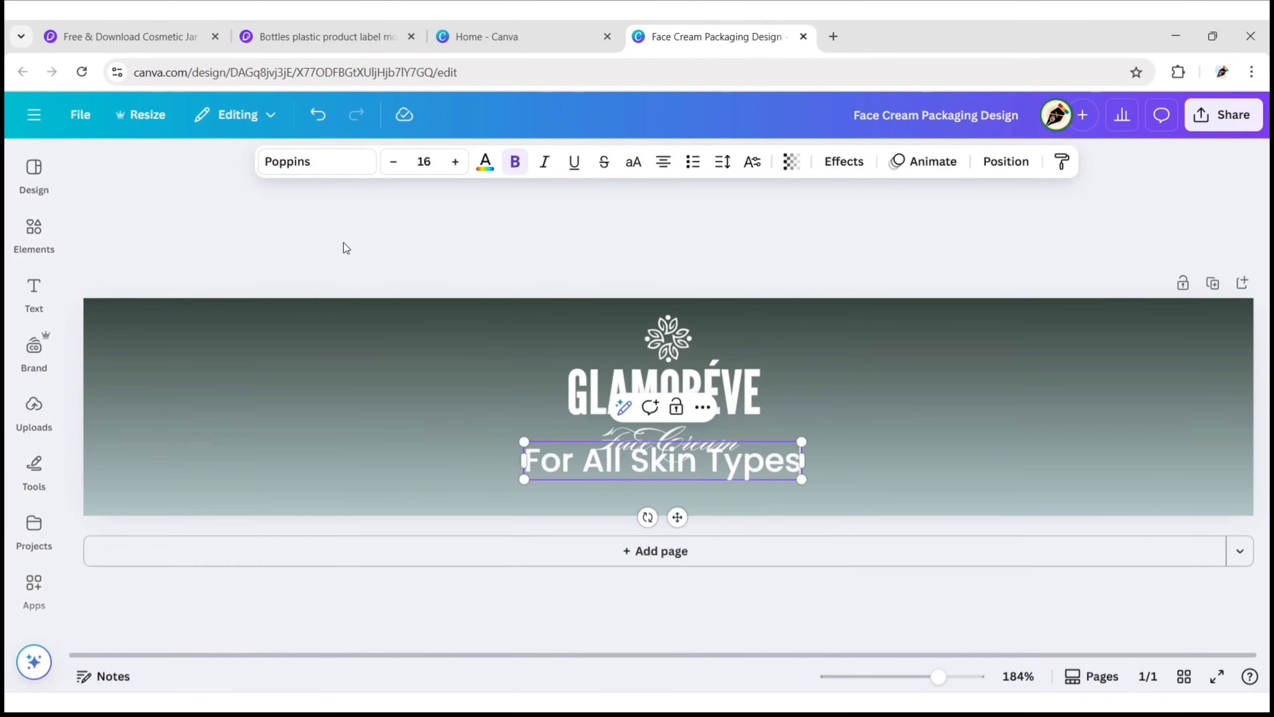
Set the tagline to Aileron Regular size 6 and place it below Face Cream
click(301, 161)
click(301, 286)
text(Aileron)
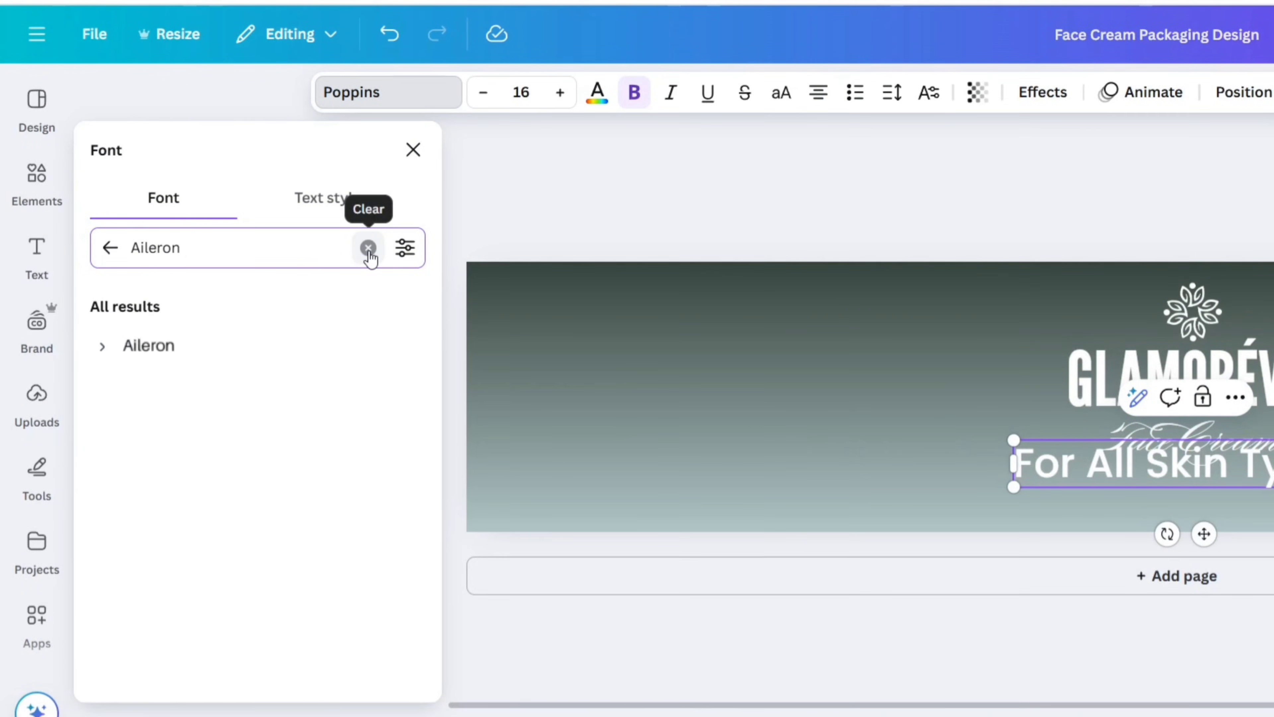
click(264, 354)
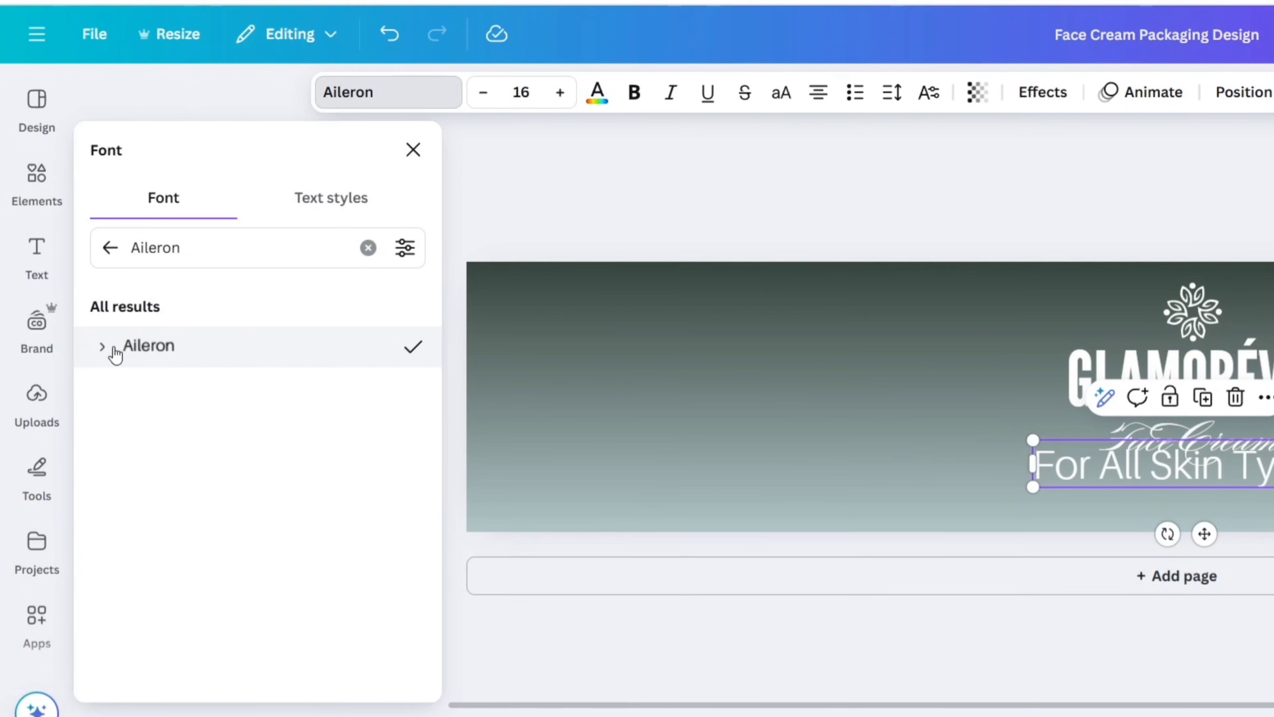
click(104, 347)
click(256, 478)
click(413, 150)
click(500, 107)
text(6)
key(Return)
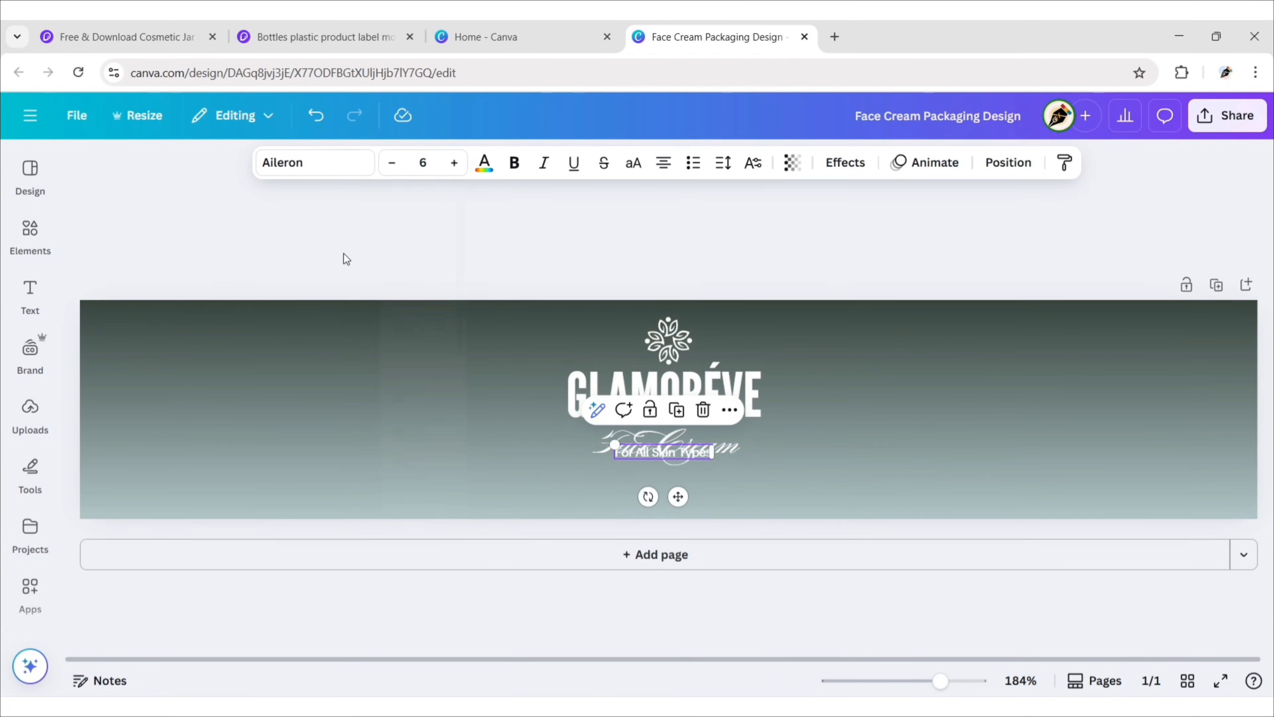
drag(678, 497, 683, 527)
Duplicate the tagline as 'Net Wt. 2 oz / 50 mL' at size 4, centred beneath
click(734, 245)
click(689, 492)
key(ctrl+d)
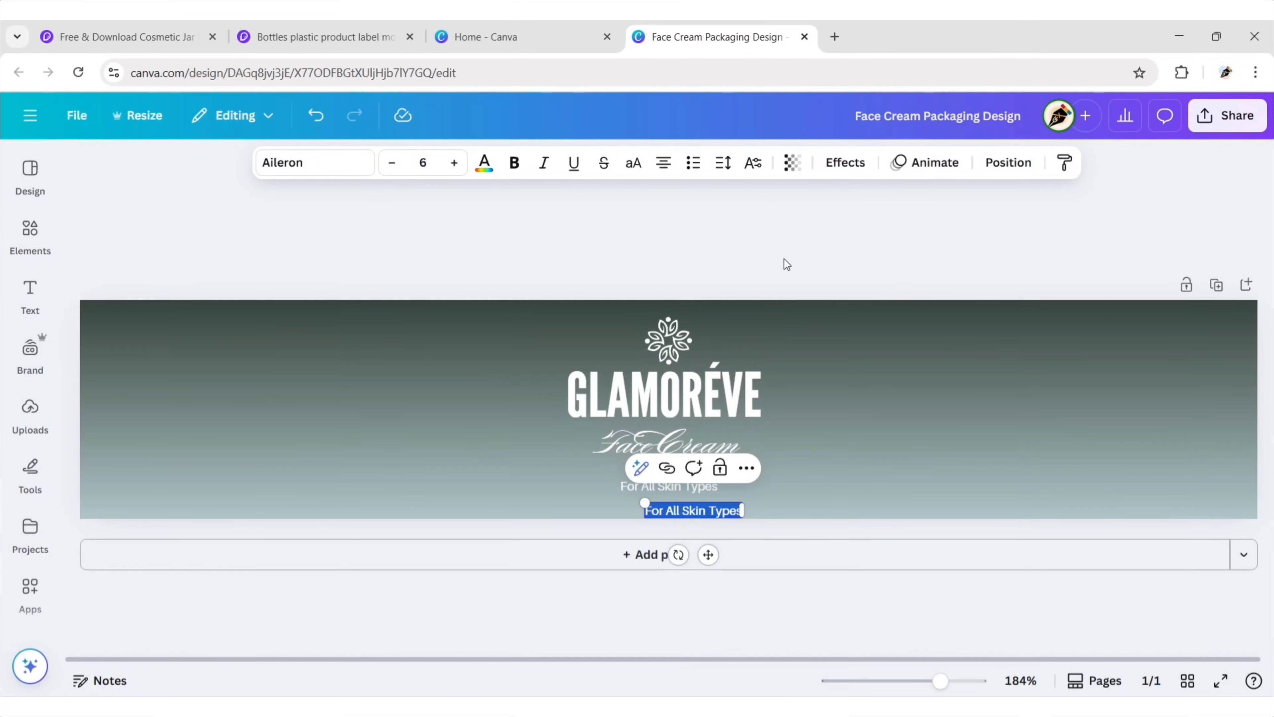
text(Net Wt. 2 oz / 50 ml)
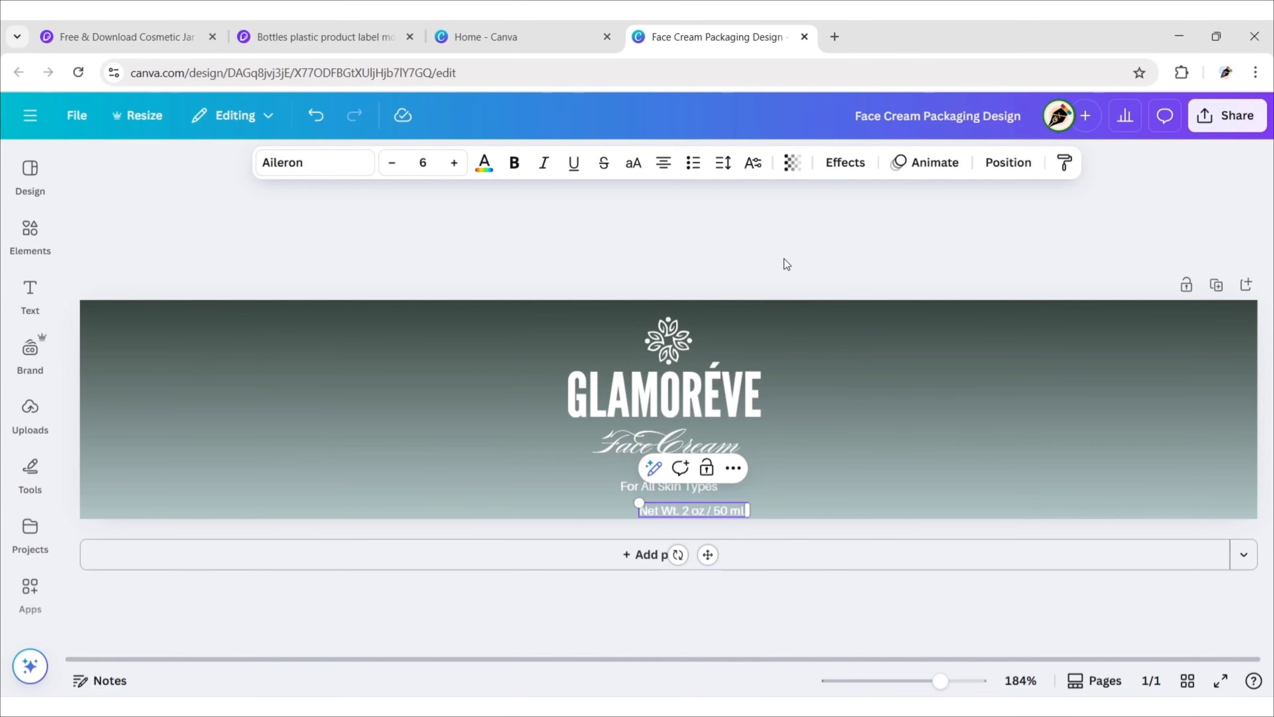
click(427, 162)
key(Return)
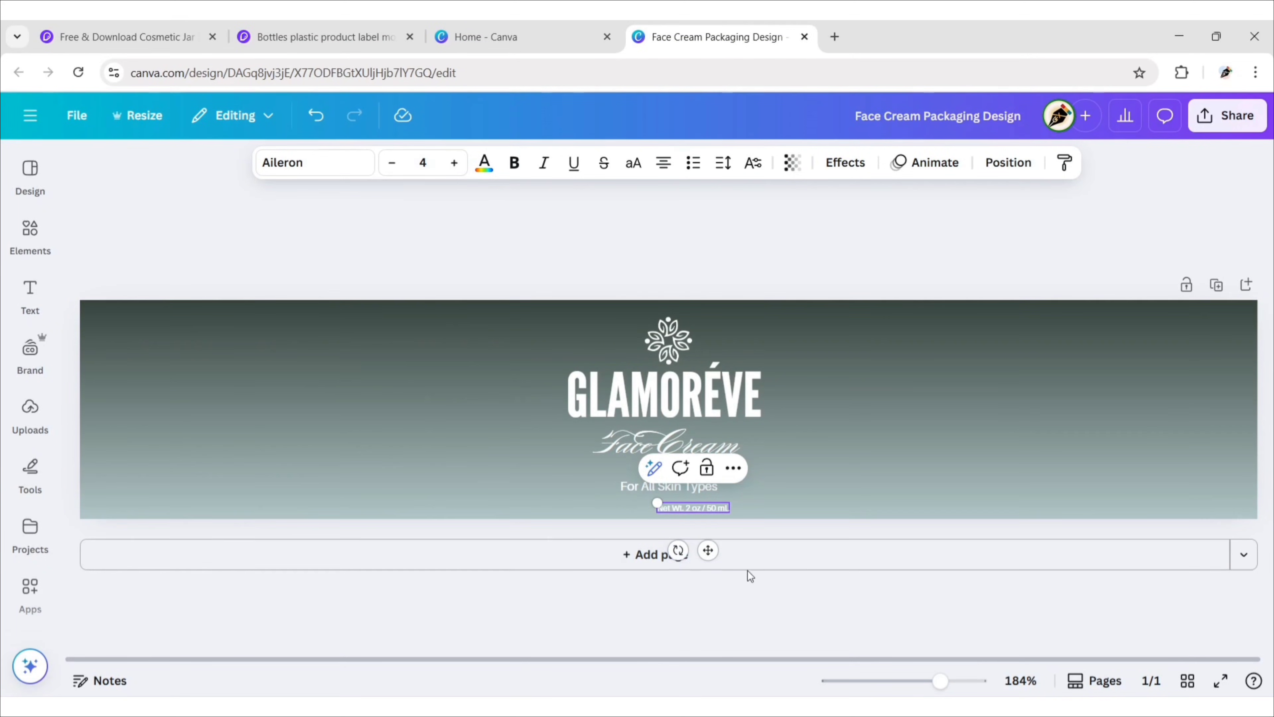
drag(709, 551, 686, 546)
click(634, 223)
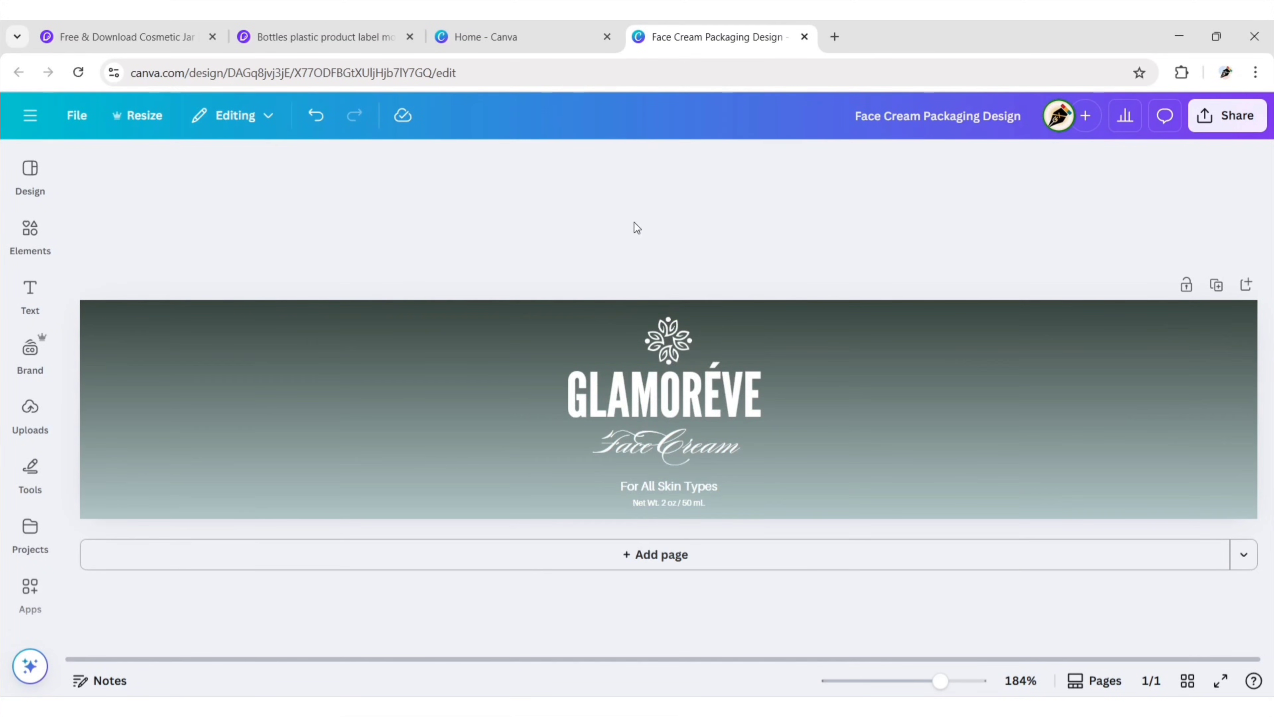
Search elements for 'Line flower' and add a lily line-drawing graphic
click(30, 231)
click(296, 169)
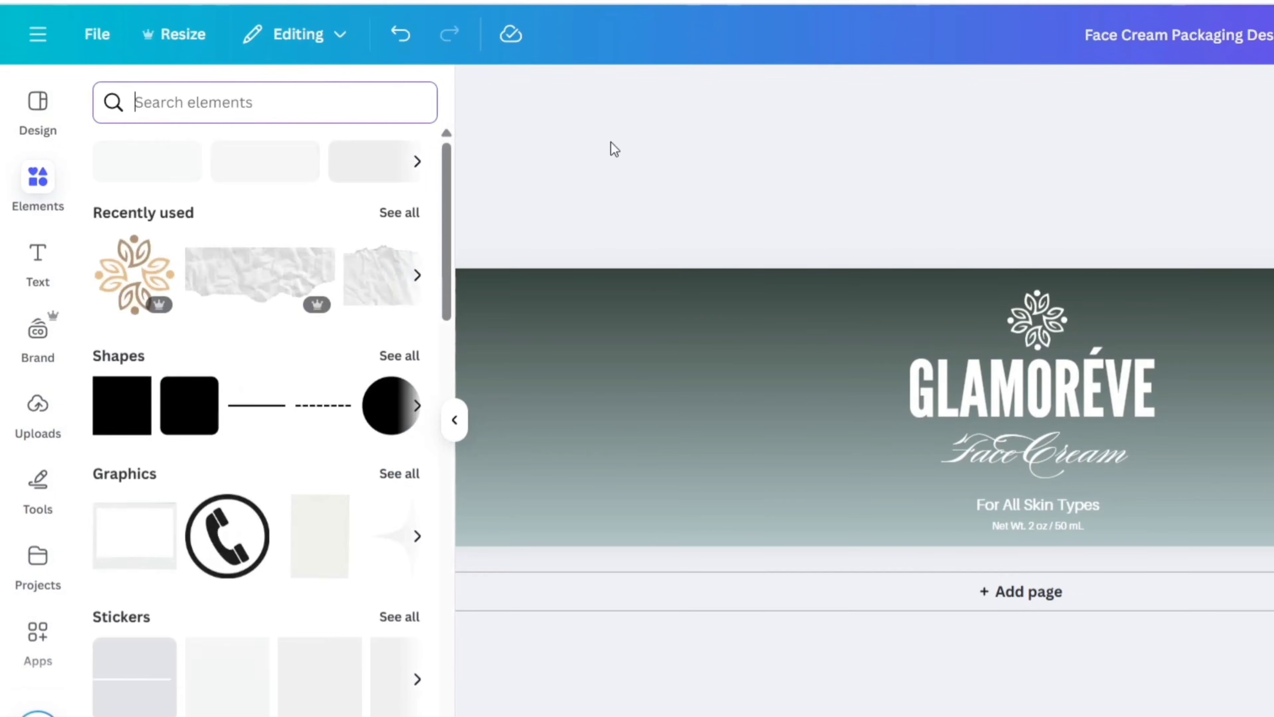
text(Line flower)
key(Return)
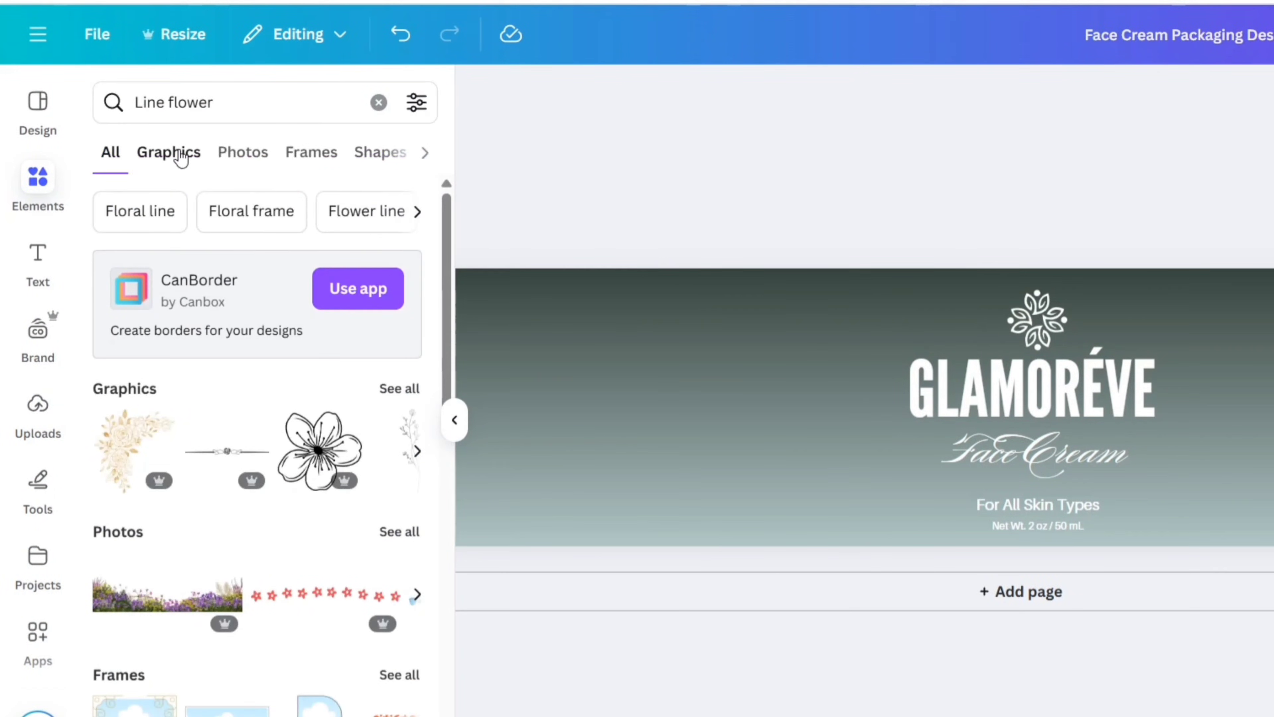
click(180, 157)
scroll(230, 441, down, 4)
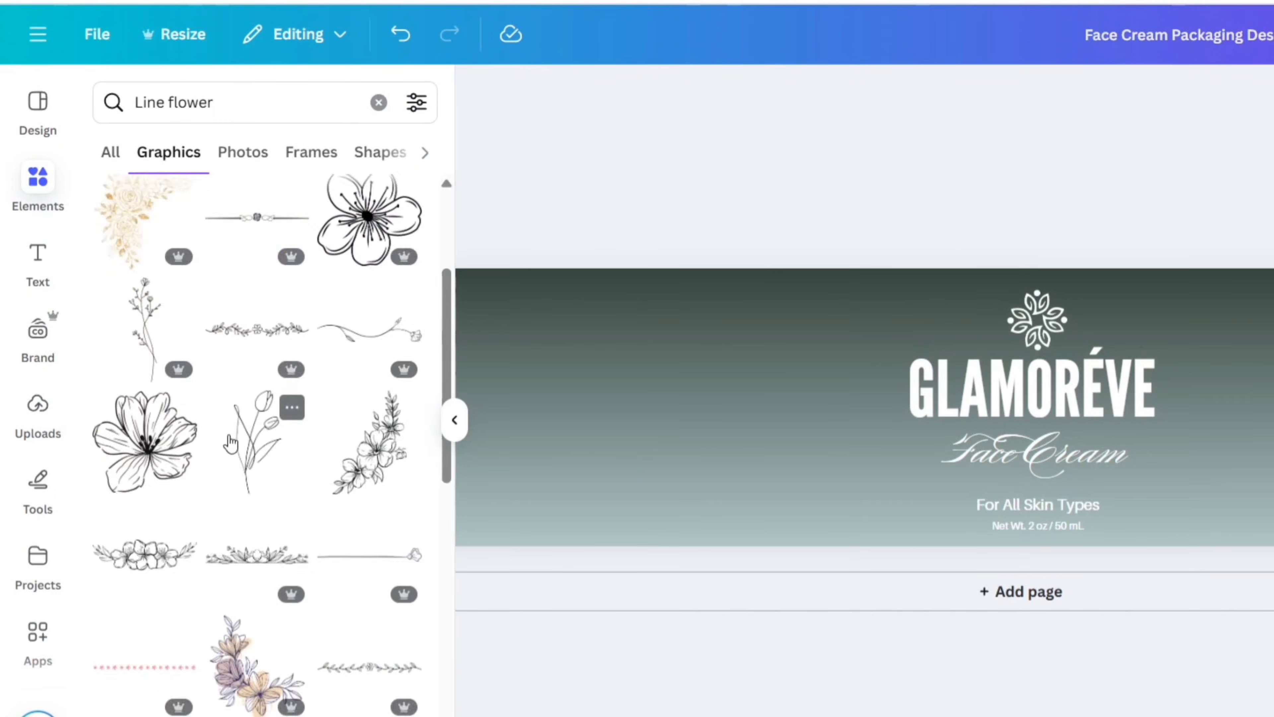
scroll(230, 444, down, 15)
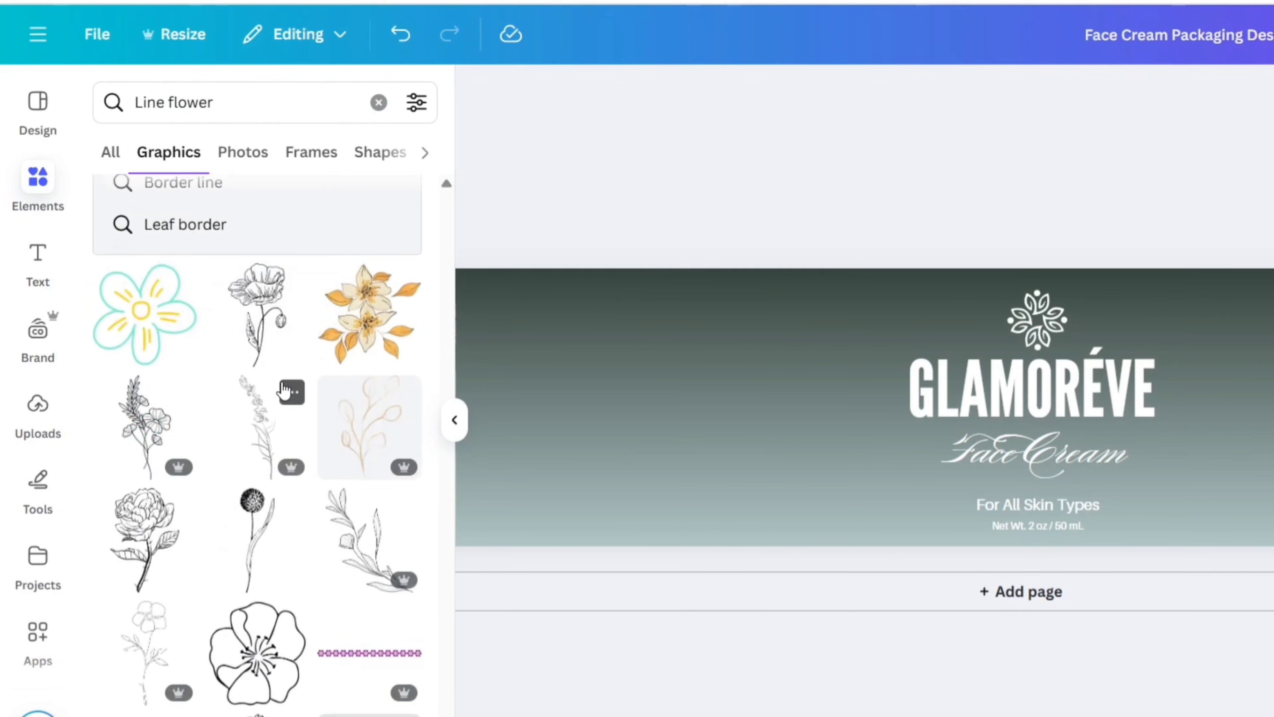
scroll(273, 402, down, 10)
click(291, 457)
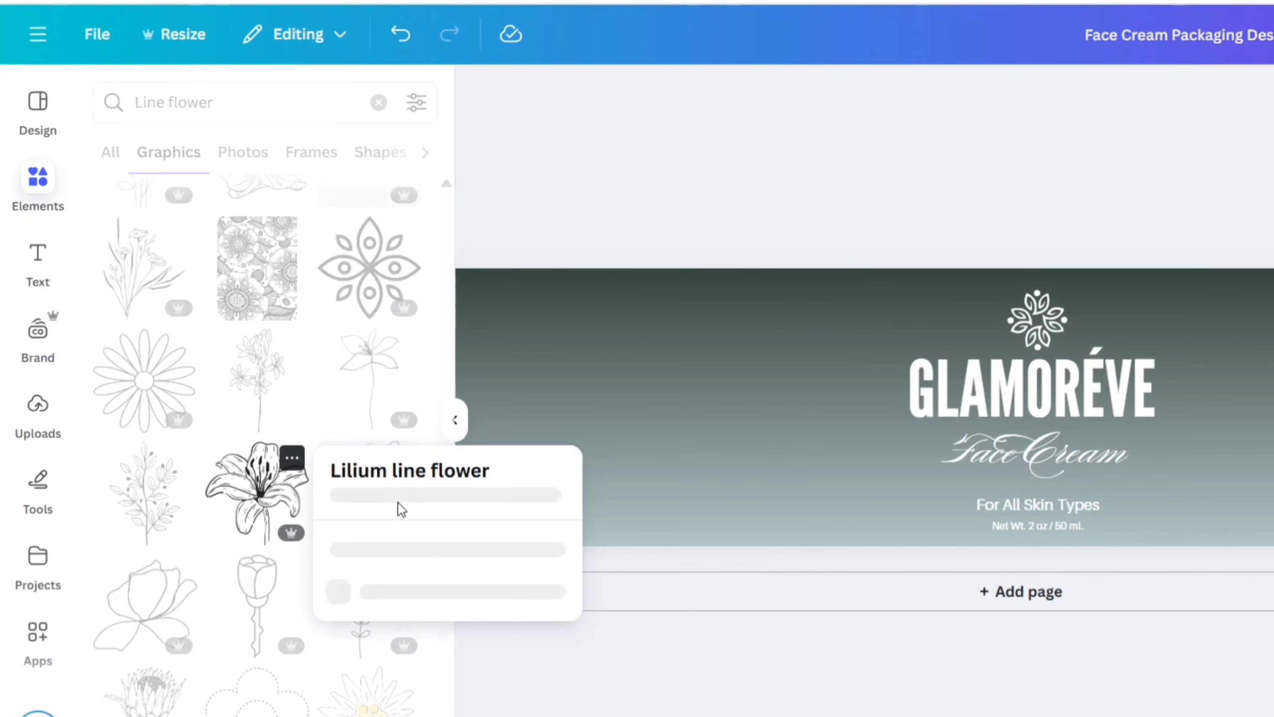
click(442, 615)
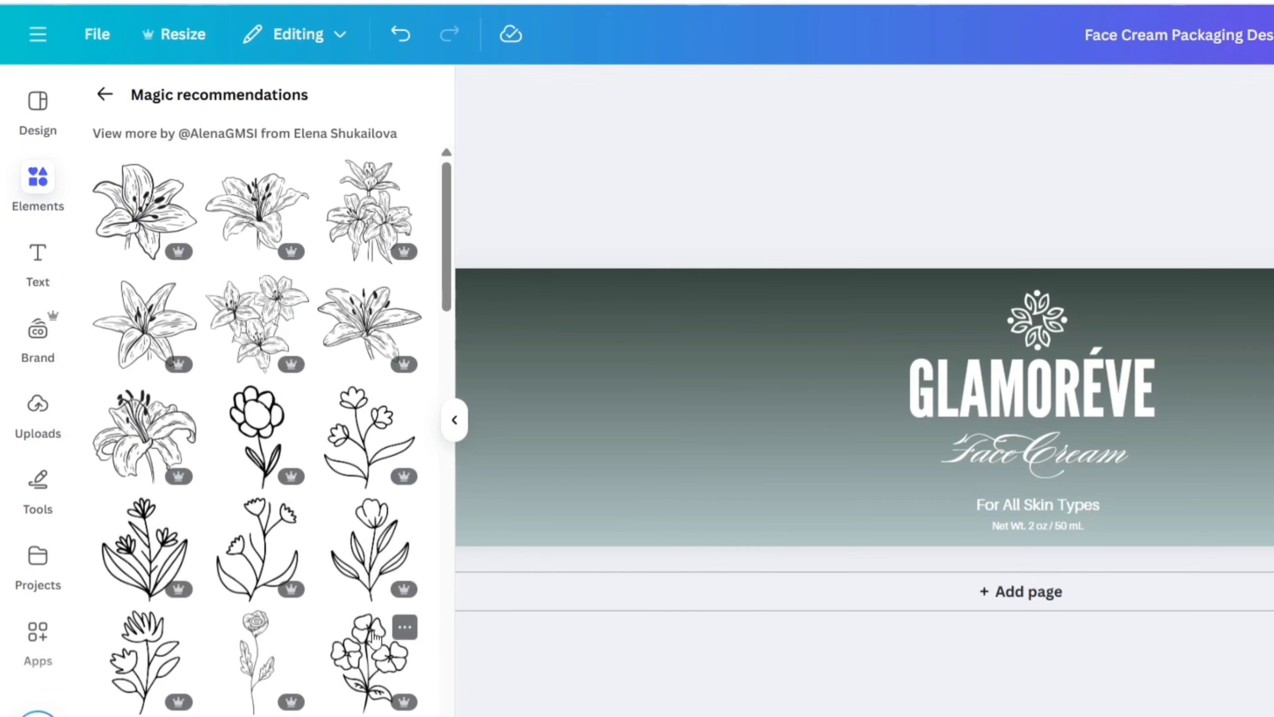
click(261, 217)
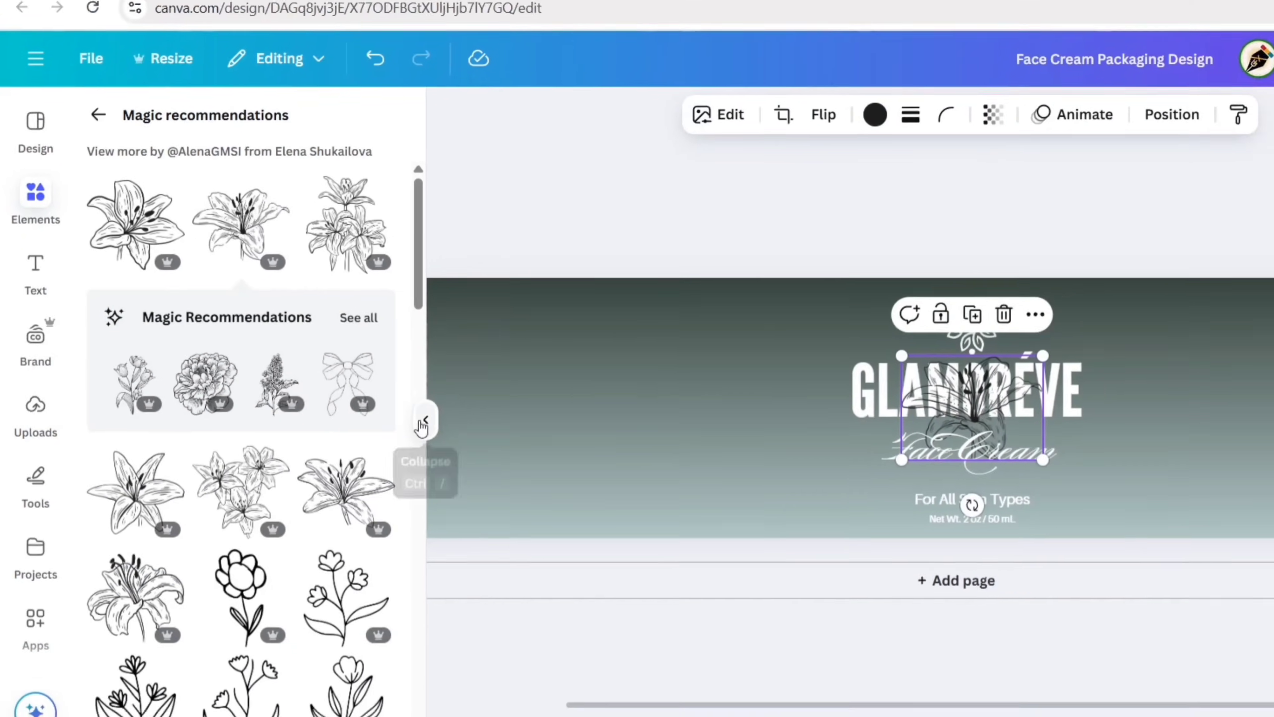
Place the lily to the right of the title and recolour it white
click(454, 420)
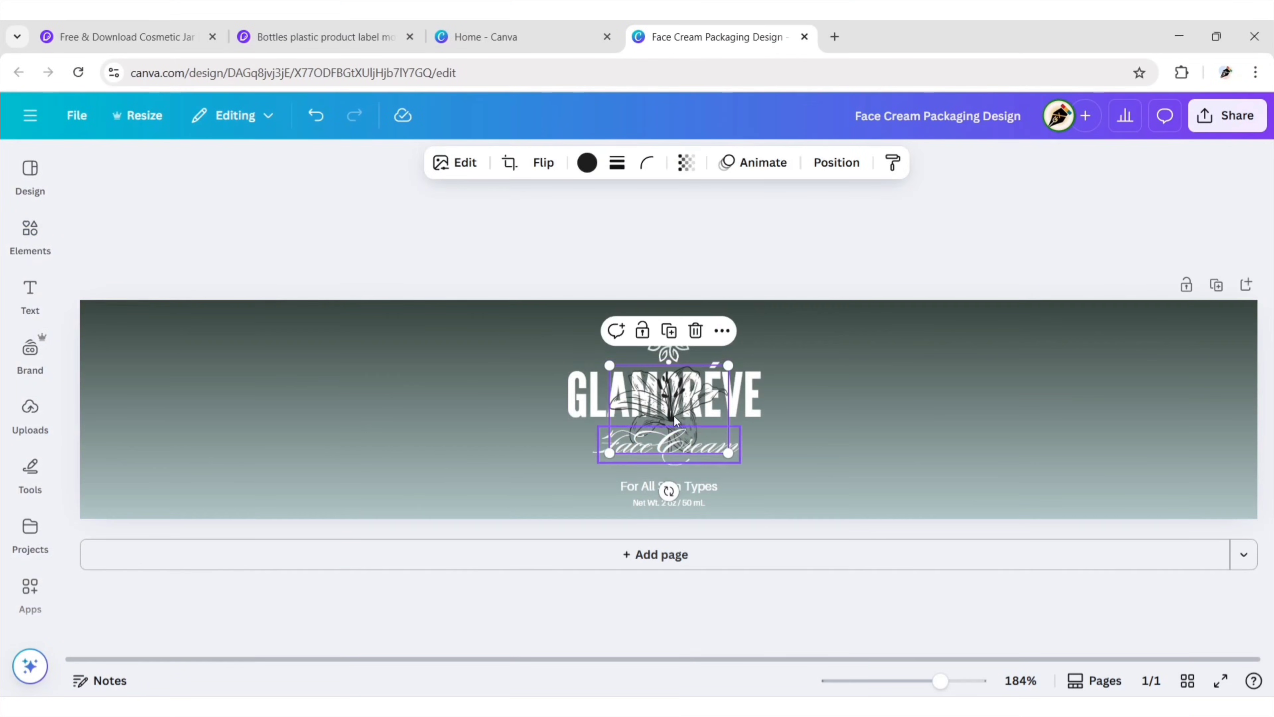
drag(674, 416, 820, 455)
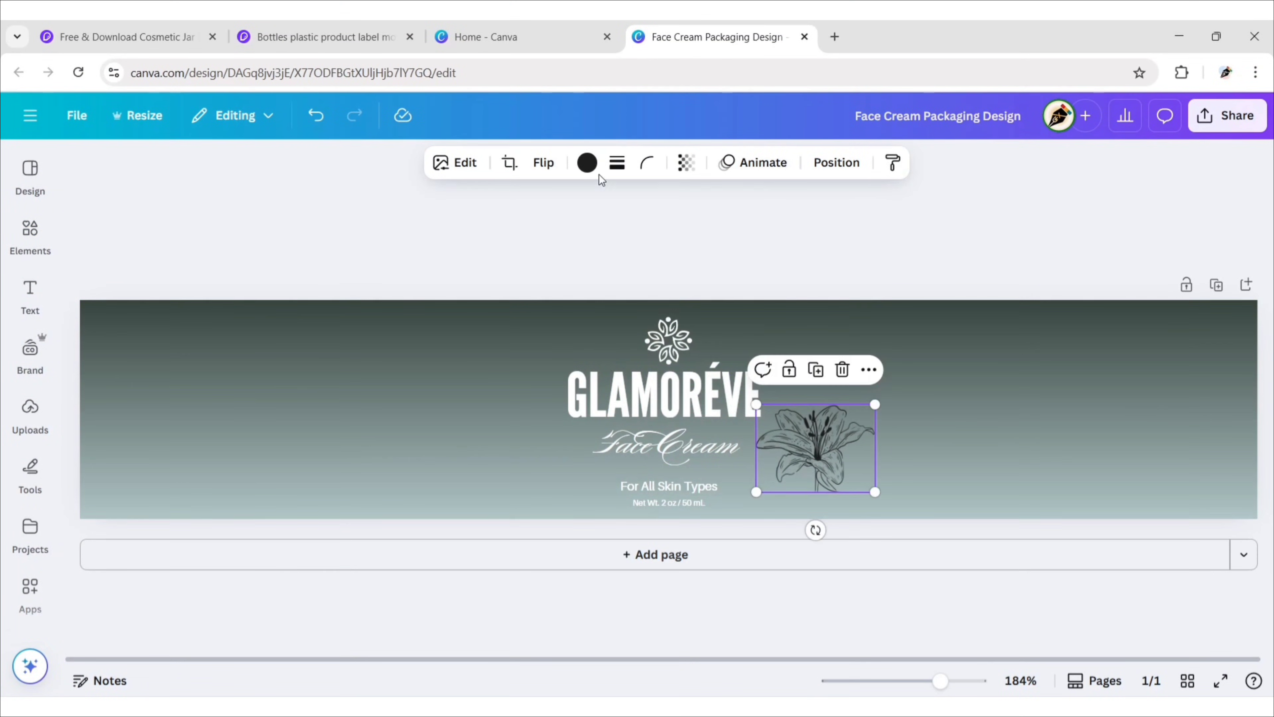
click(588, 163)
click(184, 307)
click(323, 169)
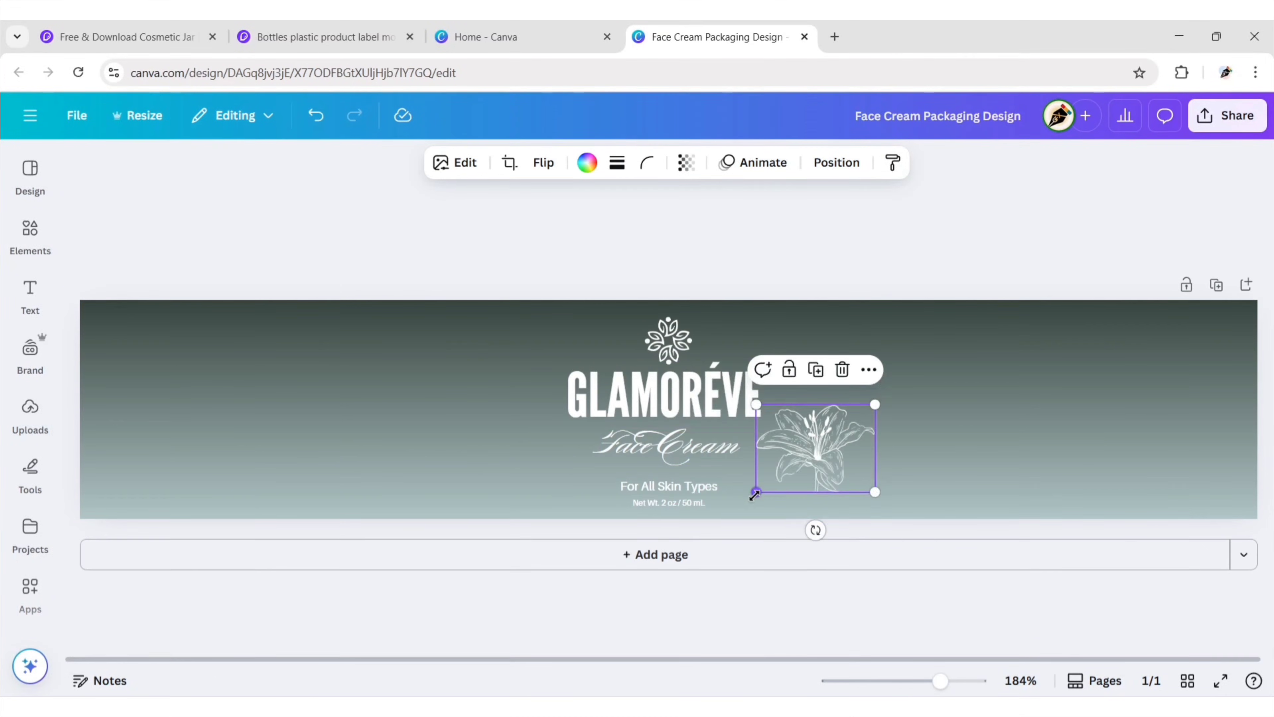
Enlarge the lily, rotate it to about 135° and set it along the top edge left of the title
drag(813, 529, 814, 580)
drag(821, 451, 835, 486)
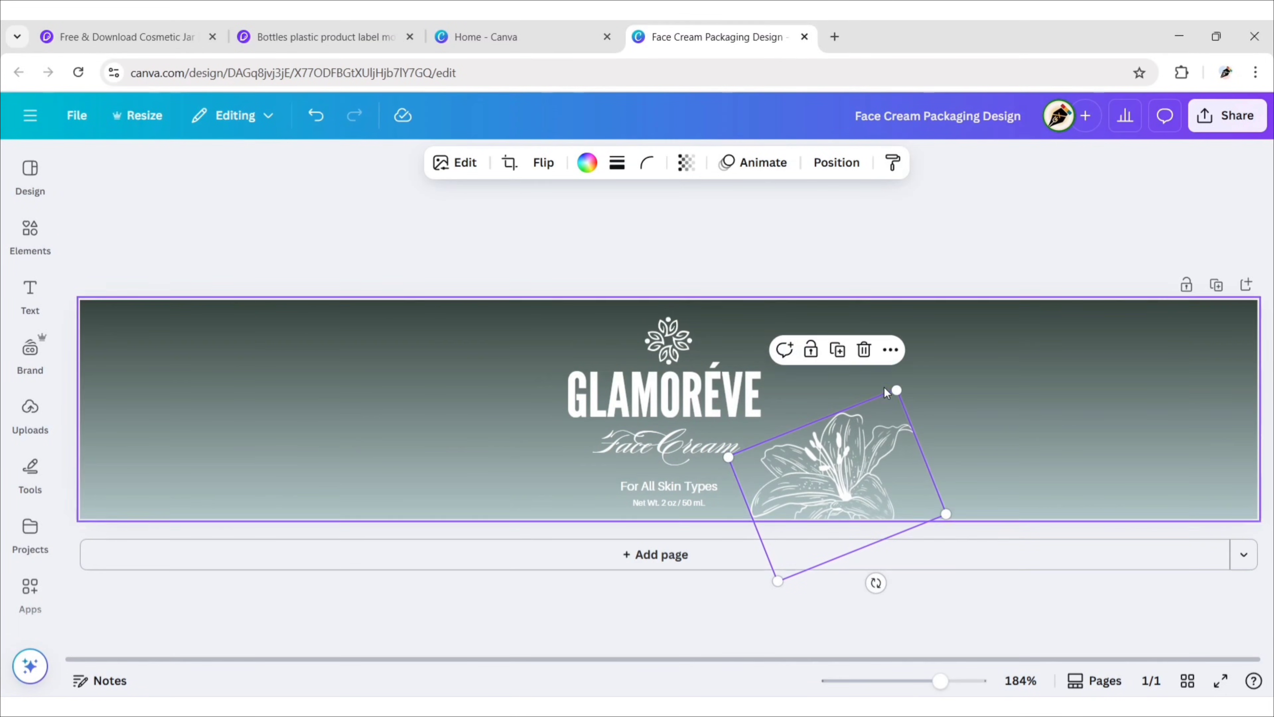
drag(888, 383, 952, 347)
drag(854, 446, 441, 331)
drag(548, 475, 426, 261)
drag(489, 392, 507, 341)
drag(422, 216, 412, 239)
drag(492, 346, 504, 335)
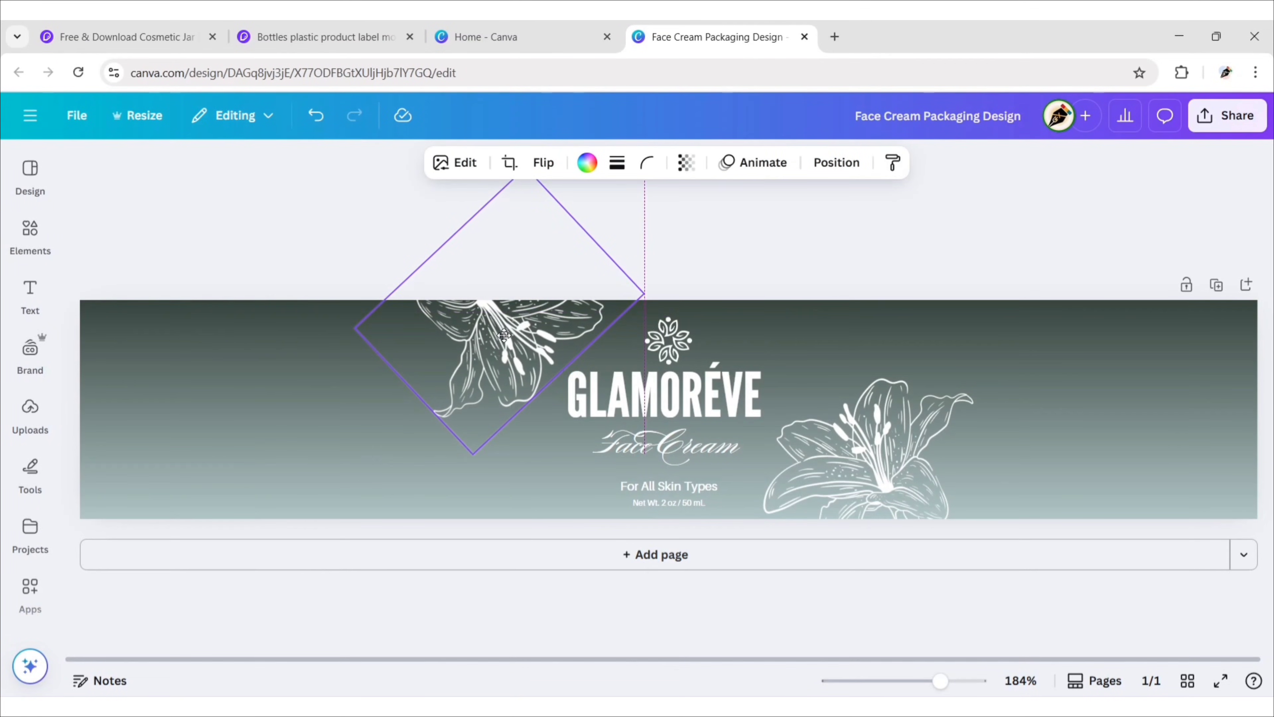
click(341, 222)
Add a body text box at the label's upper left and paste in the product description
click(30, 294)
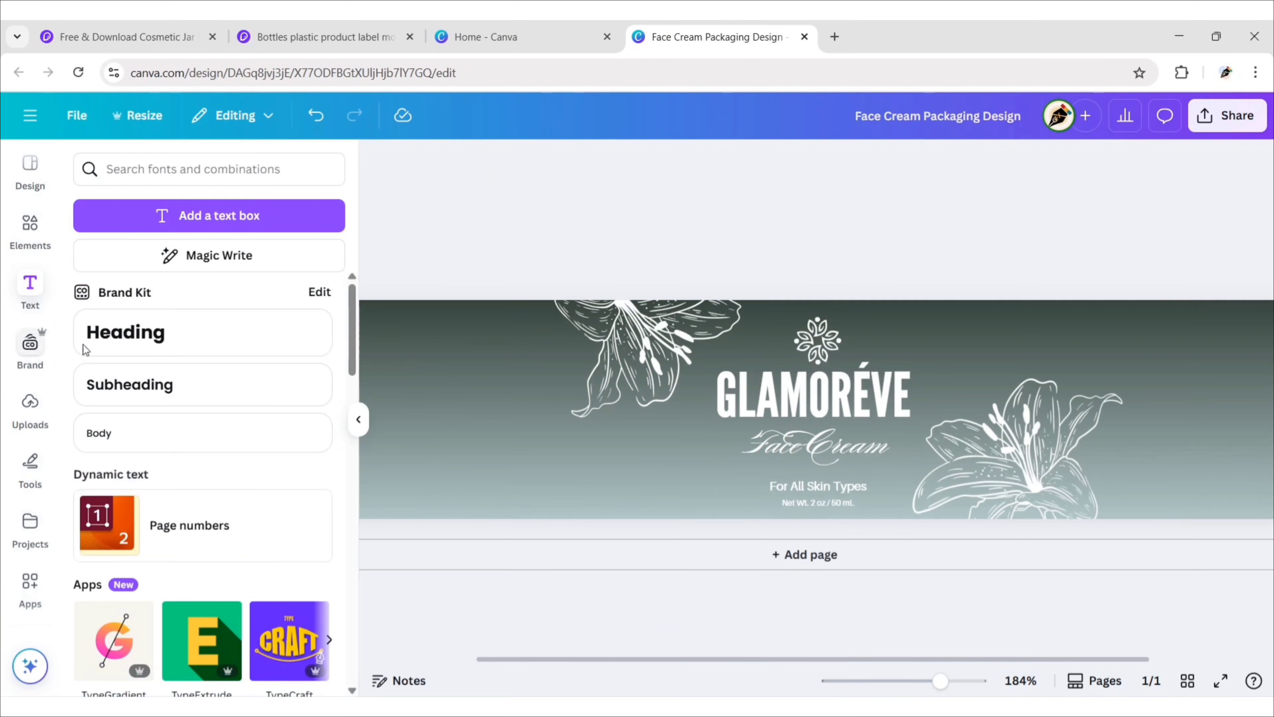
click(188, 435)
click(358, 419)
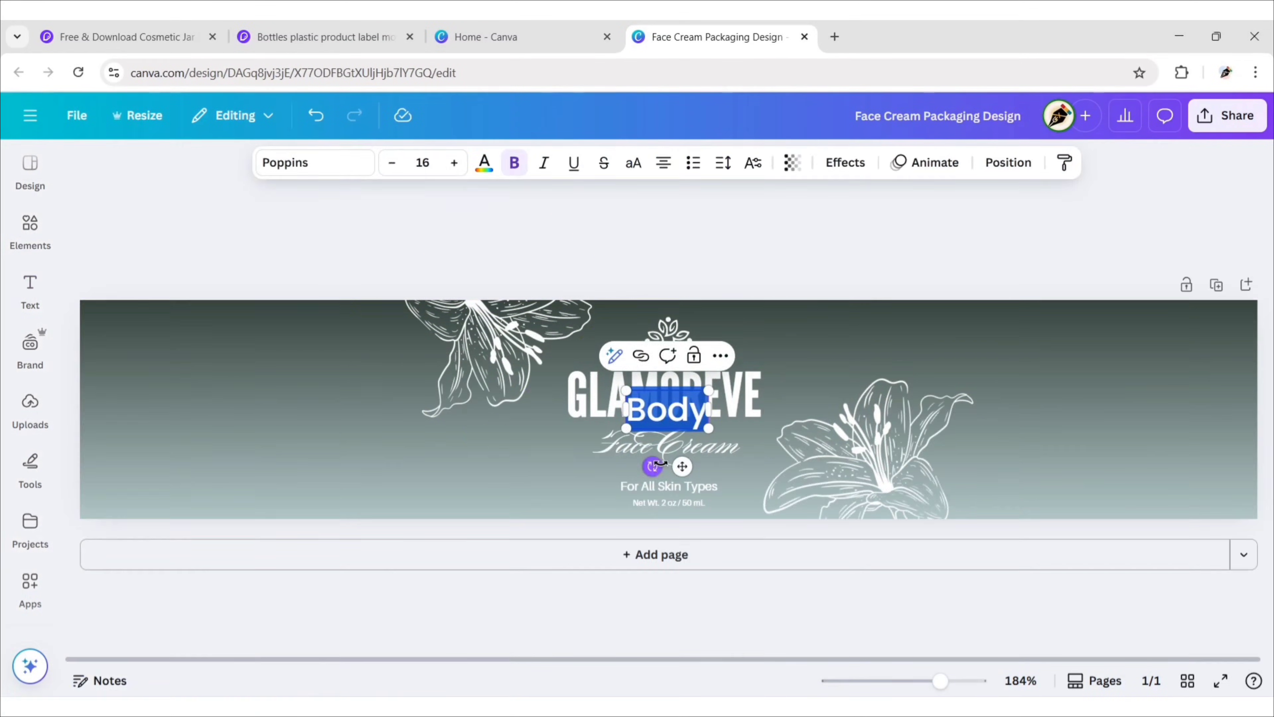
drag(681, 470, 263, 441)
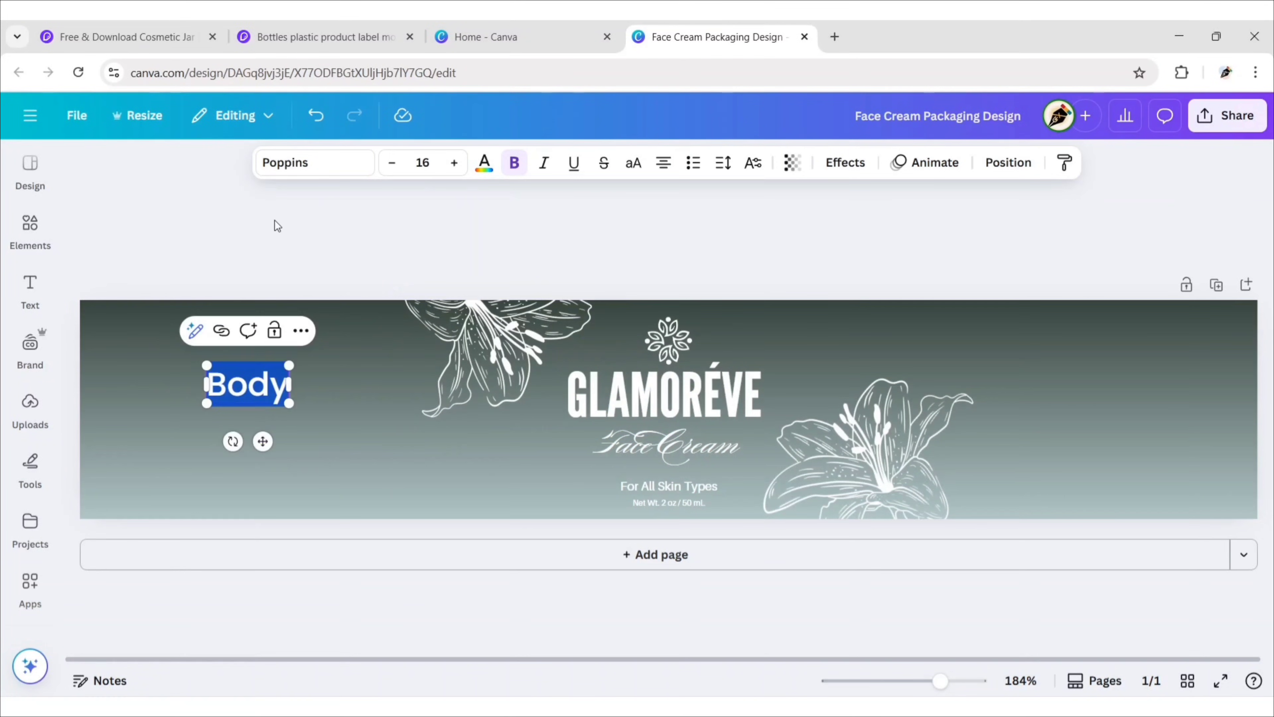
key(ctrl+v)
Format the description as Aileron Regular, size 3.5, left-aligned, narrowed into a compact block
click(274, 176)
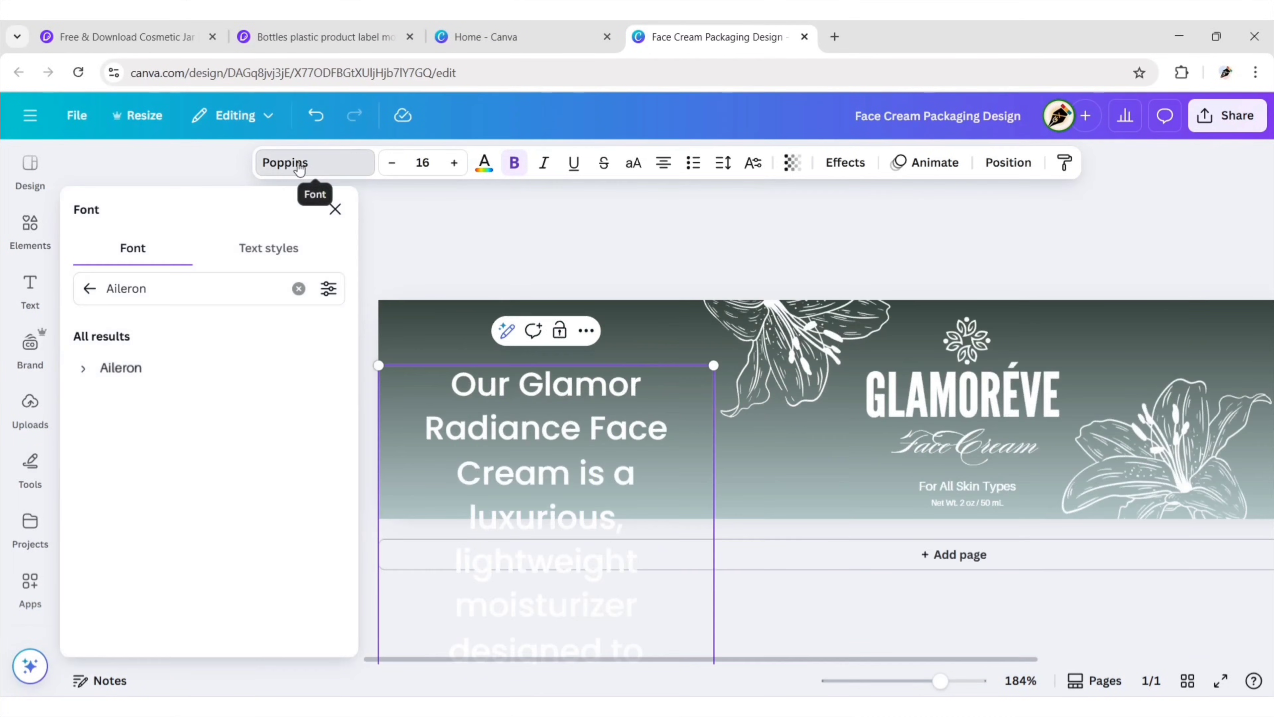
click(120, 368)
click(84, 368)
click(162, 468)
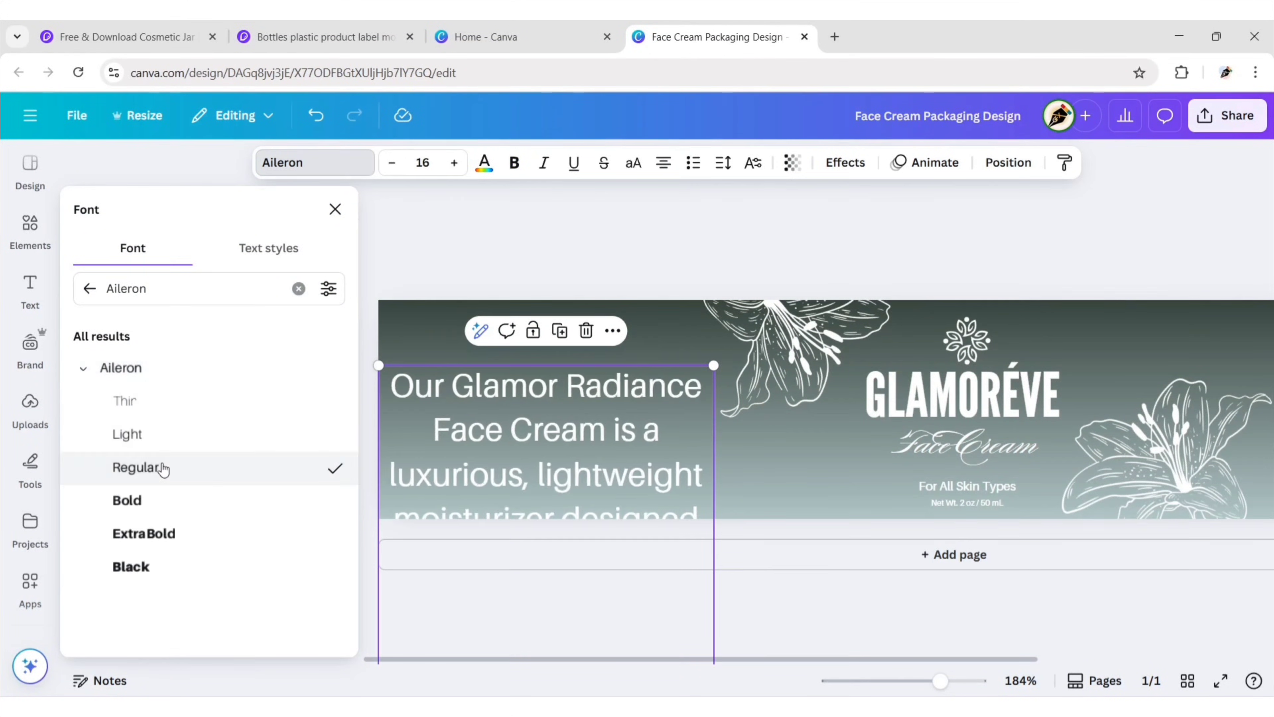
click(335, 209)
click(431, 164)
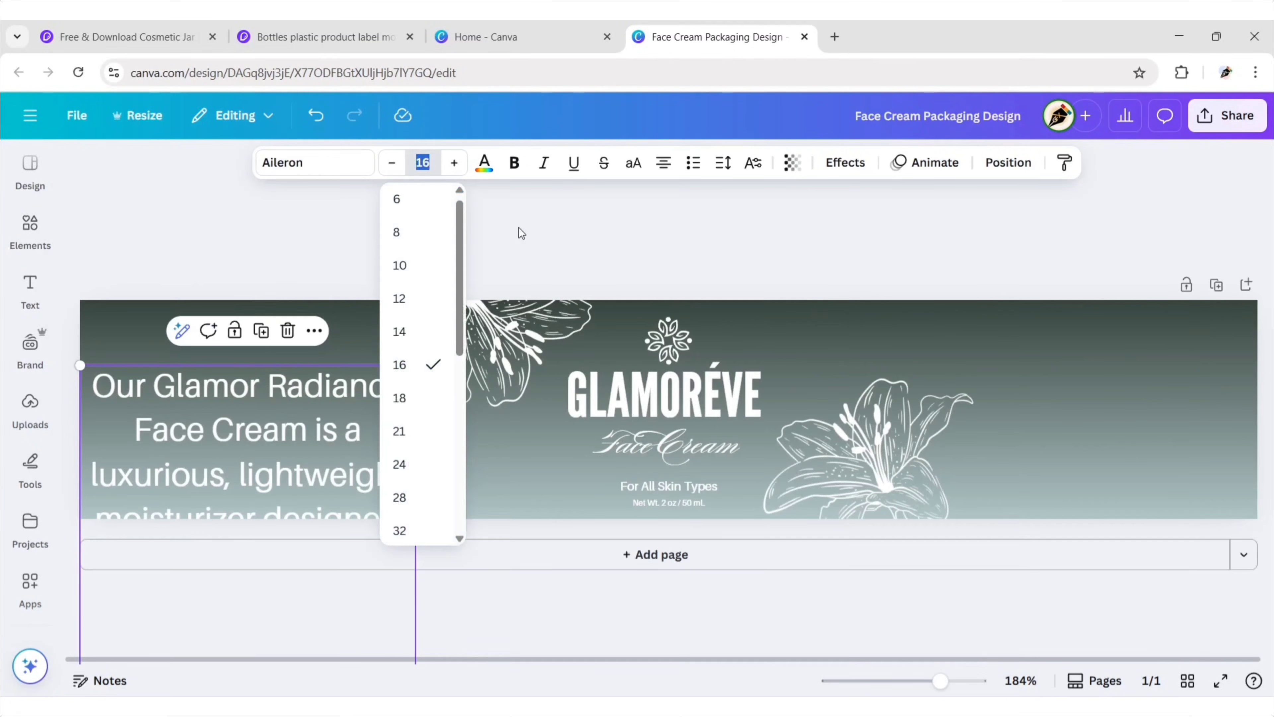
text(3.5)
key(Return)
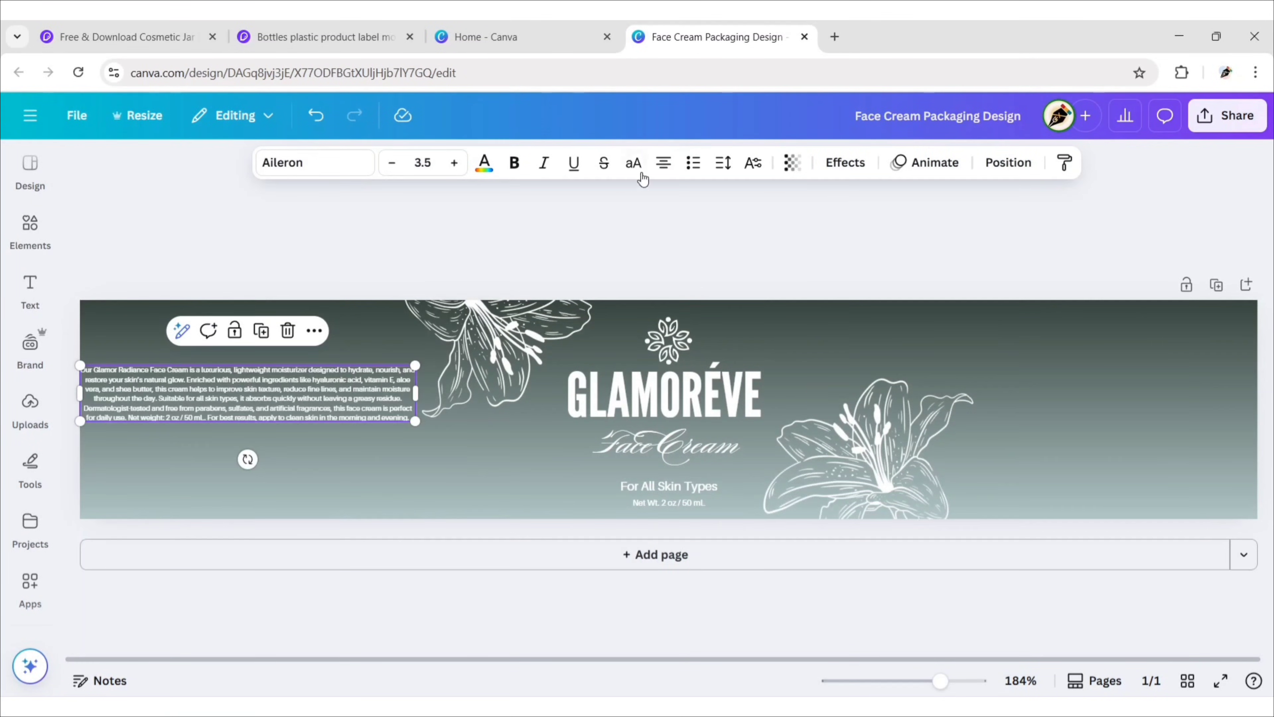
click(661, 168)
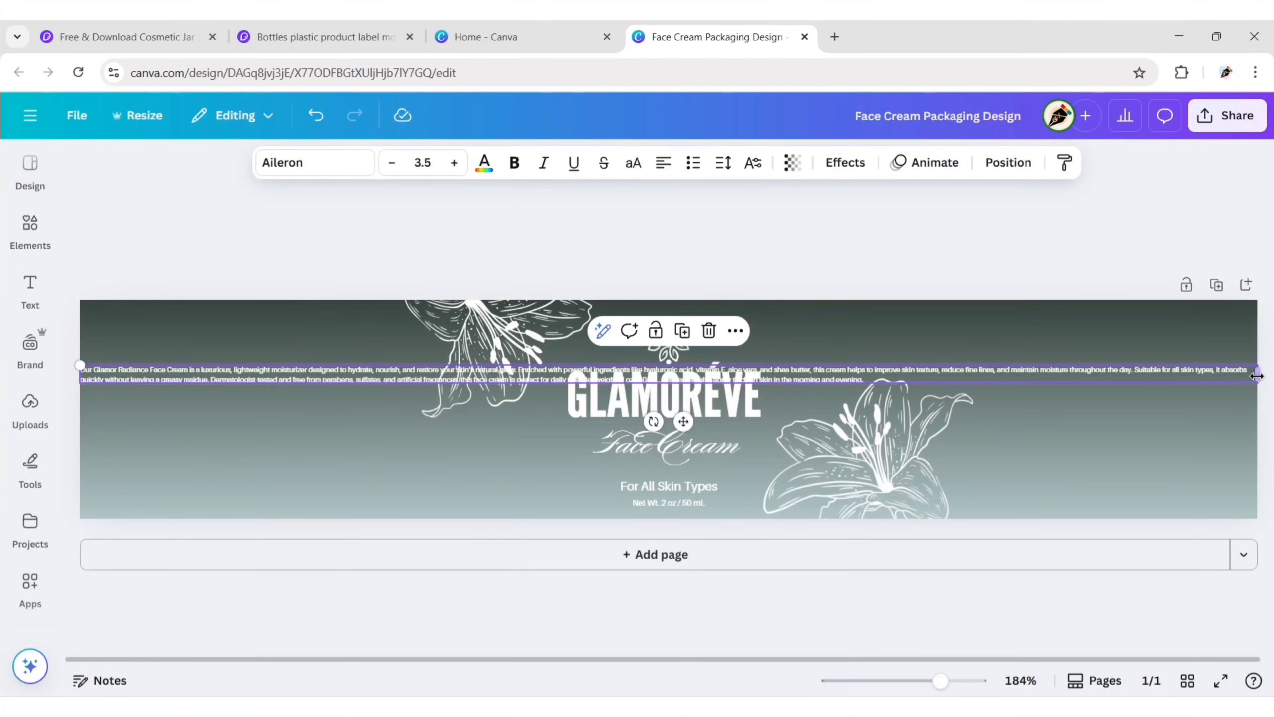
drag(1257, 376, 344, 375)
drag(204, 374, 229, 367)
click(329, 228)
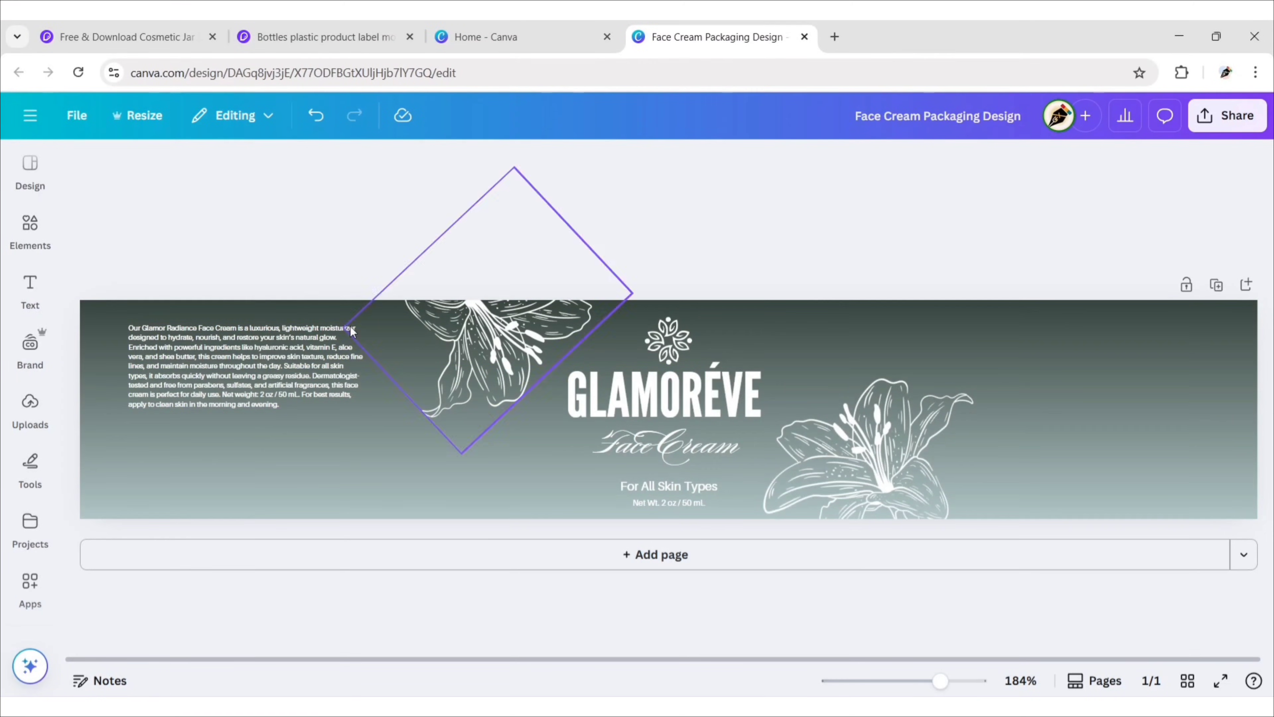
Duplicate the paragraph below, paste the company address, set it to size 4, and fit it underneath
click(303, 333)
key(ctrl+d)
drag(303, 333, 336, 432)
key(ctrl+v)
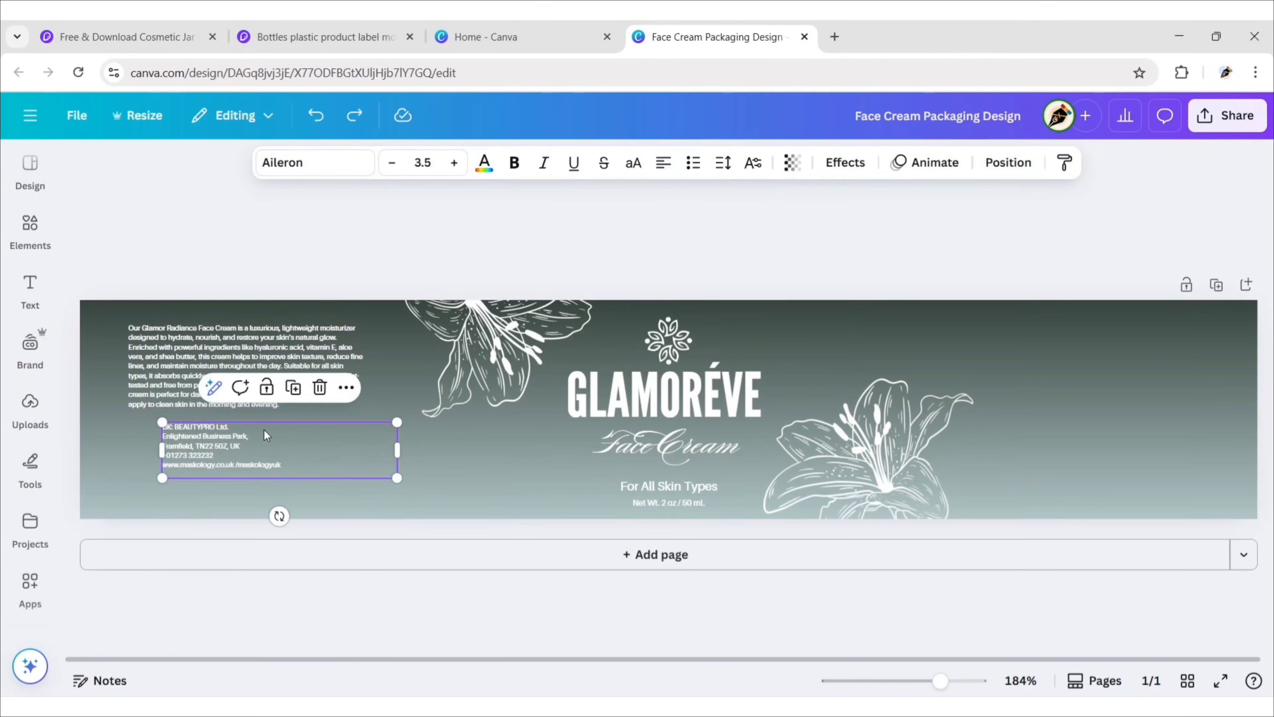
click(420, 159)
text(4)
key(Return)
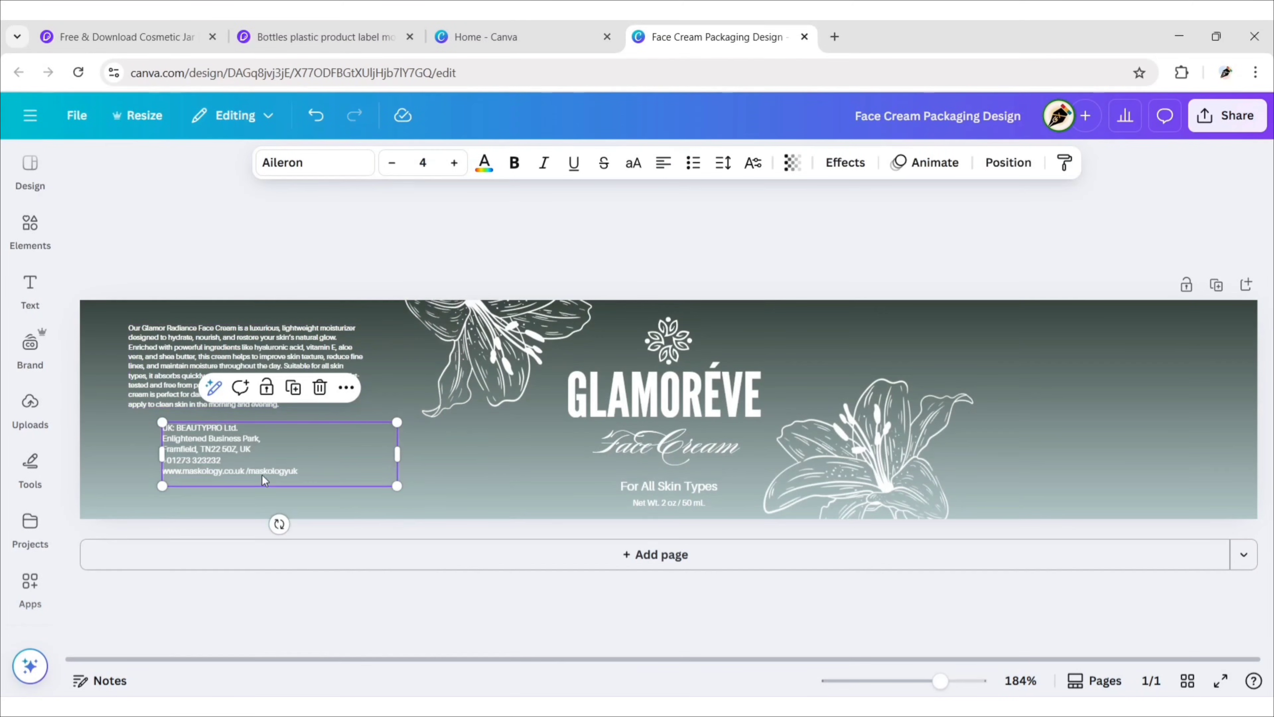
drag(397, 453, 326, 453)
drag(224, 447, 193, 447)
click(322, 252)
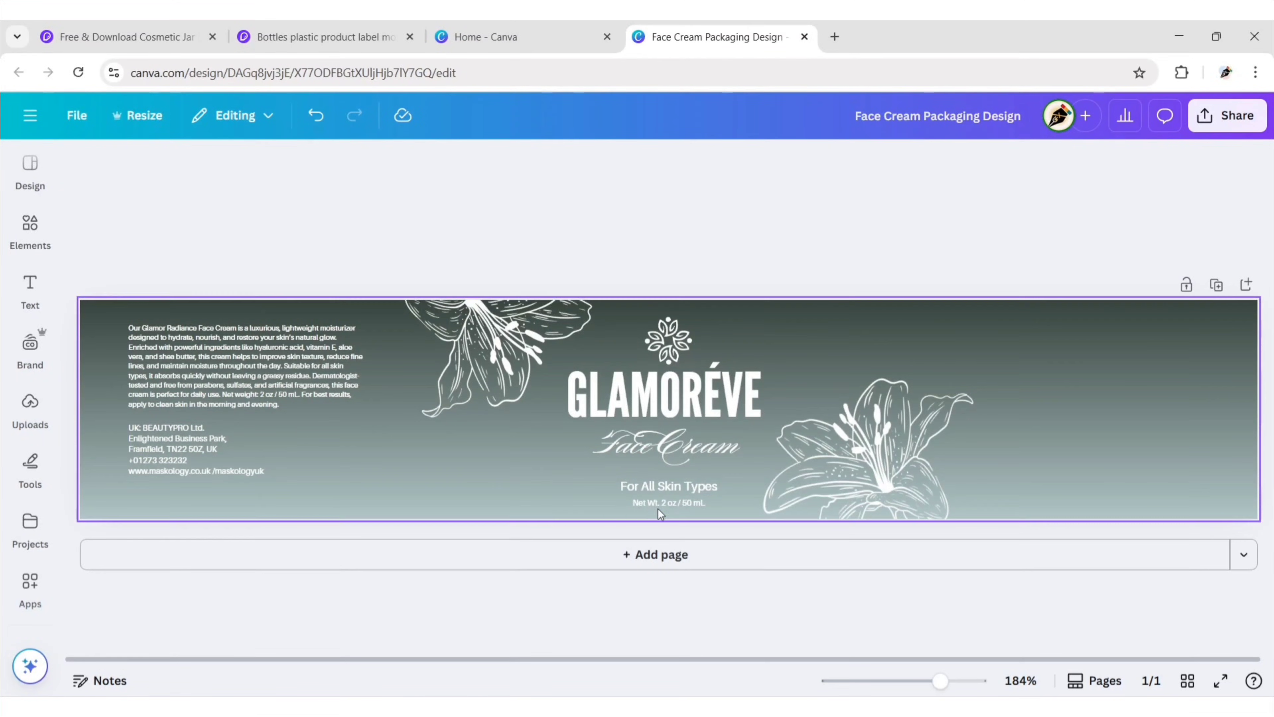
Move the Net Wt. 2 oz / 50 mL line under the address, make it Aileron Bold size 5, left-aligned
click(682, 479)
drag(682, 479, 181, 535)
click(271, 163)
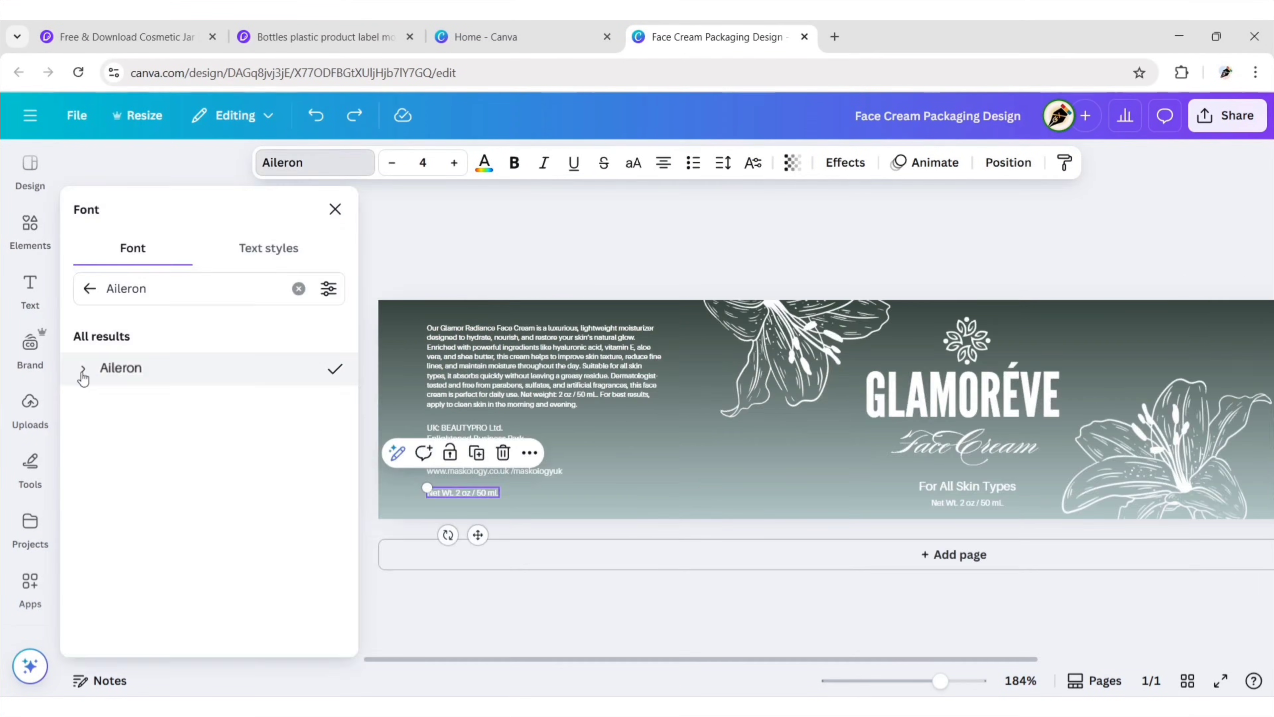
click(82, 368)
click(127, 499)
click(335, 208)
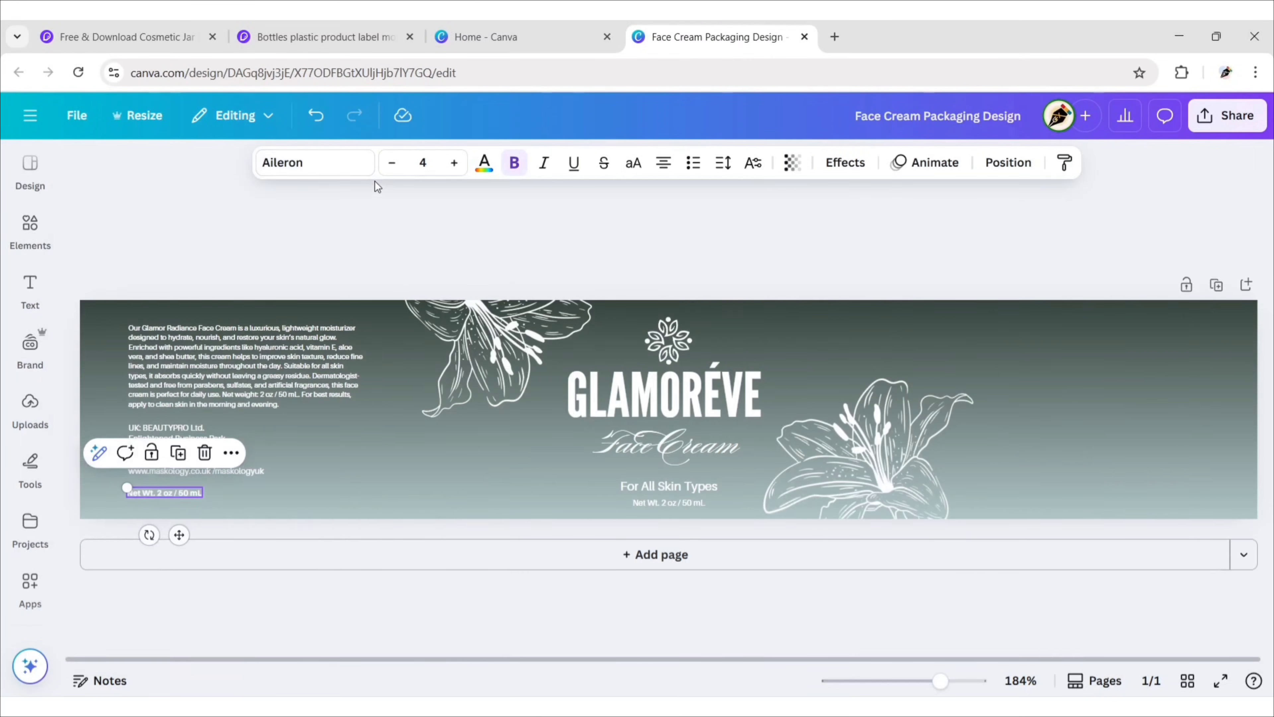
click(422, 163)
key(Return)
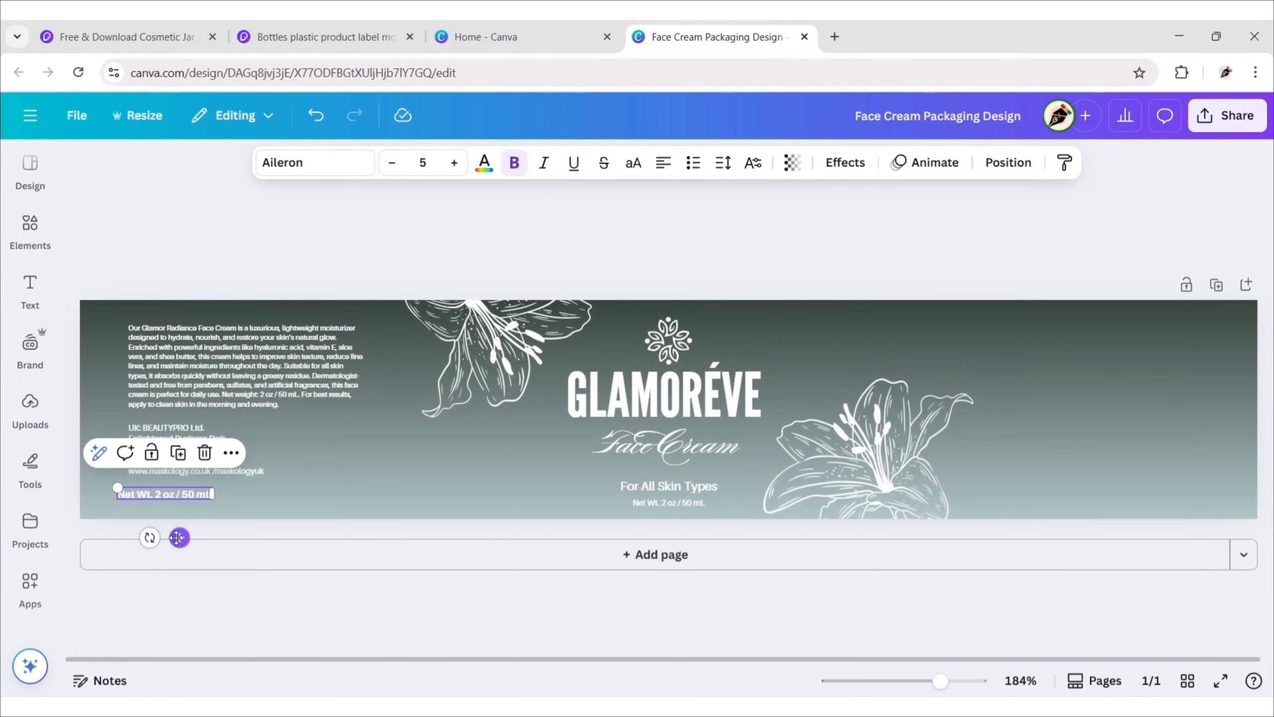
drag(180, 537, 189, 533)
click(195, 469)
Turn the copied line into a 'Manufacture and Marcketed By:' heading on the right side
key(Return)
text(Manufacture and Marcketed By)
text(:)
drag(1114, 372, 1087, 374)
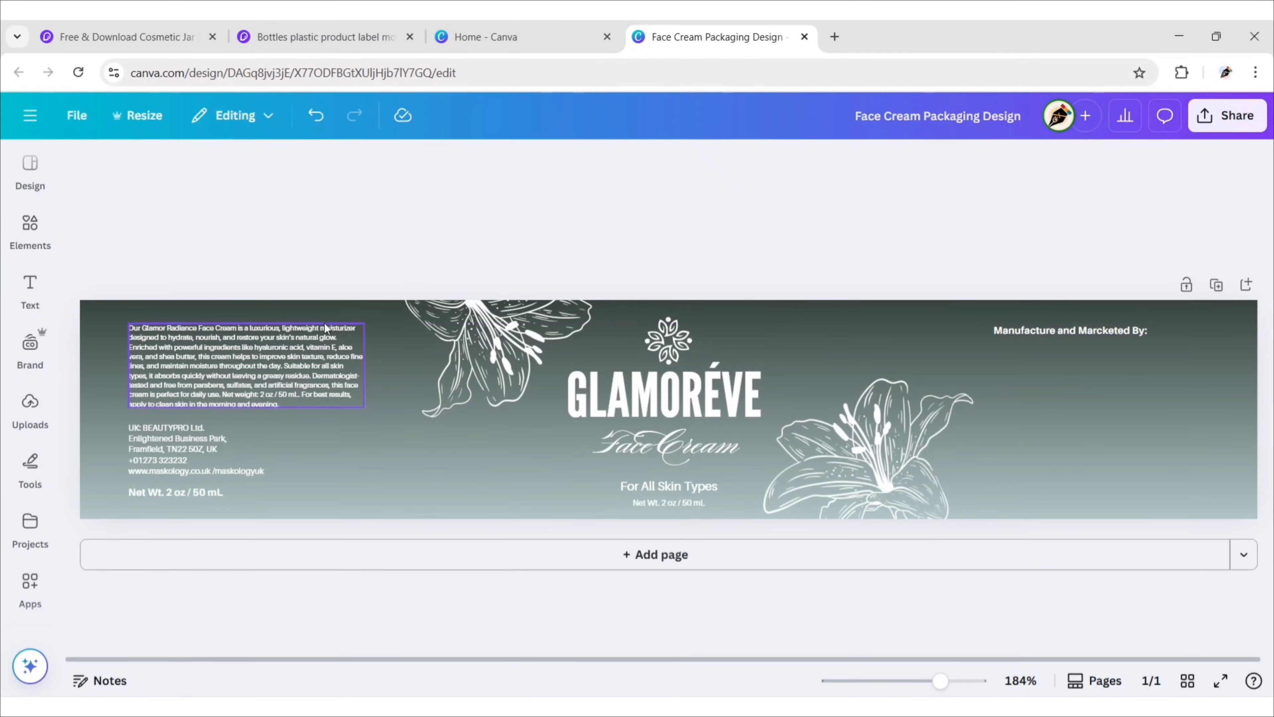
Duplicate the description paragraph under that heading and replace it with the manufacturer address
click(241, 366)
key(ctrl+d)
drag(249, 373, 1103, 375)
double_click(1103, 375)
text(58 Saemunan-ro, Jongno-gu, Seoul, Korea. In India, it is imported and distributed by Holistique Beauty Products Pvt. Ltd., with their registered address at 509 Shah & Nahar, Off Dr. E. Moses Road, Worli, Mumbai - 400018, Maharashtra, India.)
drag(1233, 367, 1201, 374)
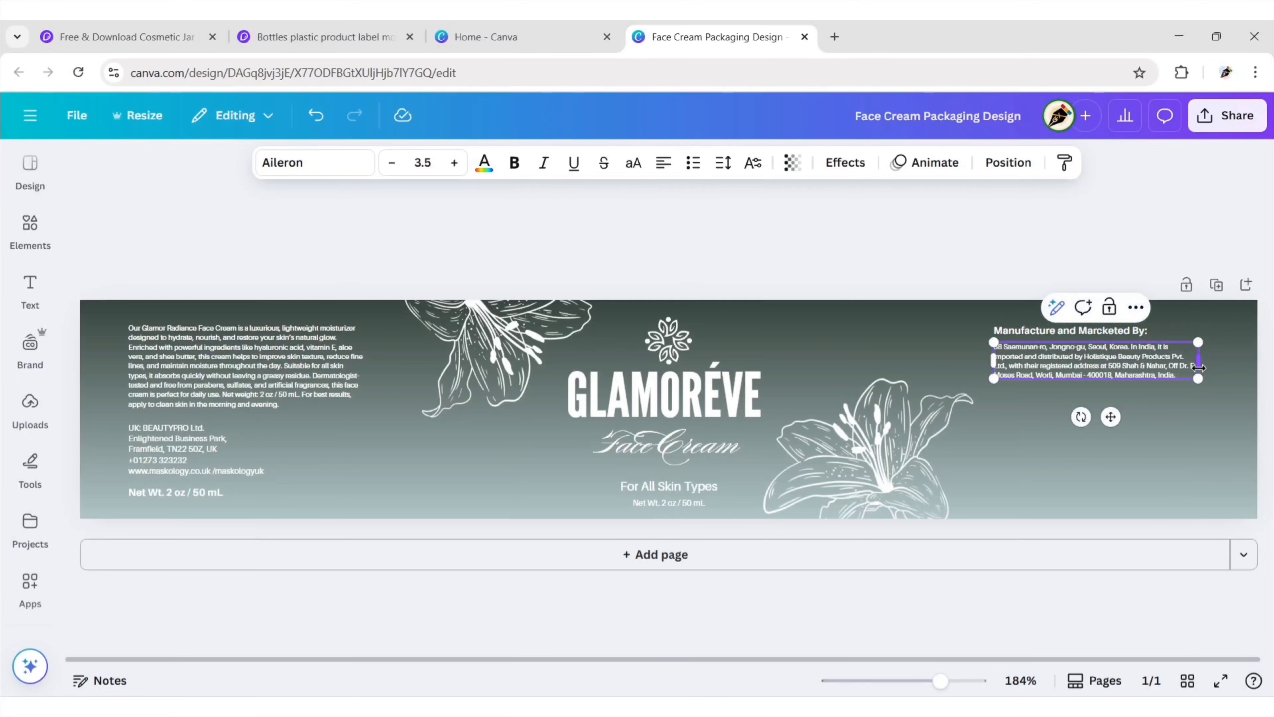
Add the manufacturing licence number line below the address at font size 4.5
double_click(1093, 330)
click(1085, 289)
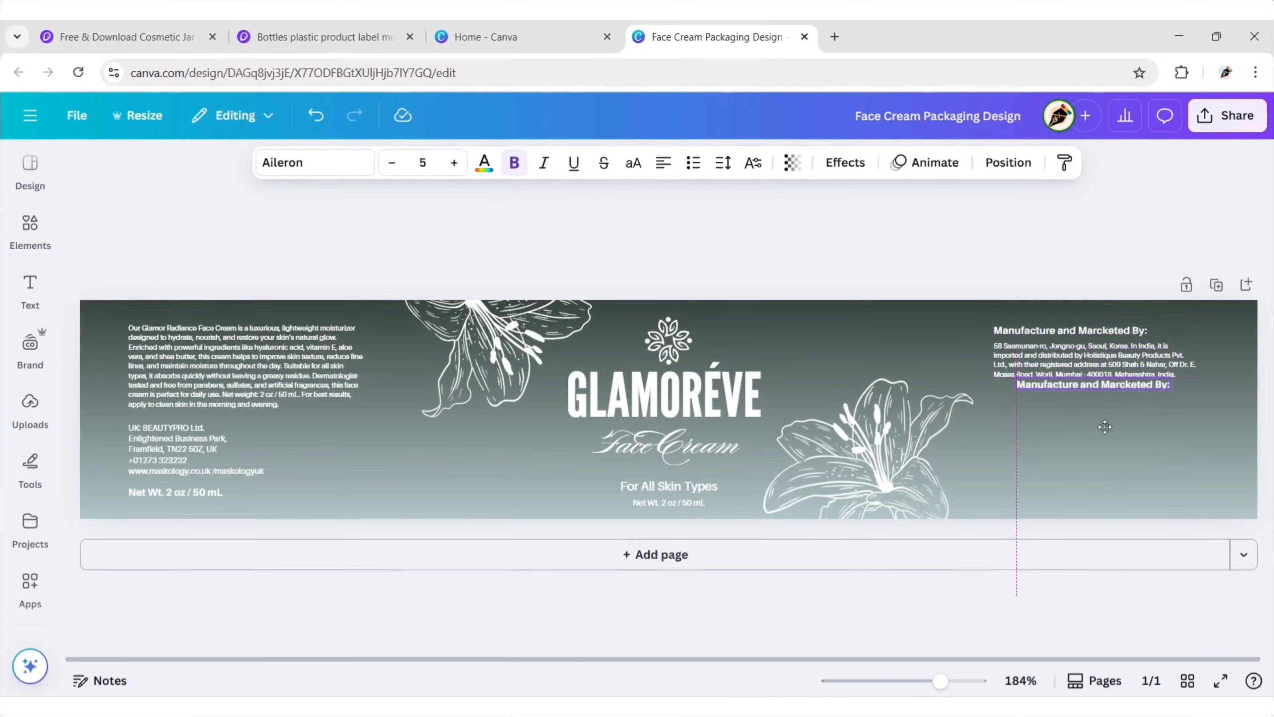
drag(1104, 424, 1088, 433)
double_click(1078, 391)
text(Mfg. Lic. No: MH 024680)
click(420, 161)
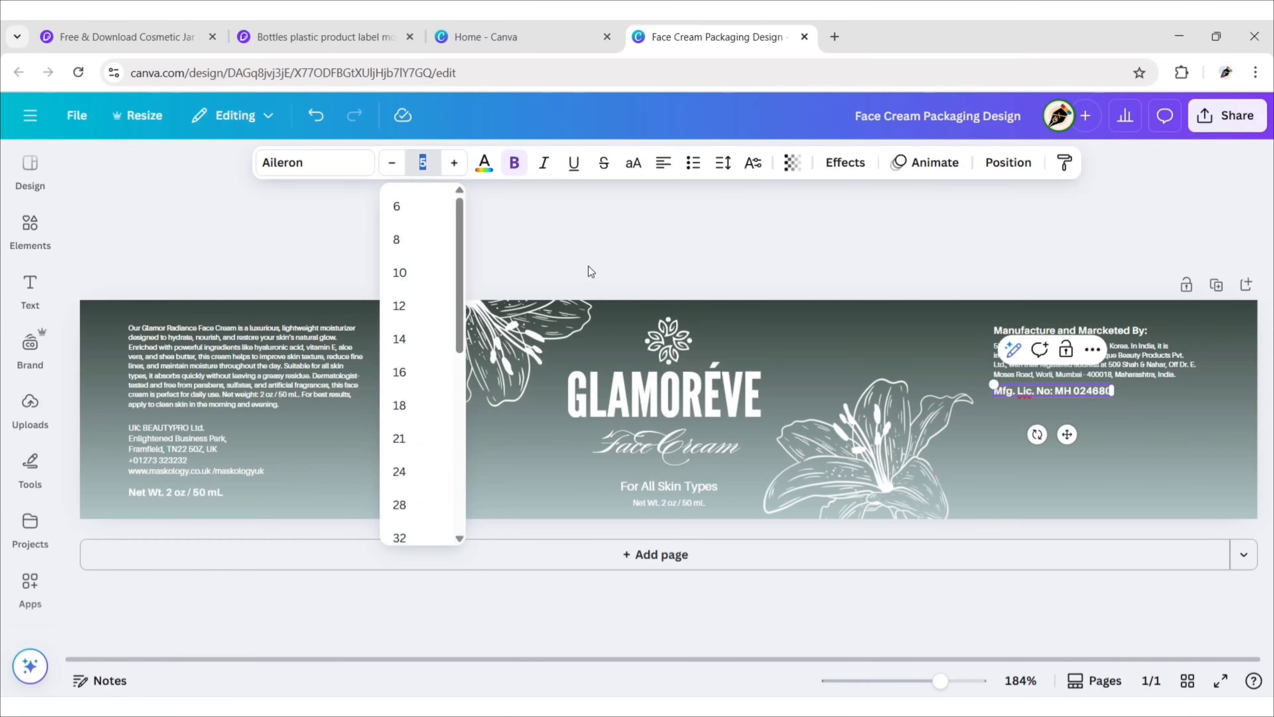
text(4.5)
key(Return)
click(945, 269)
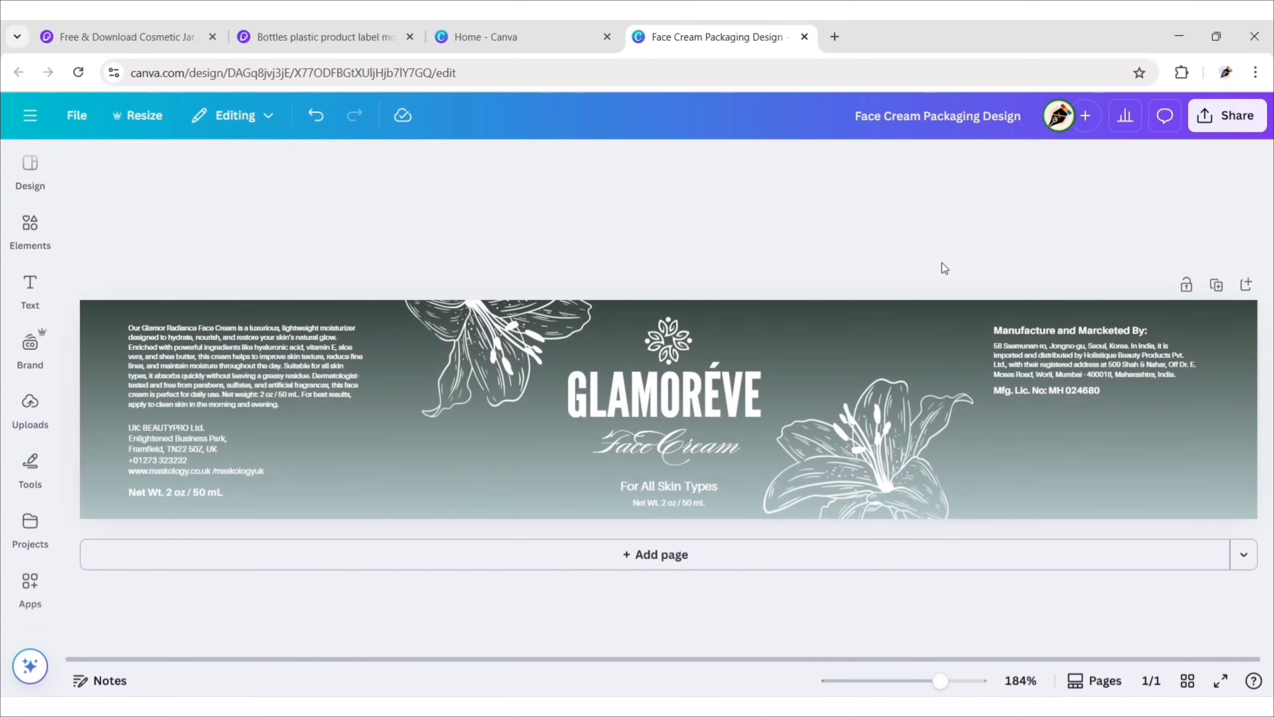
Duplicate the heading to the bottom right and retype it as 'Caution:'
click(1084, 332)
key(ctrl+d)
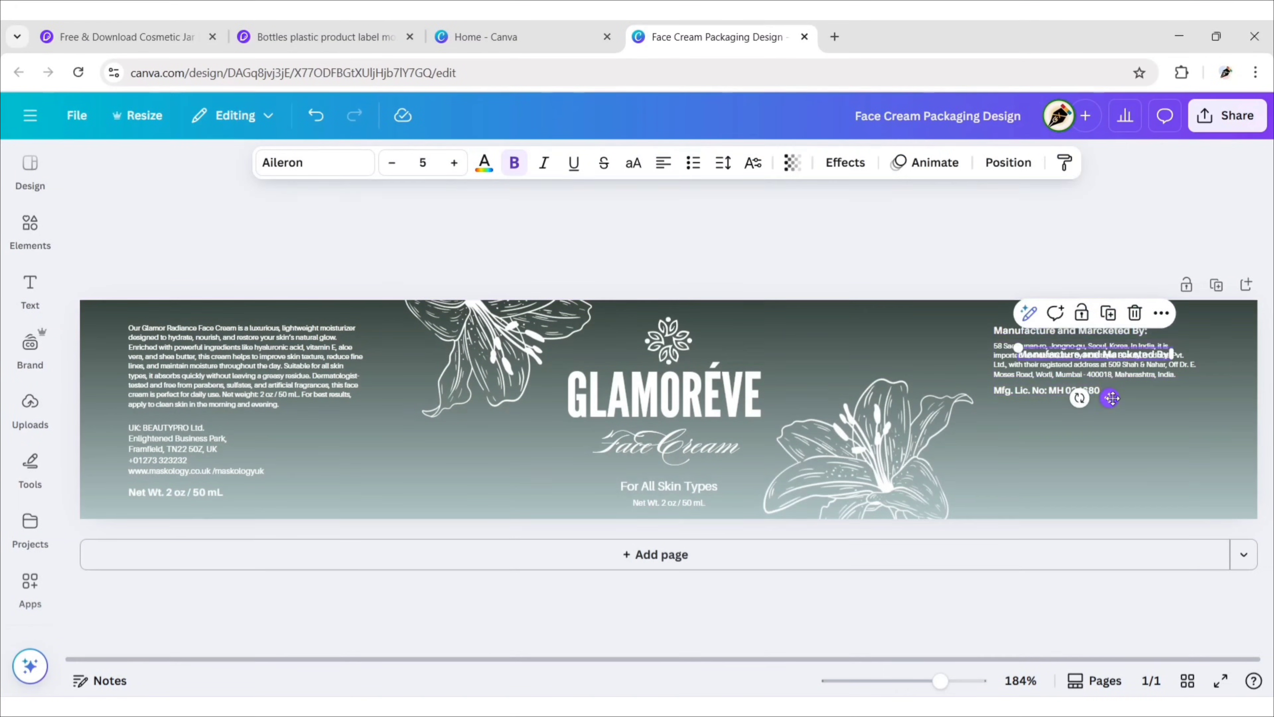
drag(1111, 398, 1083, 522)
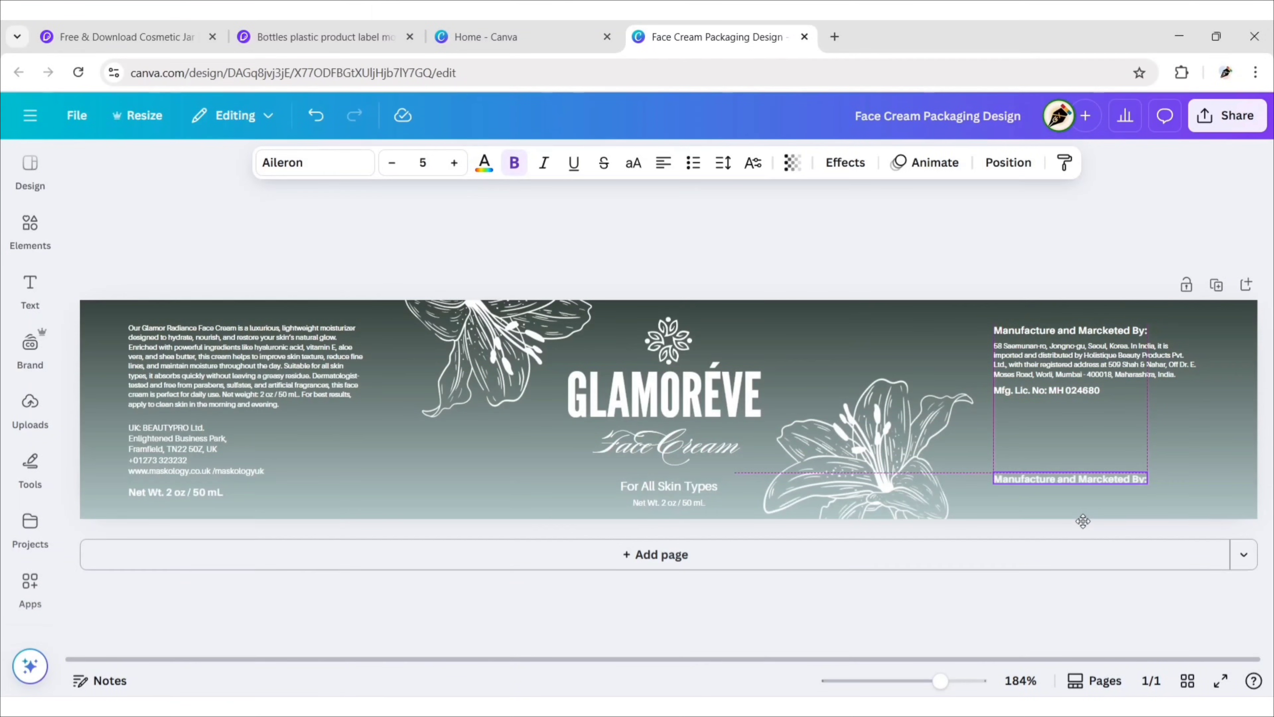
text(Caution:)
click(1091, 257)
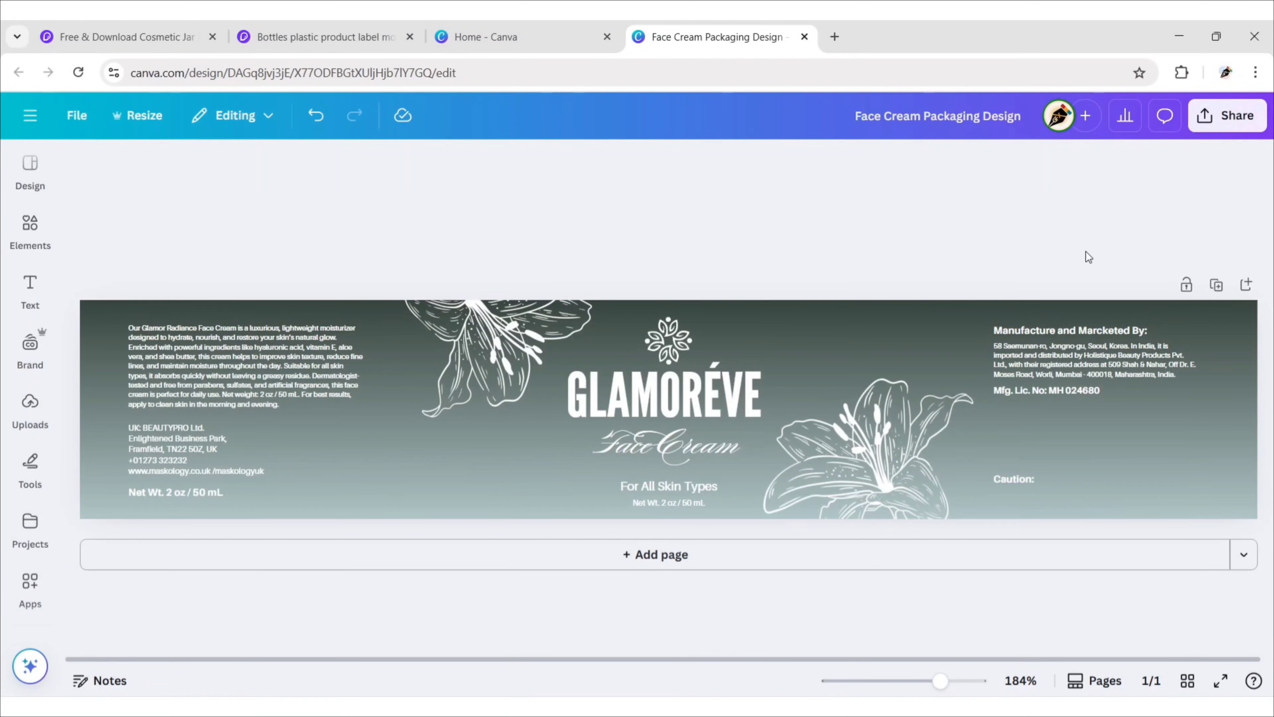
Place a paragraph of storage and safety advice under the Caution: heading, narrowed to two lines
click(1096, 355)
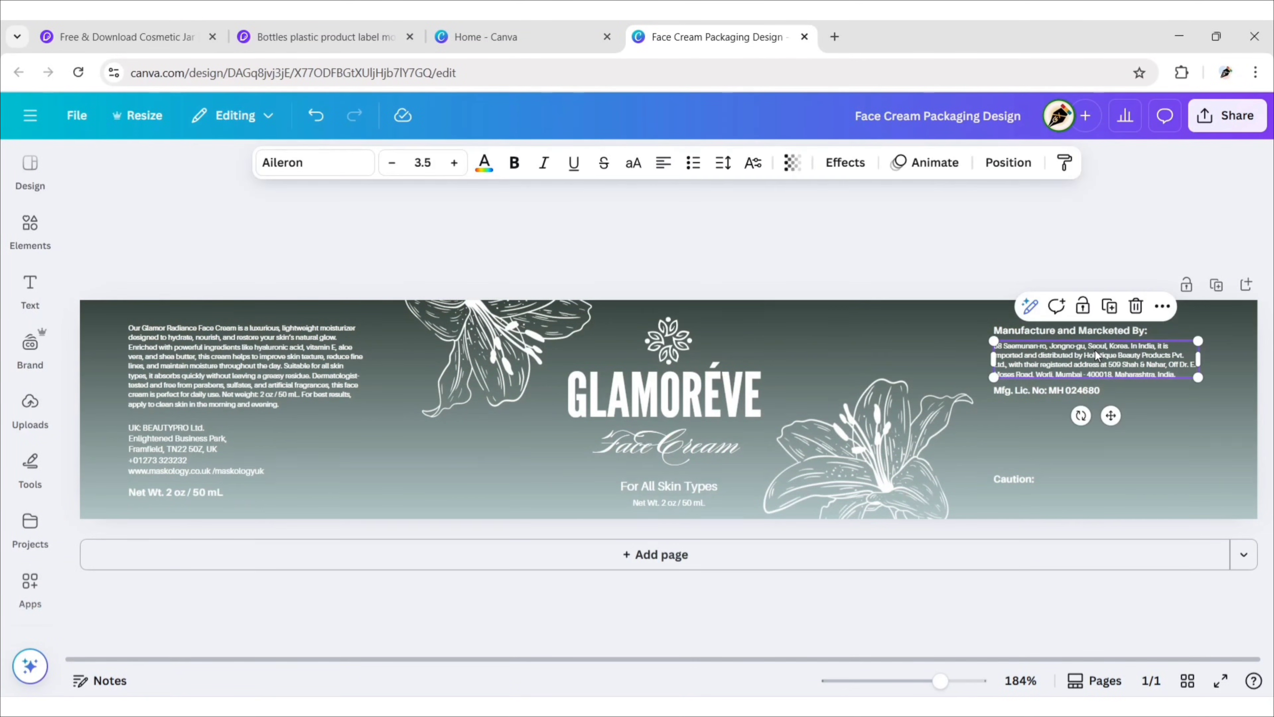
click(1110, 307)
drag(1114, 371, 1111, 543)
double_click(1113, 426)
key(ctrl+a)
text(Store in a cool and dry place. Keep away from children. For external use only.)
drag(1199, 496, 1174, 495)
double_click(1014, 479)
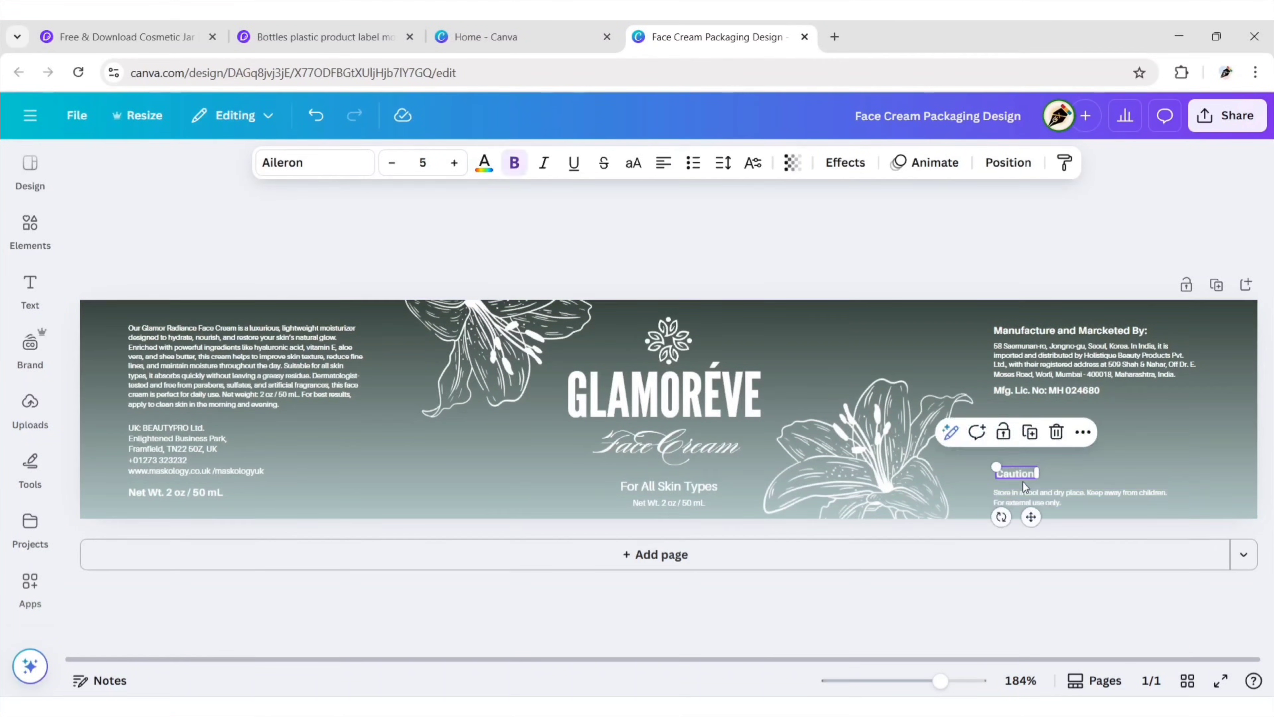
click(1060, 281)
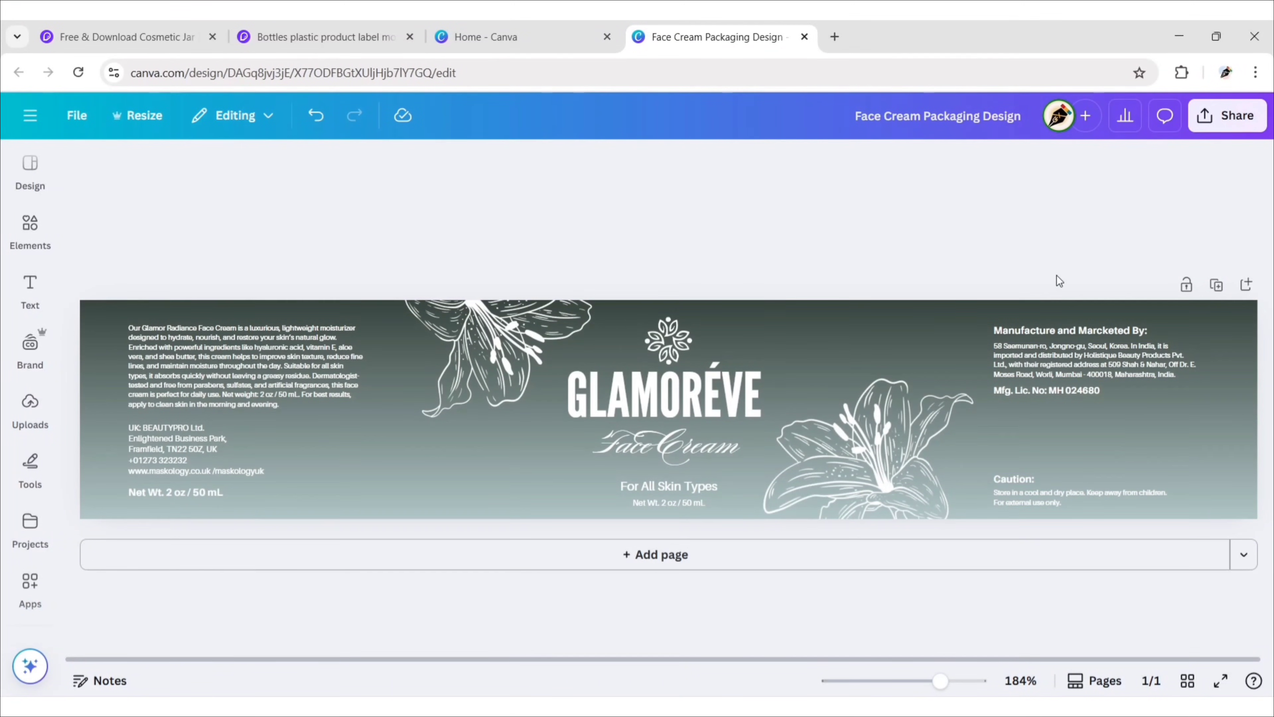
Search Elements for 'Barcode' and add a barcode graphic to the label
click(30, 225)
click(83, 162)
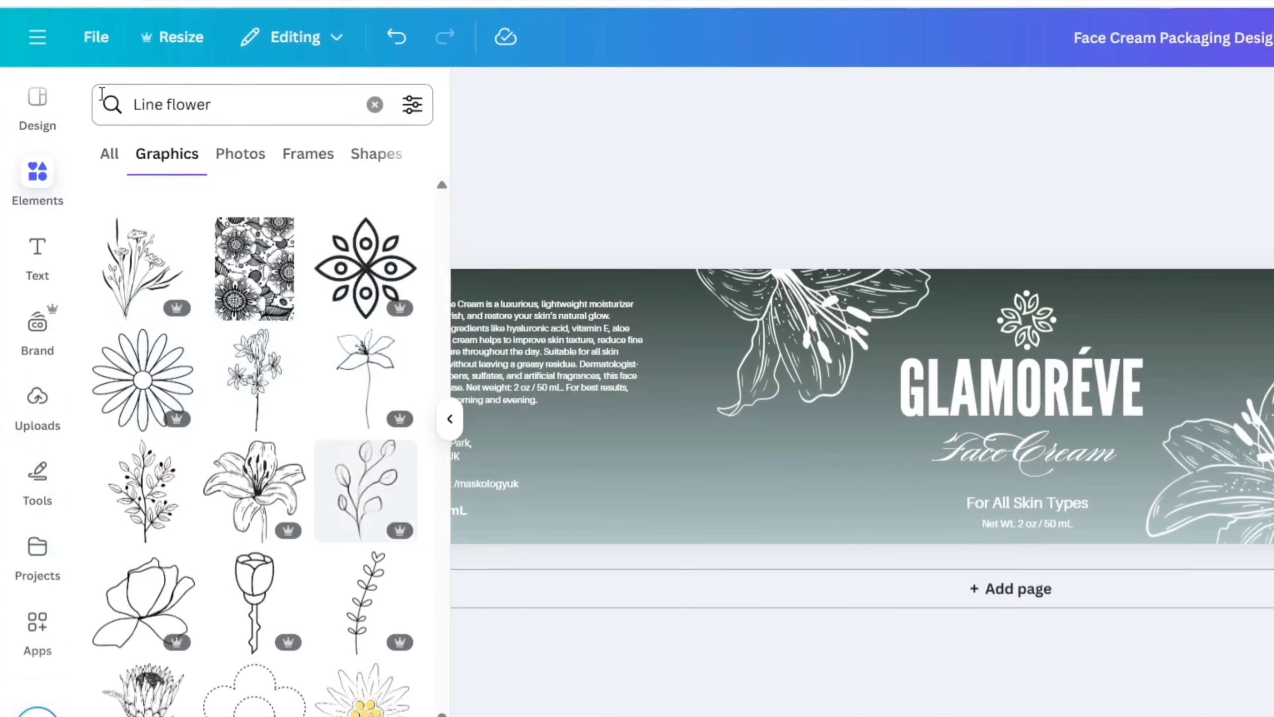
click(376, 107)
text(Barcode)
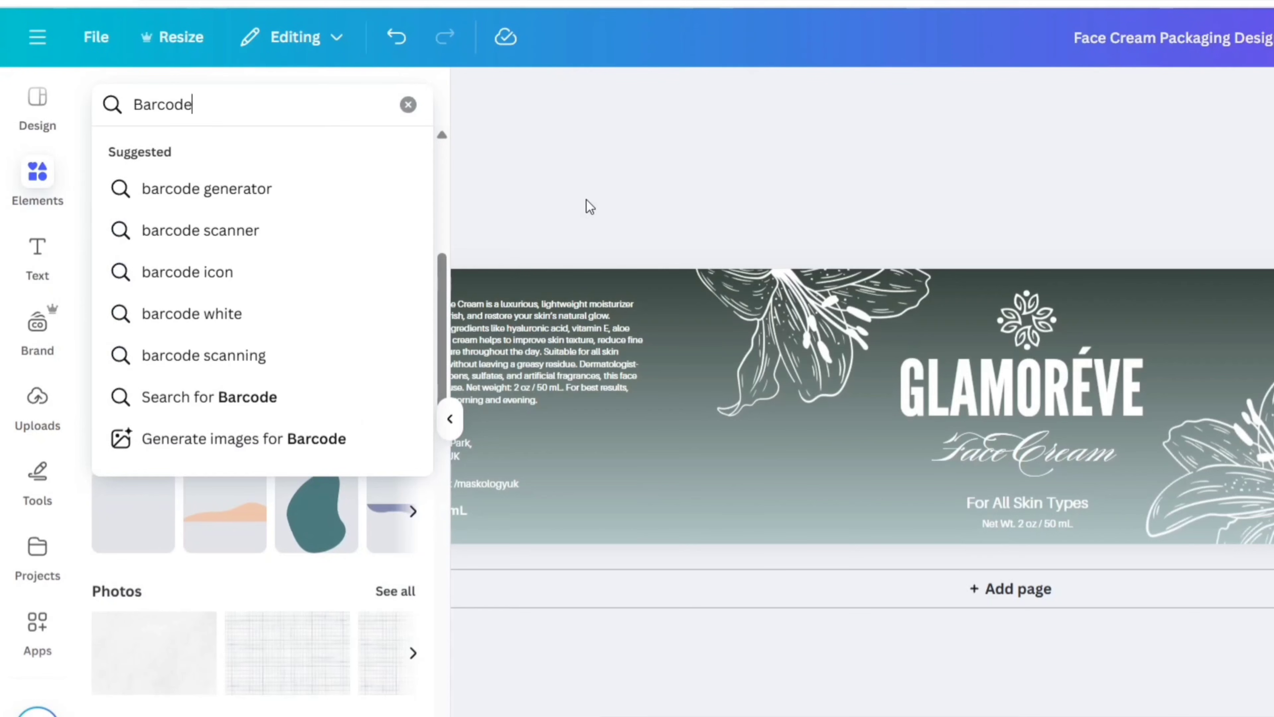
key(Return)
click(168, 154)
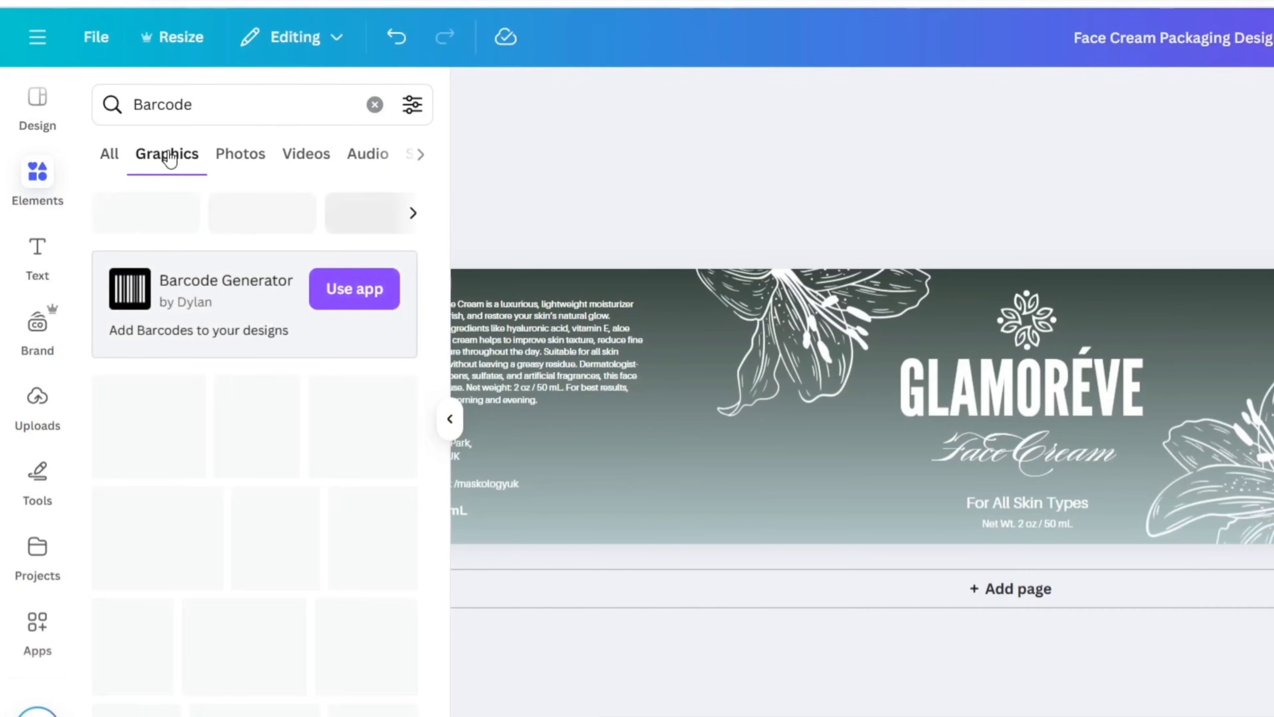
scroll(269, 404, down, 4)
scroll(269, 405, down, 10)
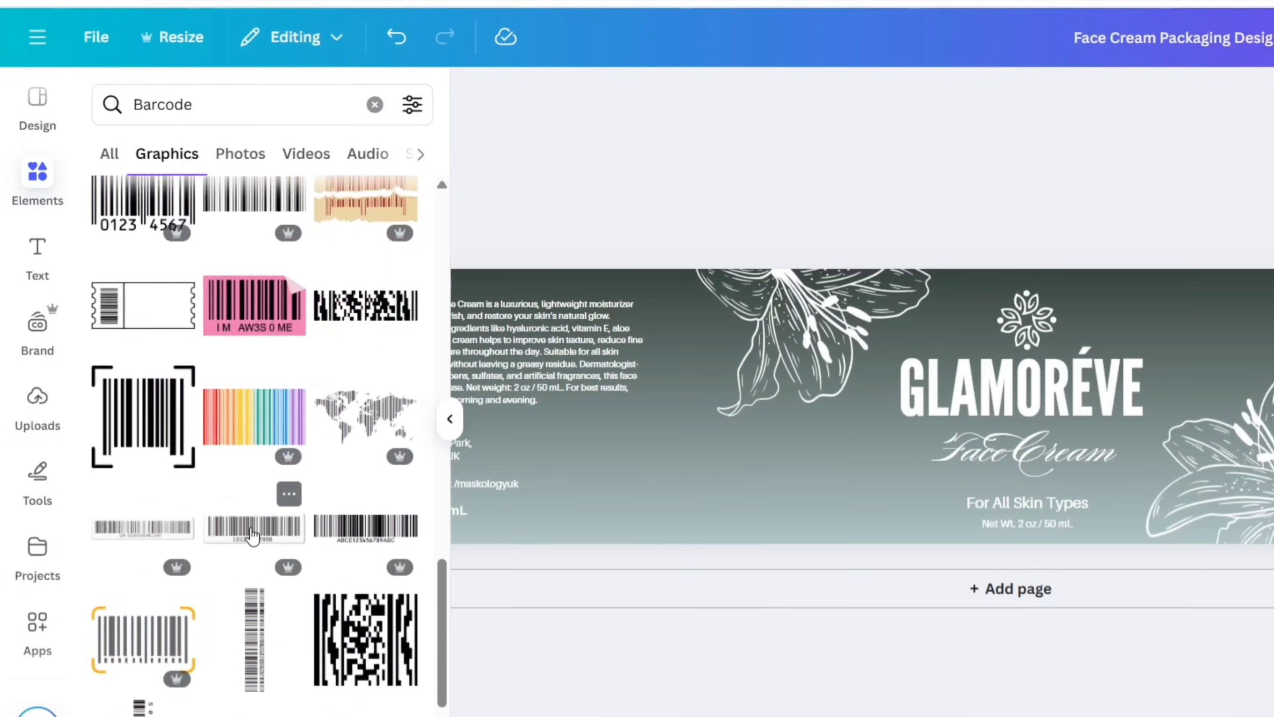
click(252, 532)
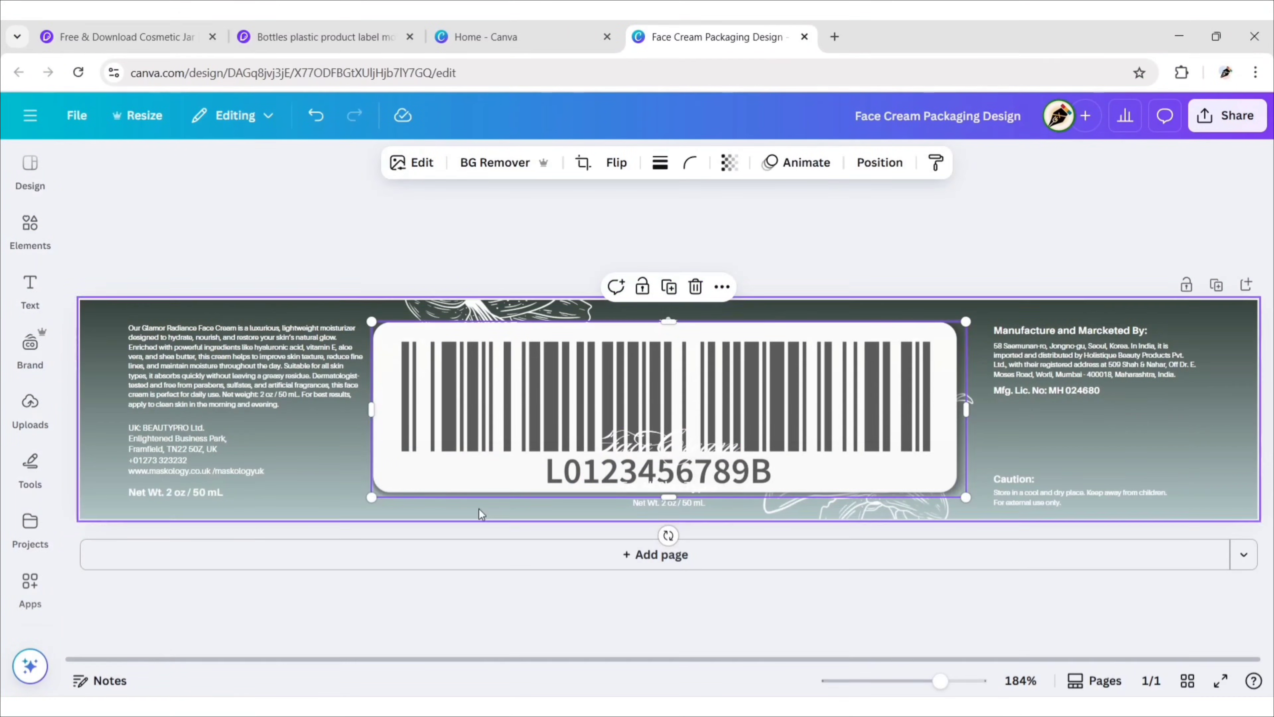
Shrink the barcode and position it just below the Mfg. Lic. No line
drag(371, 497, 789, 374)
drag(880, 357, 1084, 446)
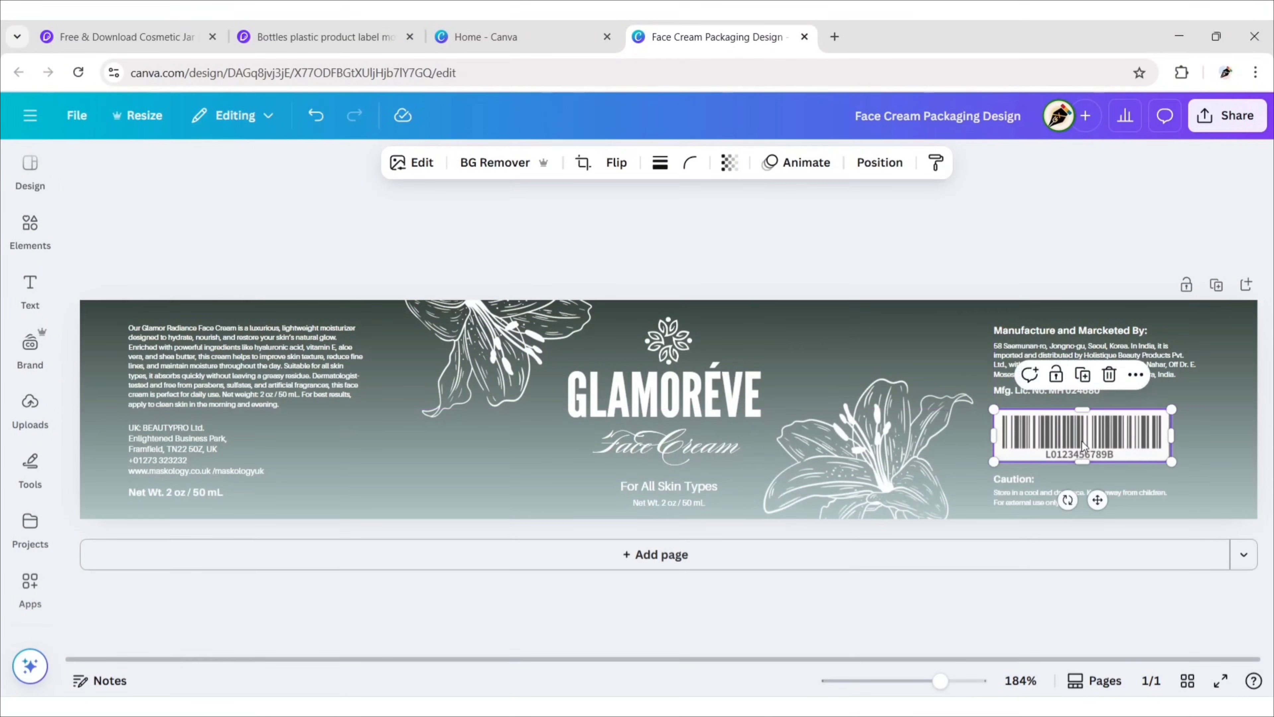
drag(1172, 409, 1132, 408)
drag(1027, 435, 1024, 427)
Set the right lily drawing's transparency to 80
click(1088, 237)
click(888, 474)
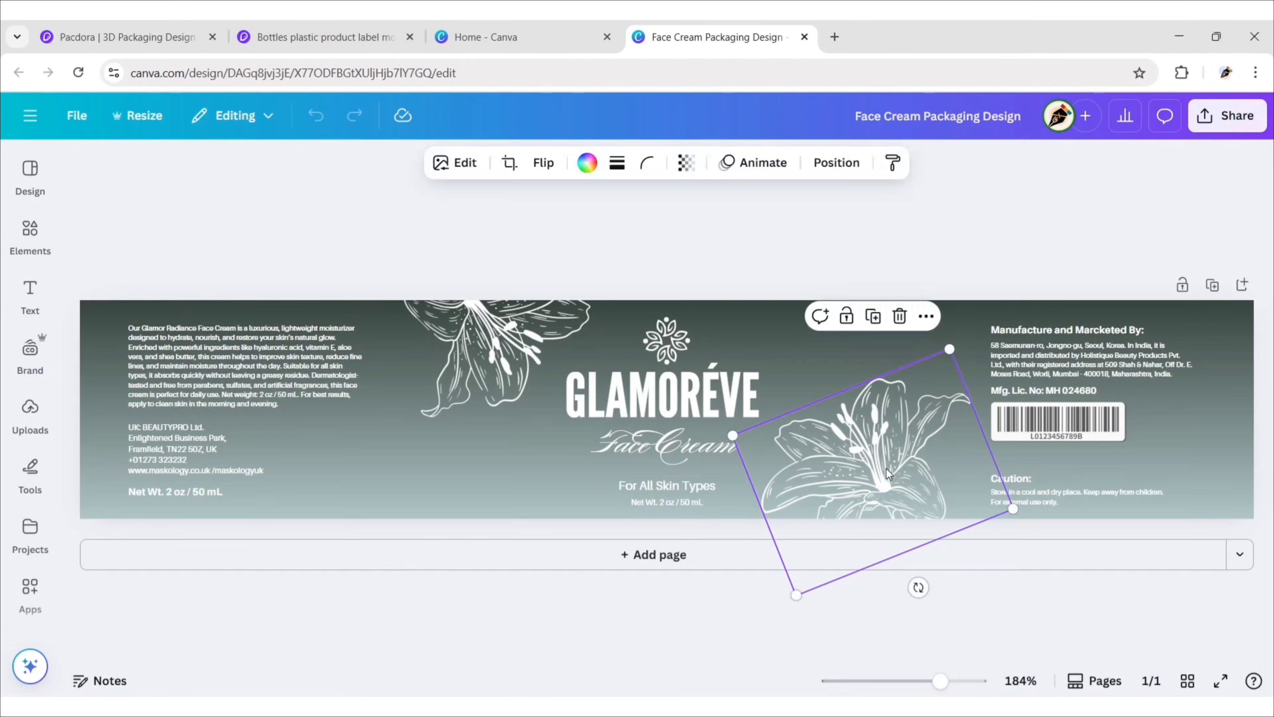
click(686, 162)
drag(723, 228, 722, 195)
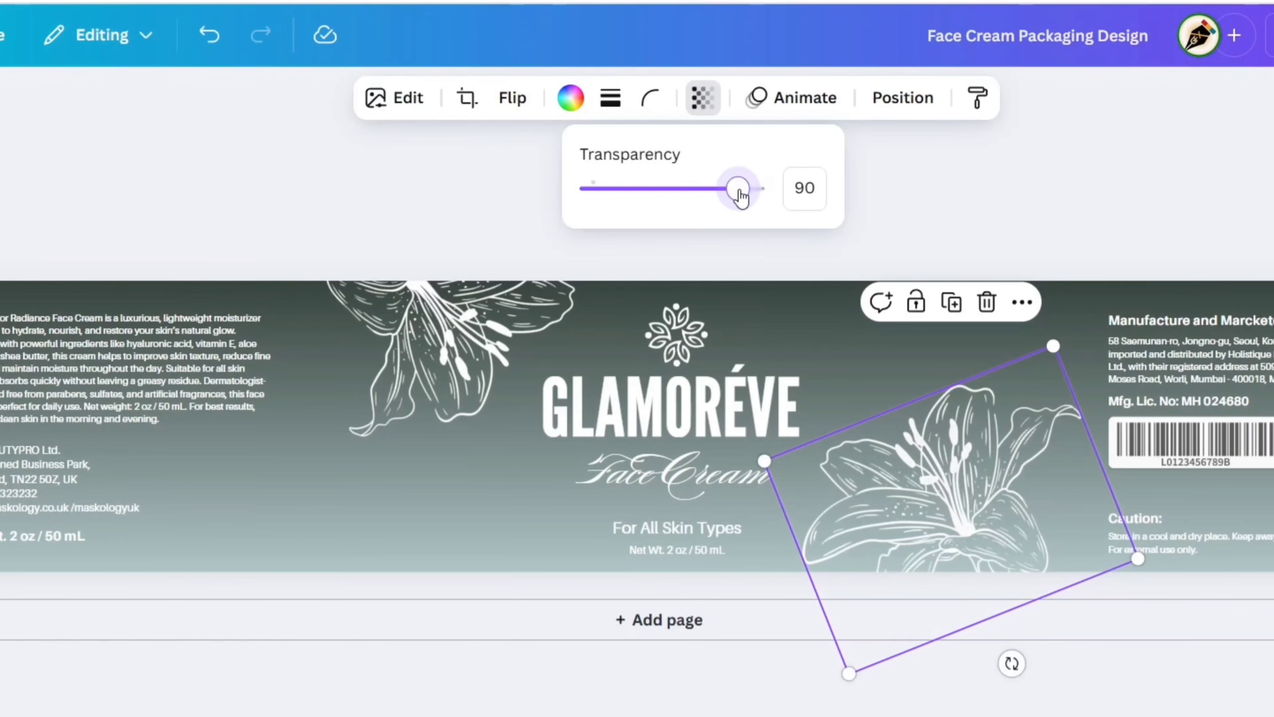
click(520, 205)
click(702, 98)
click(919, 220)
click(917, 213)
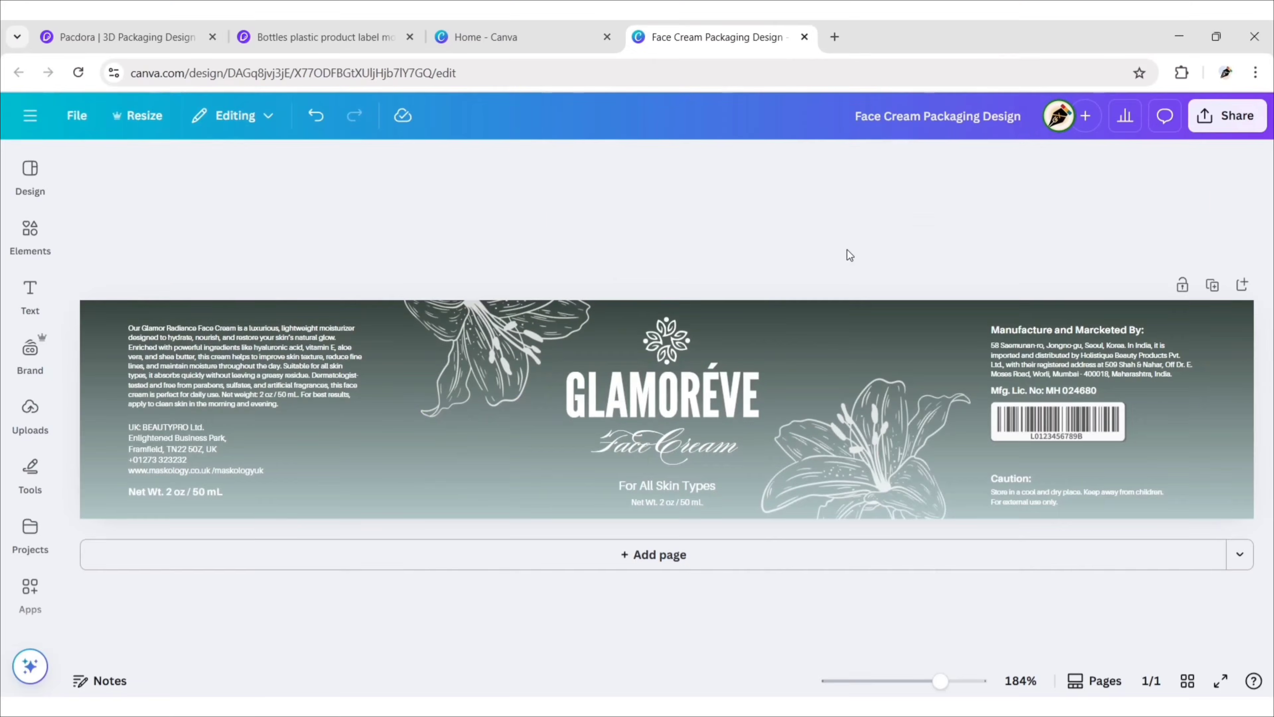
Download the finished label as a PNG via Share > Download
click(1222, 121)
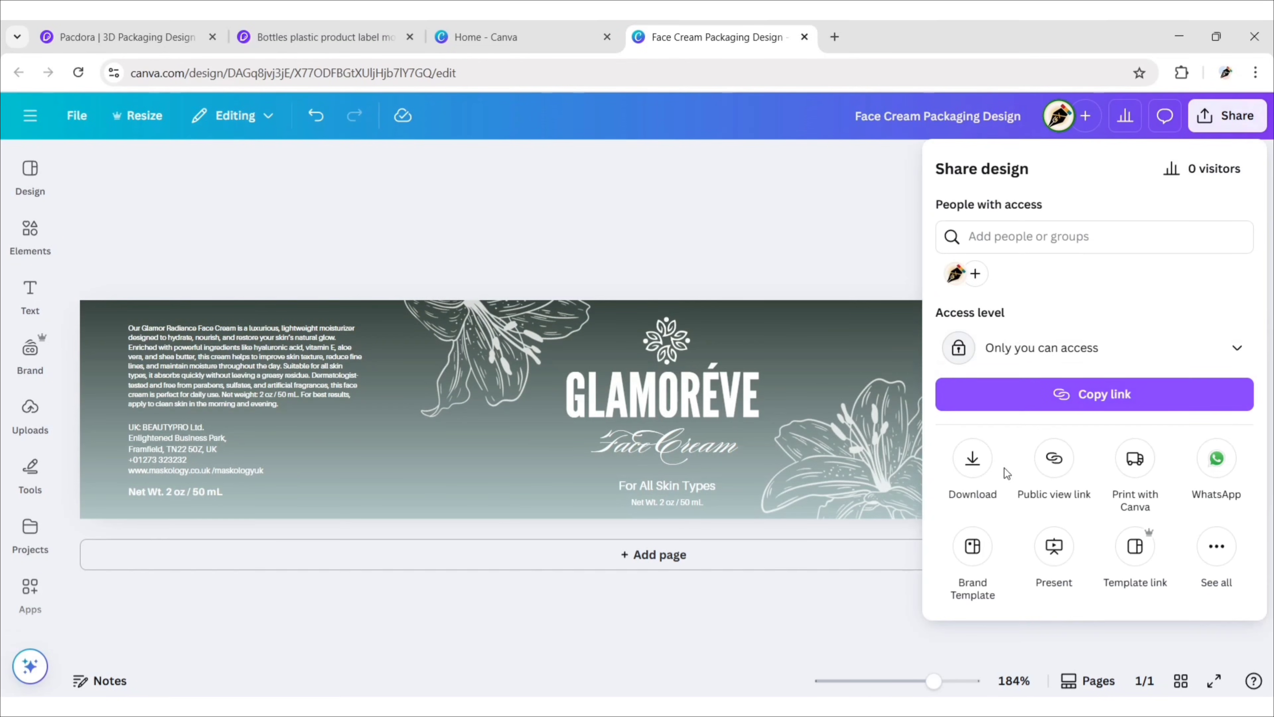
click(979, 471)
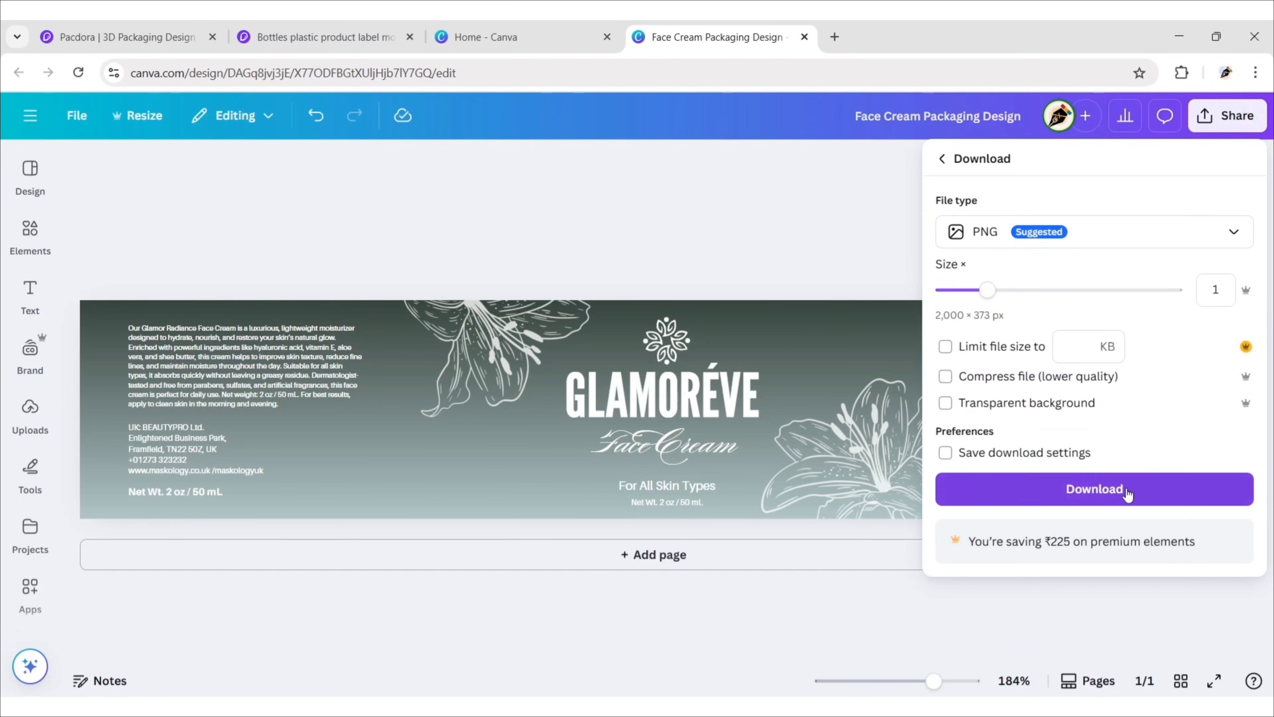
click(1096, 489)
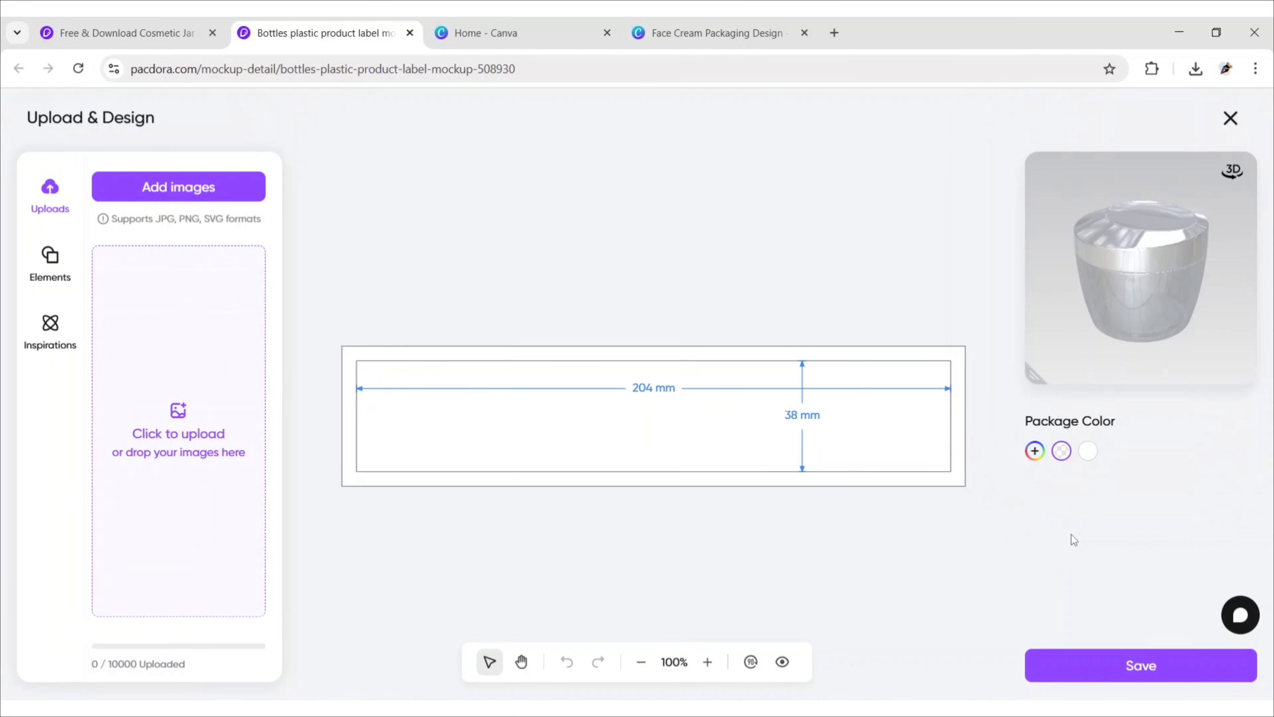
Upload Face Cream Packaging Design.png onto the jar label, save, and rotate the jar to inspect it
click(208, 414)
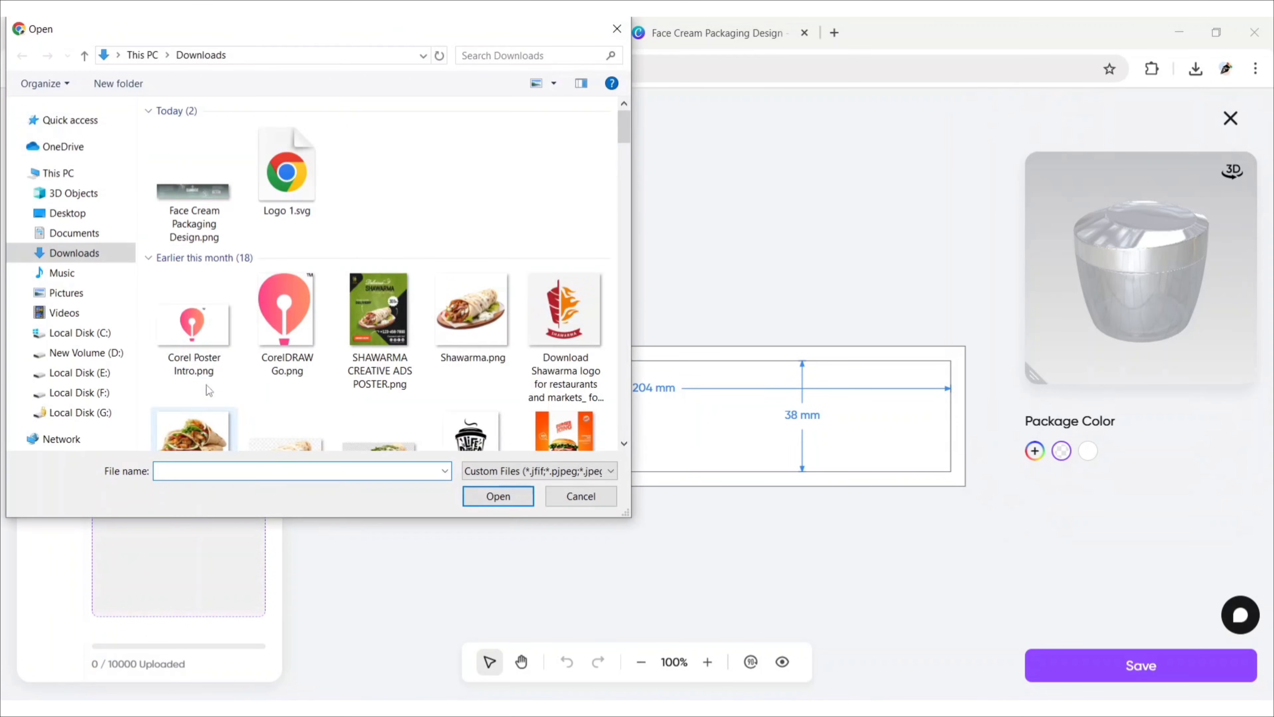
click(490, 495)
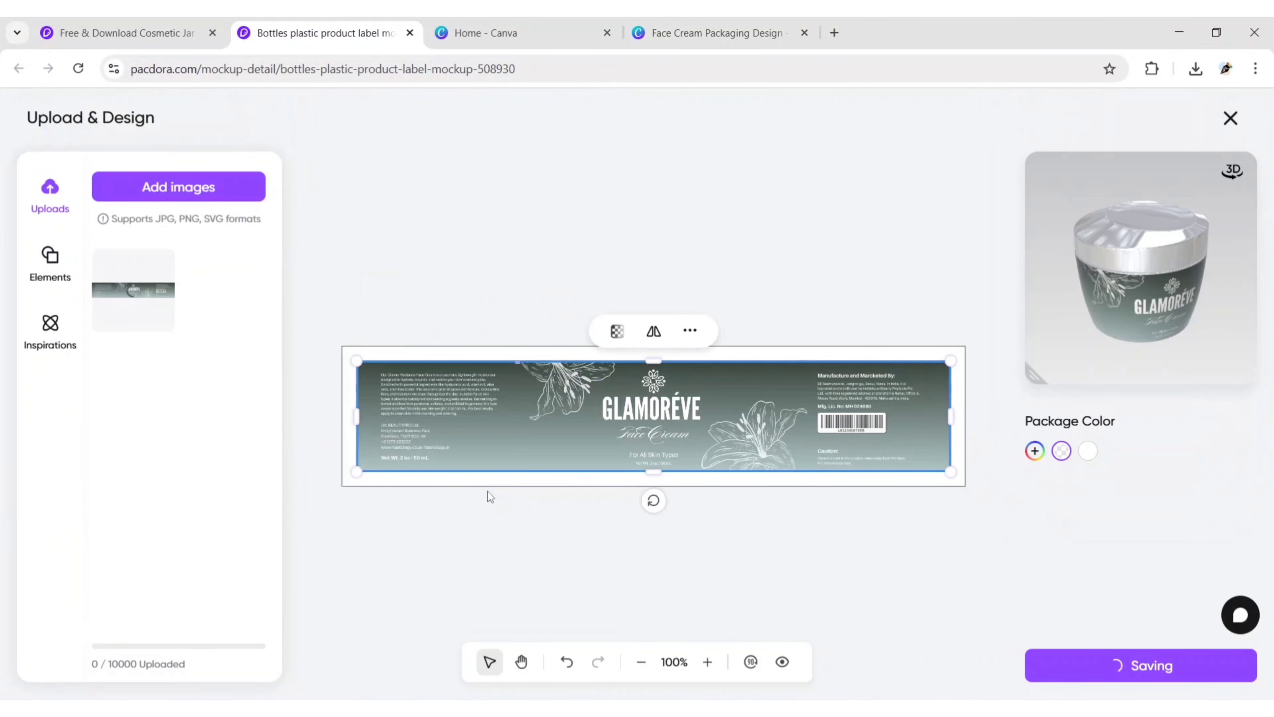
click(969, 574)
click(1097, 668)
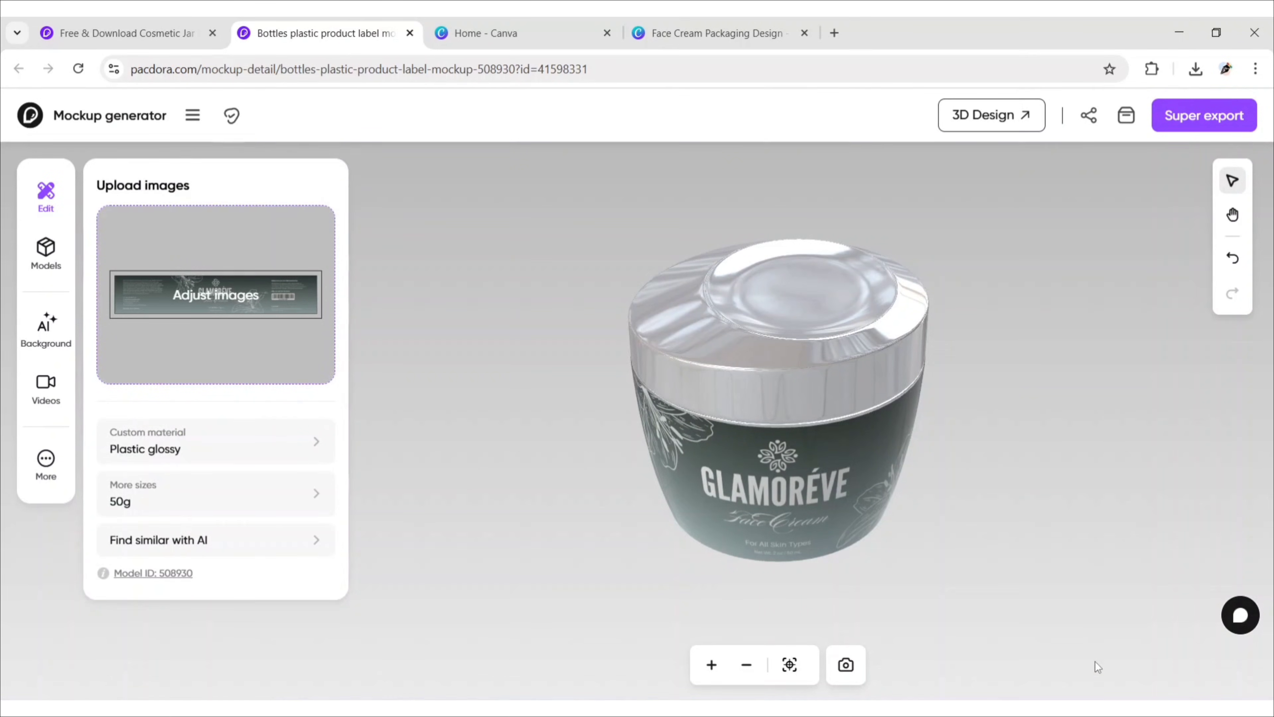
drag(867, 427, 881, 396)
drag(754, 472, 846, 438)
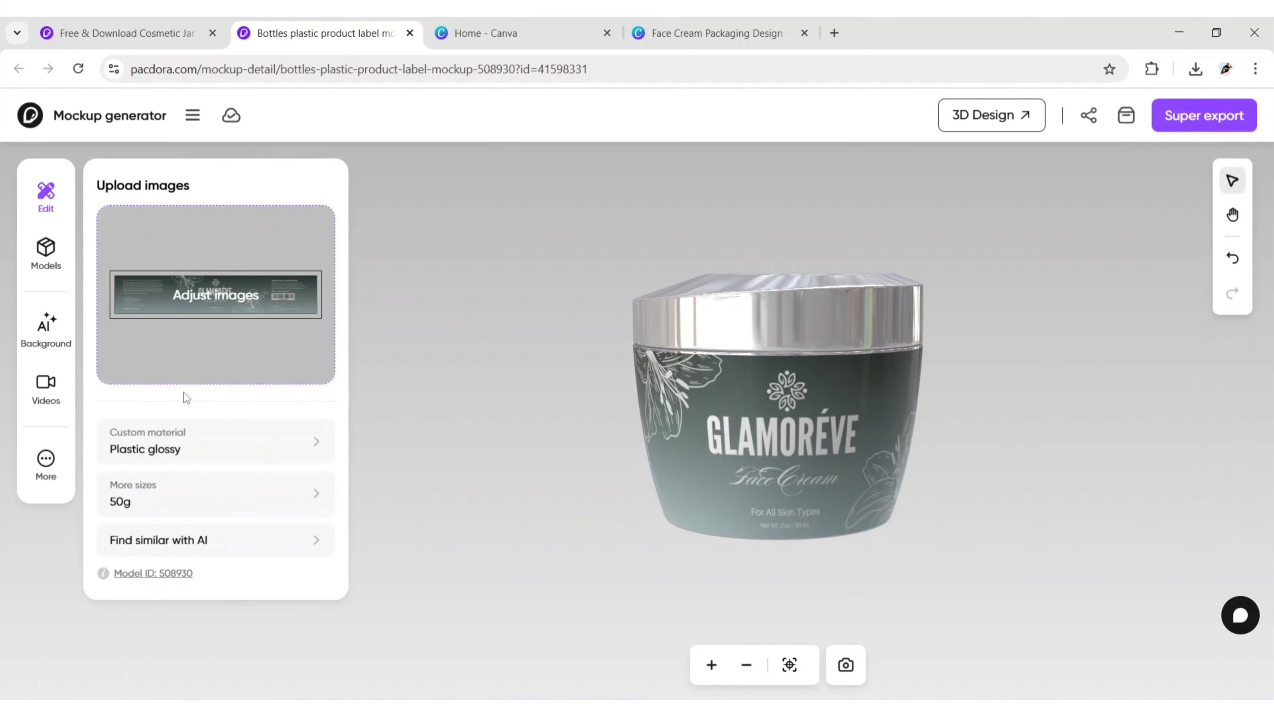
Open the Create AI Background generator and shrink the jar within the product frame
click(35, 327)
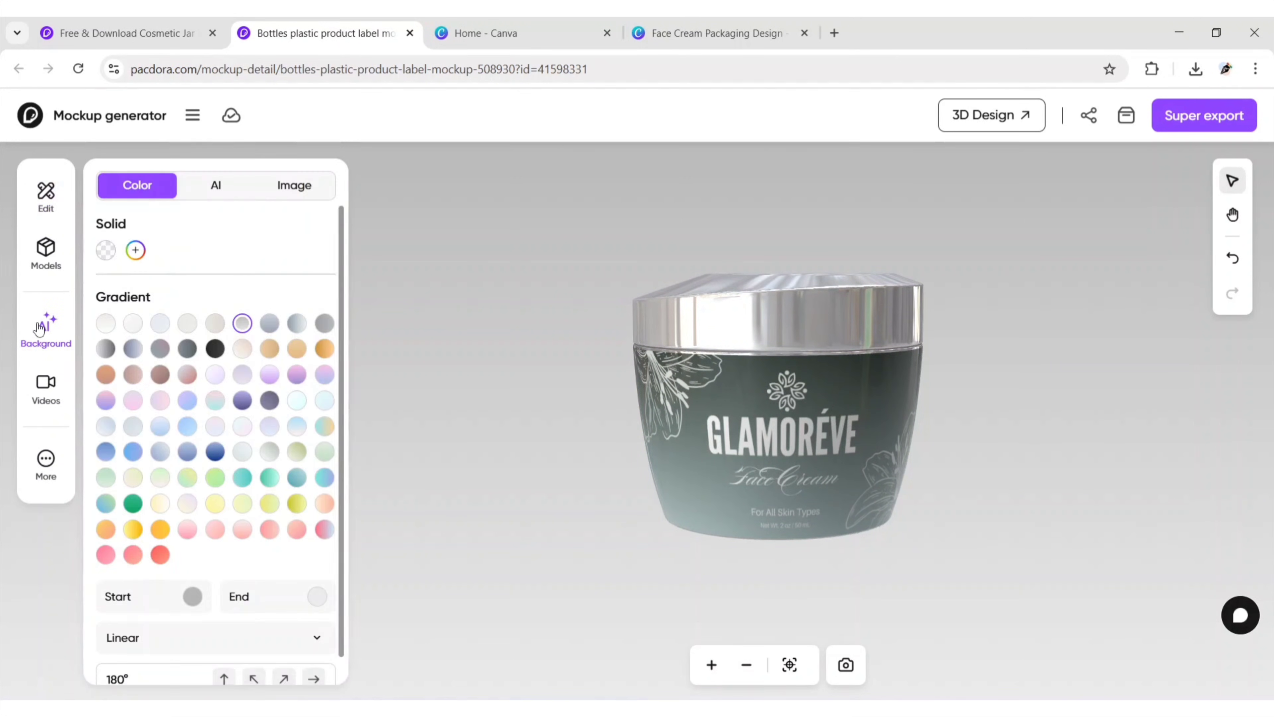
click(215, 187)
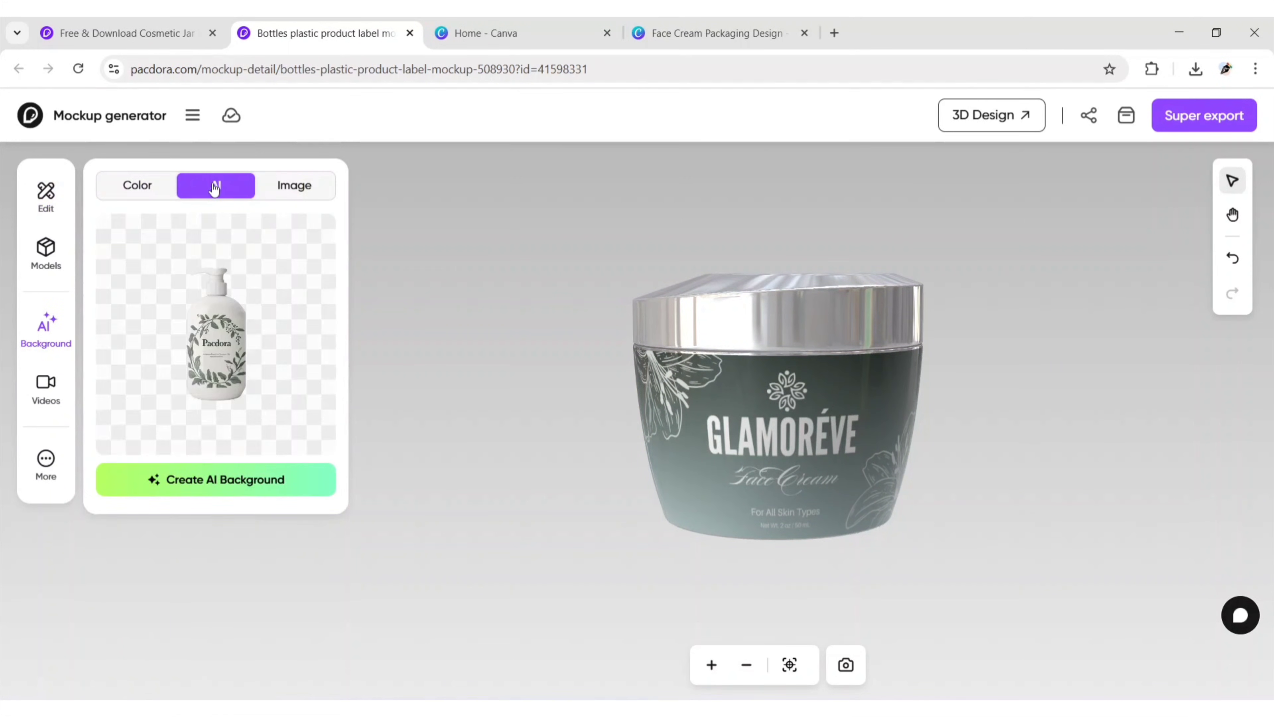
click(199, 480)
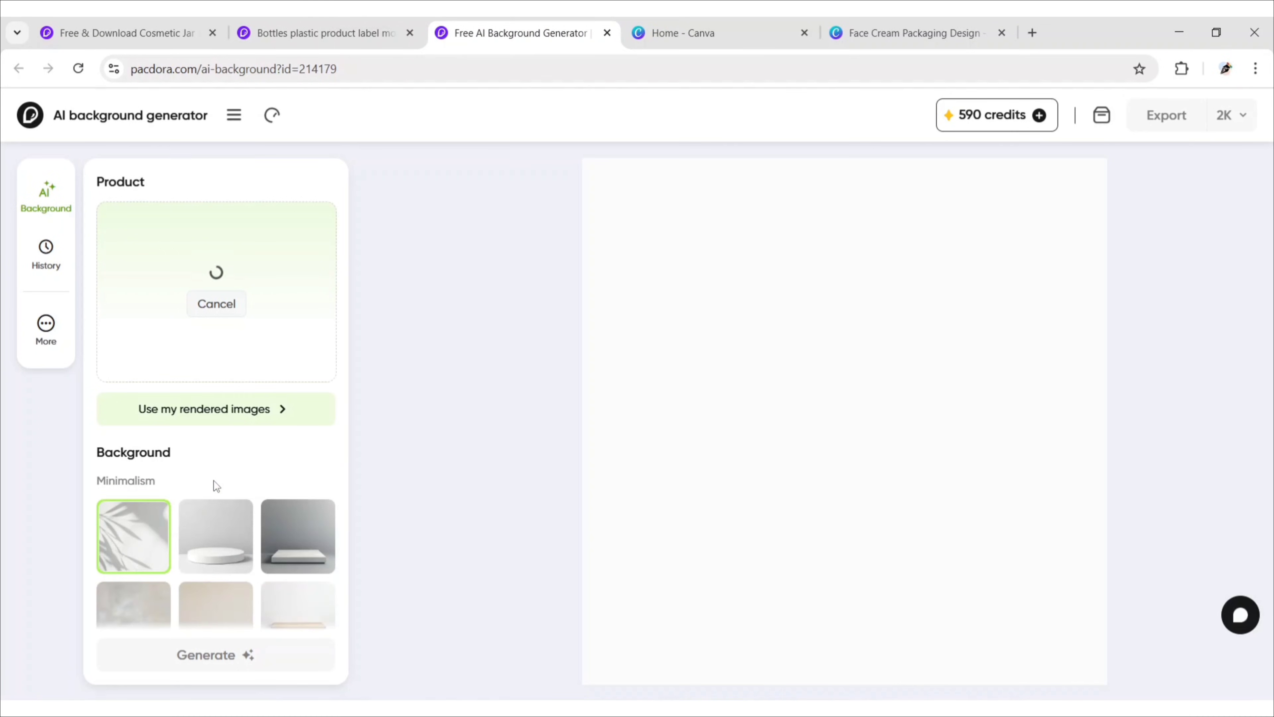
drag(274, 244, 206, 304)
scroll(255, 451, down, 10)
scroll(235, 456, down, 8)
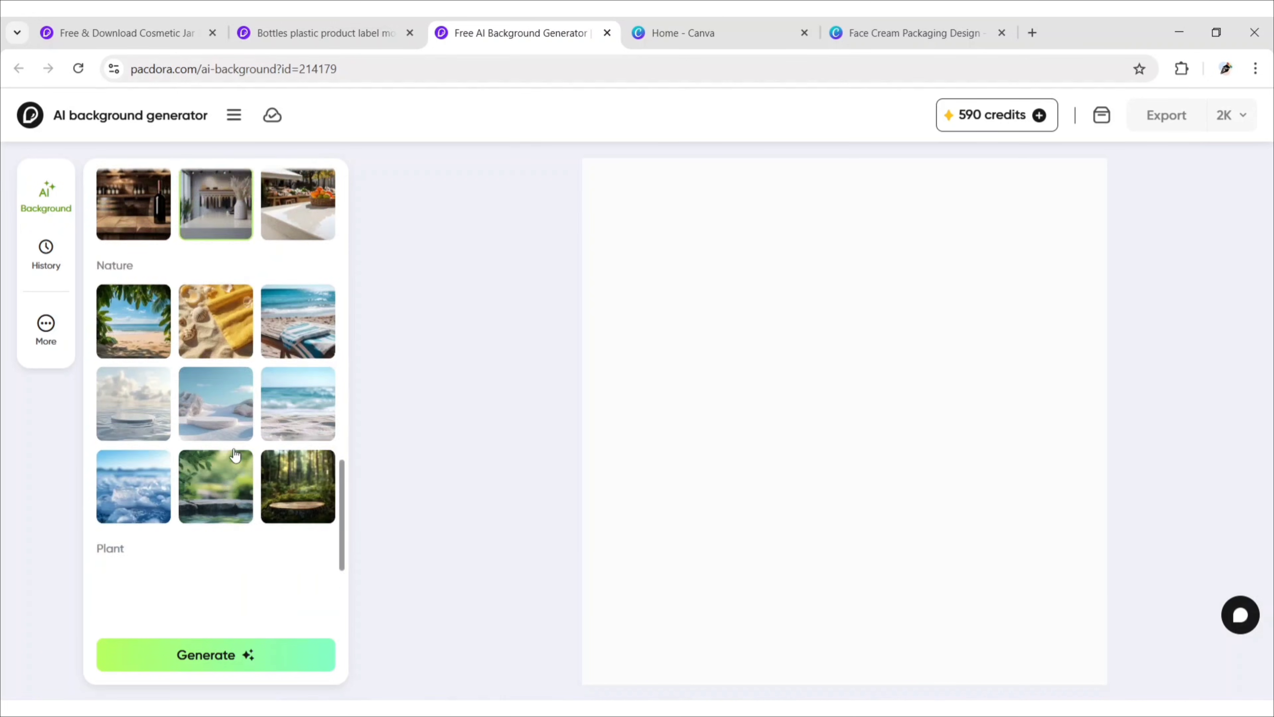
scroll(235, 456, down, 5)
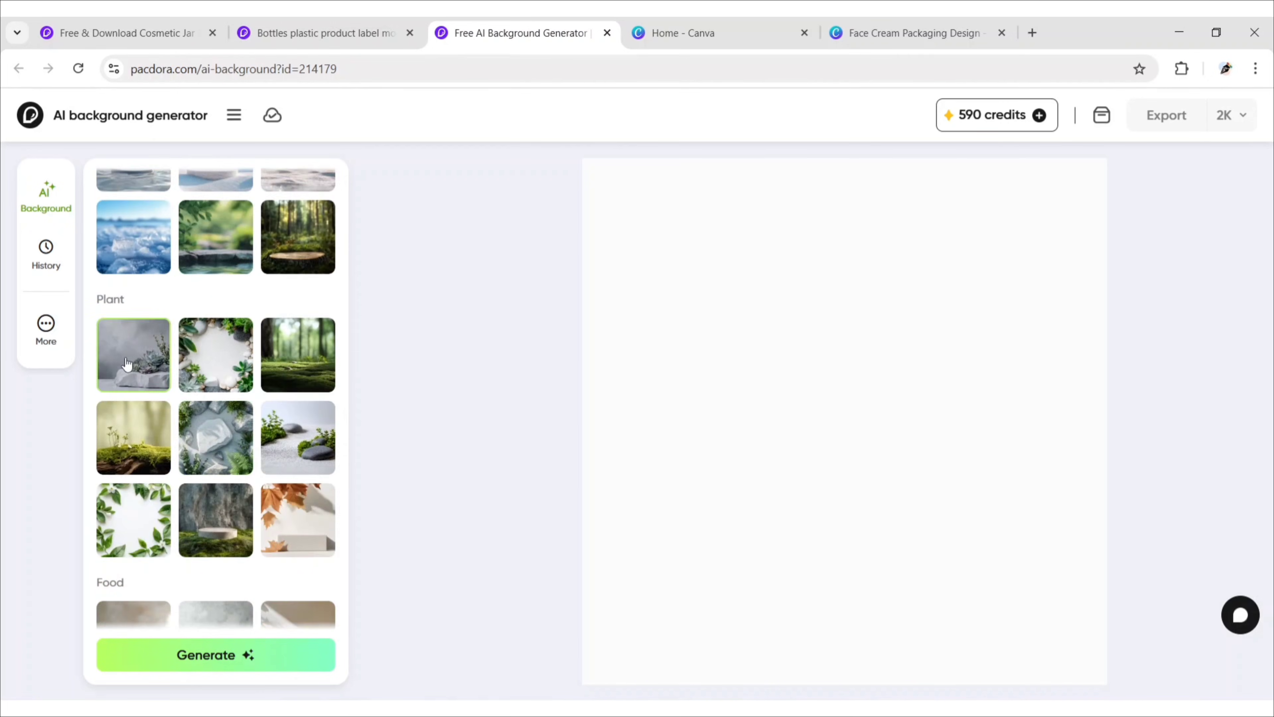
Generate Plant-backdrop scenes, generate two more, and preview the four results
click(200, 651)
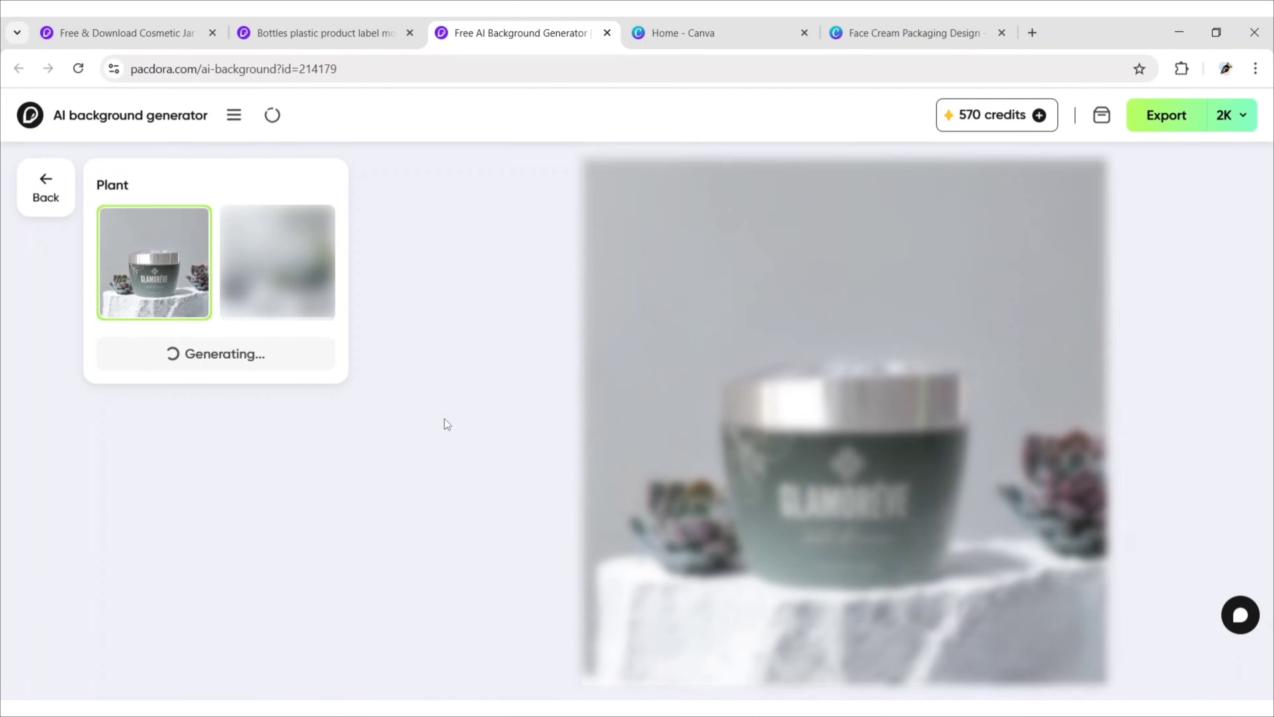
click(297, 298)
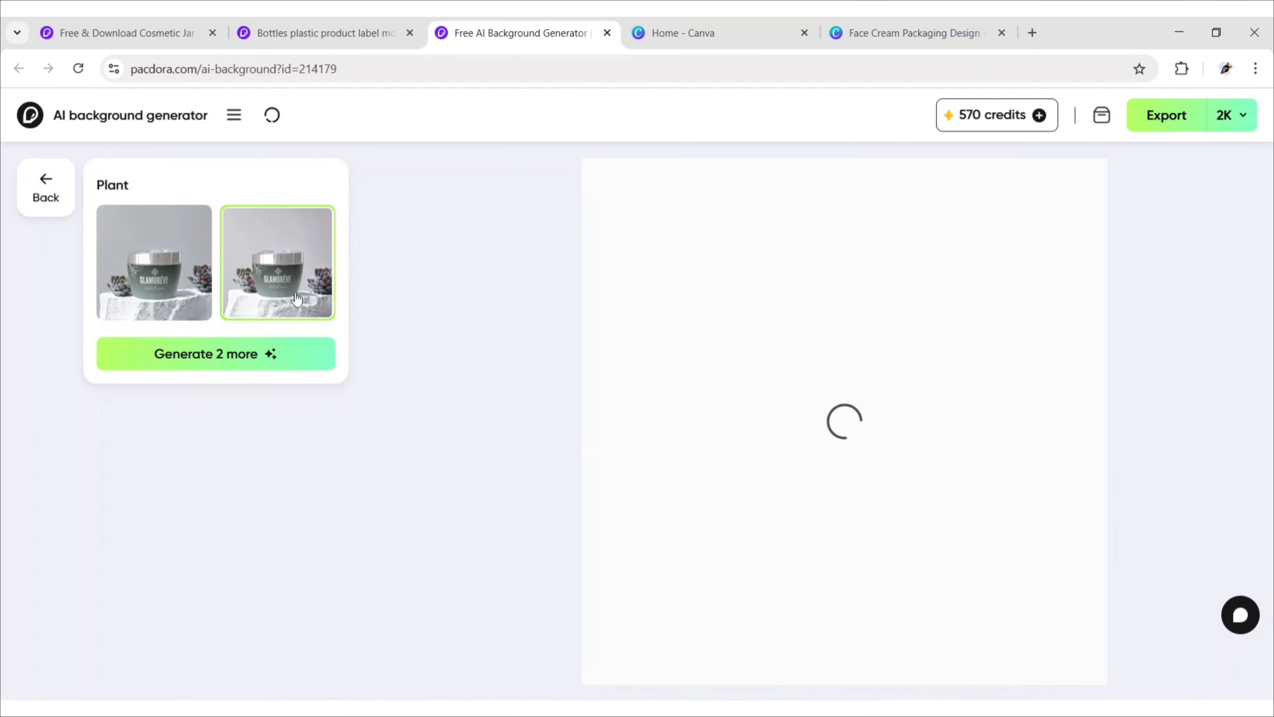
click(228, 352)
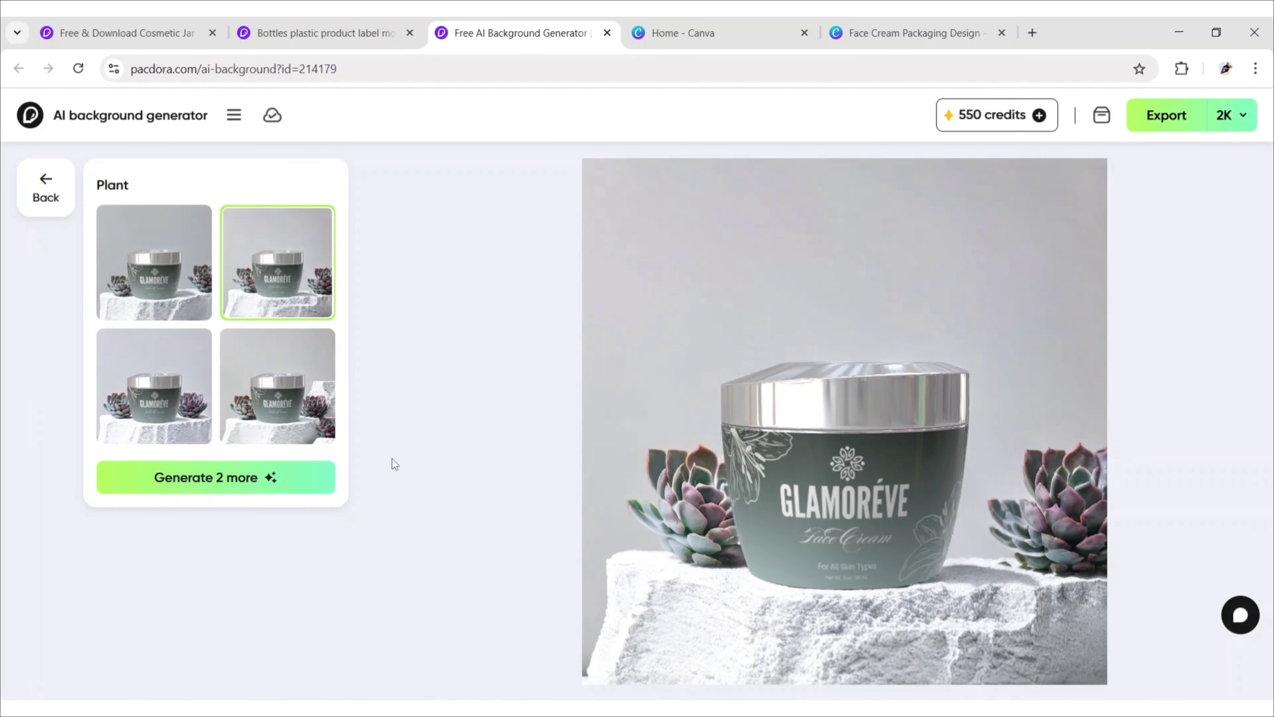
click(173, 412)
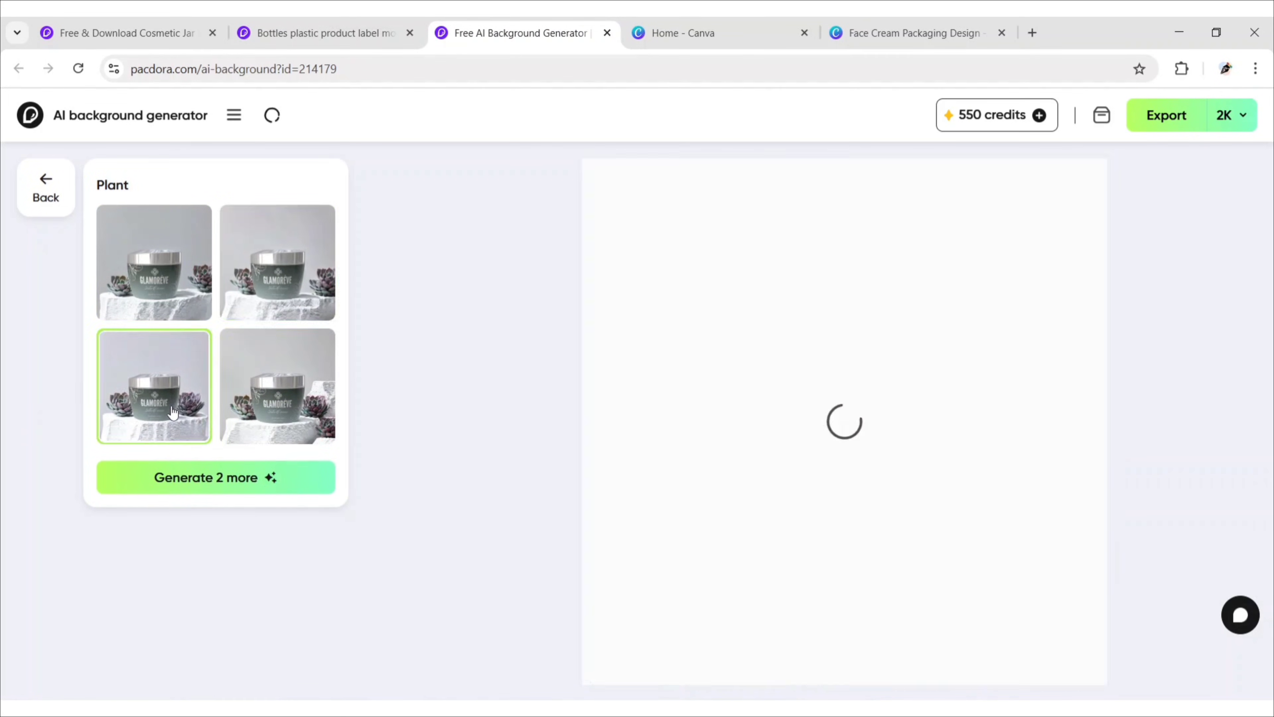
click(267, 403)
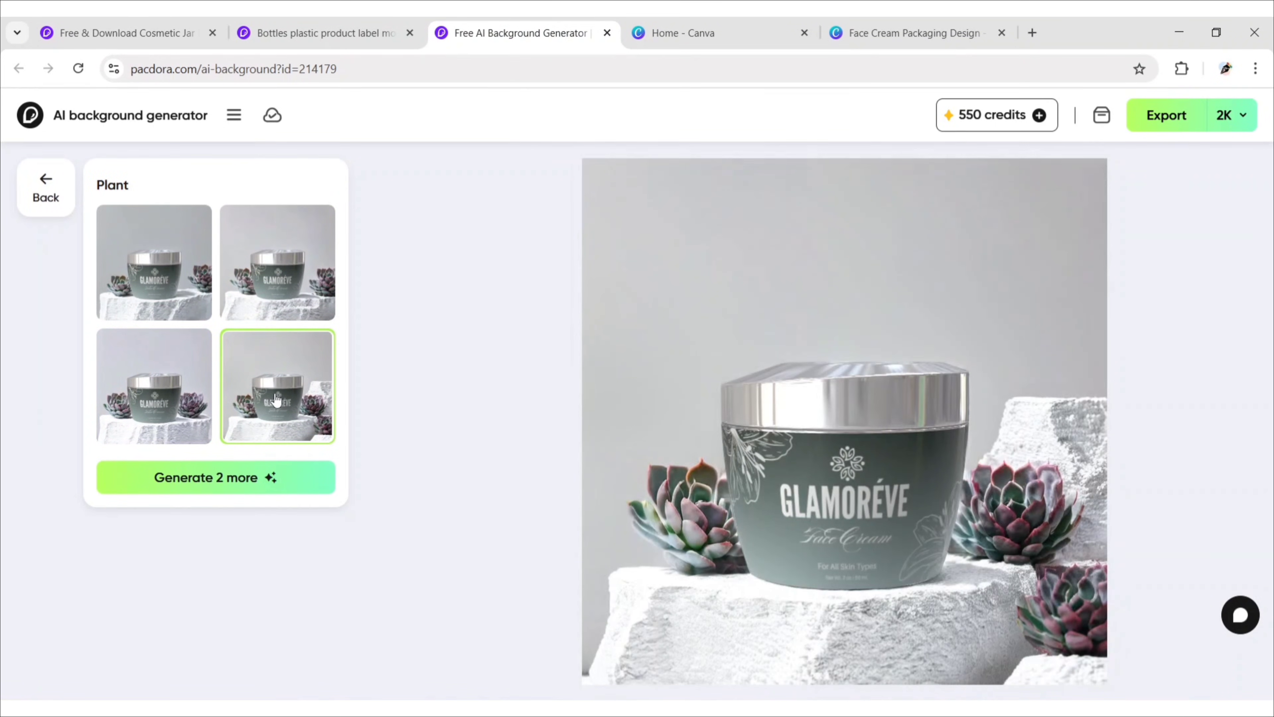
Tilt the jar about 25 degrees and choose the Nature water-and-clouds backdrop
click(60, 196)
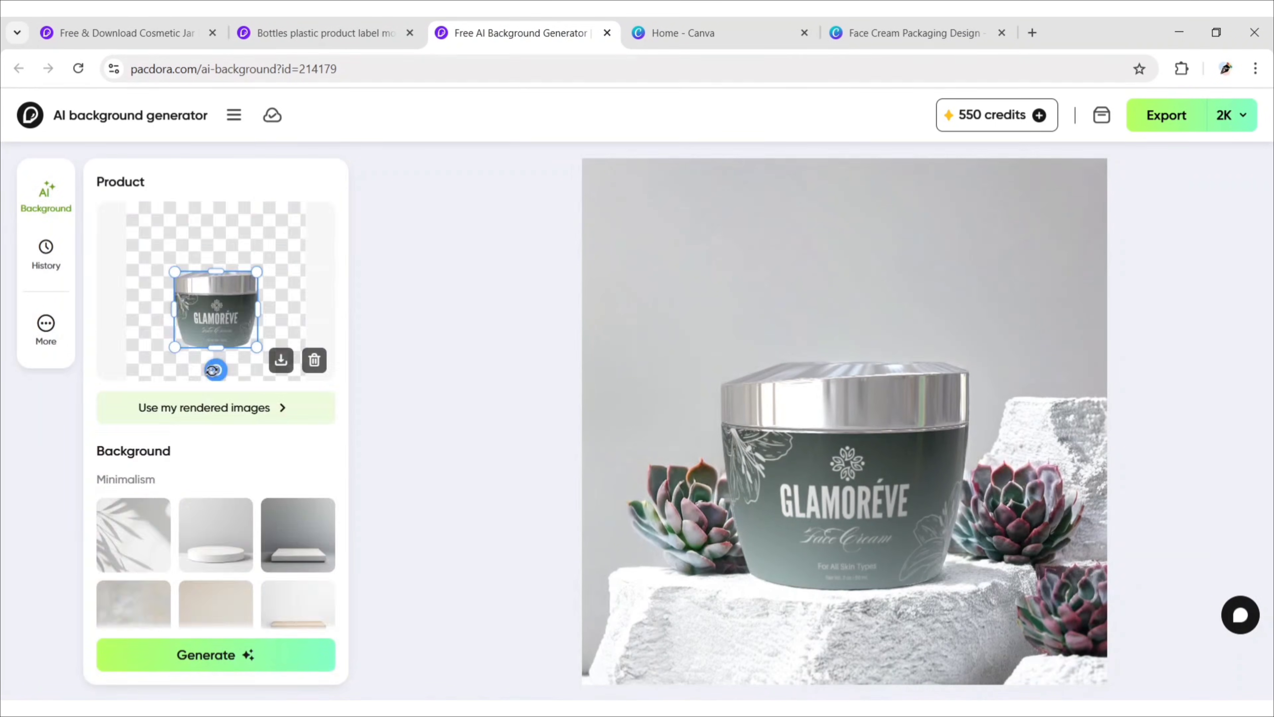
drag(214, 372, 242, 374)
scroll(211, 390, down, 20)
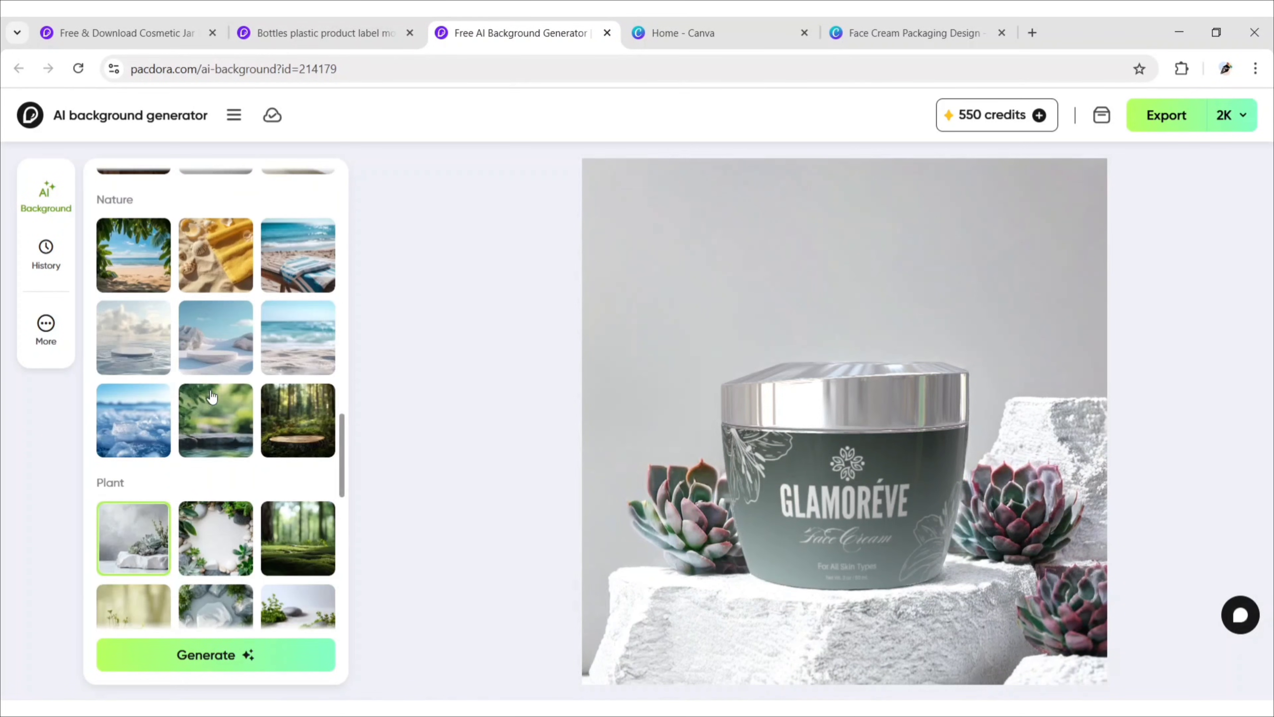
click(134, 338)
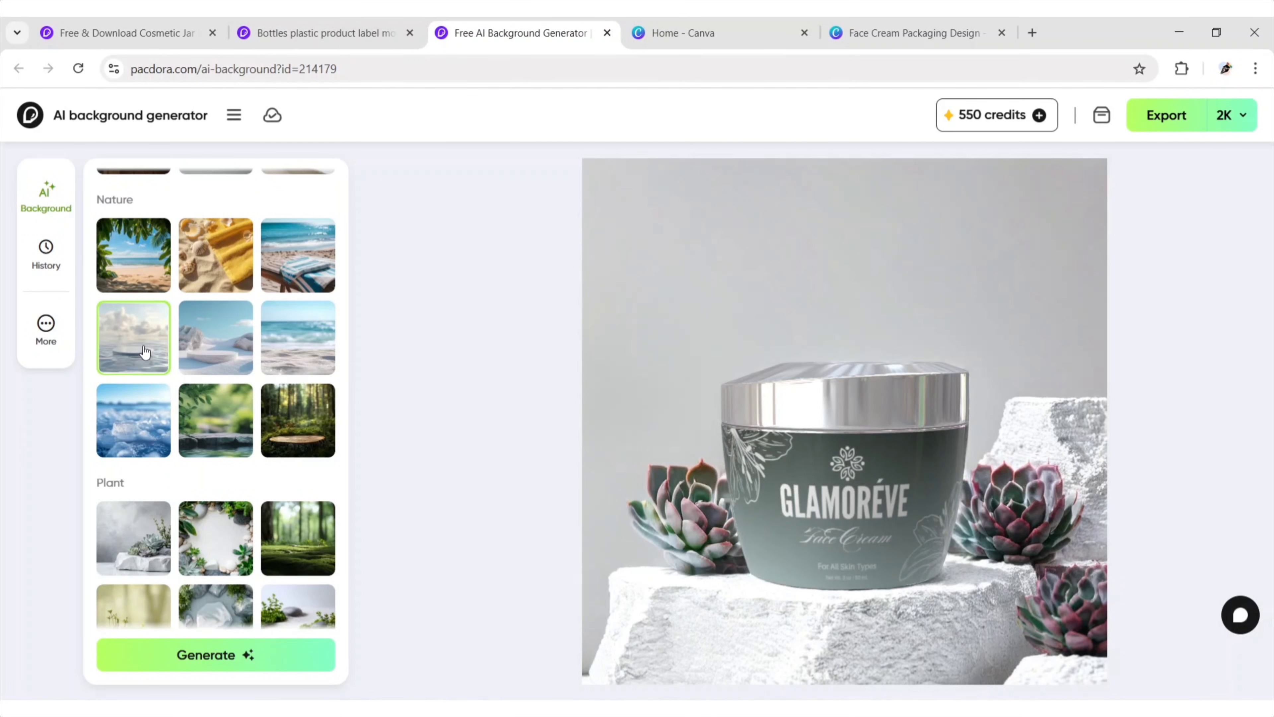
Generate Nature scenes, add two more variations, and preview the results
click(228, 656)
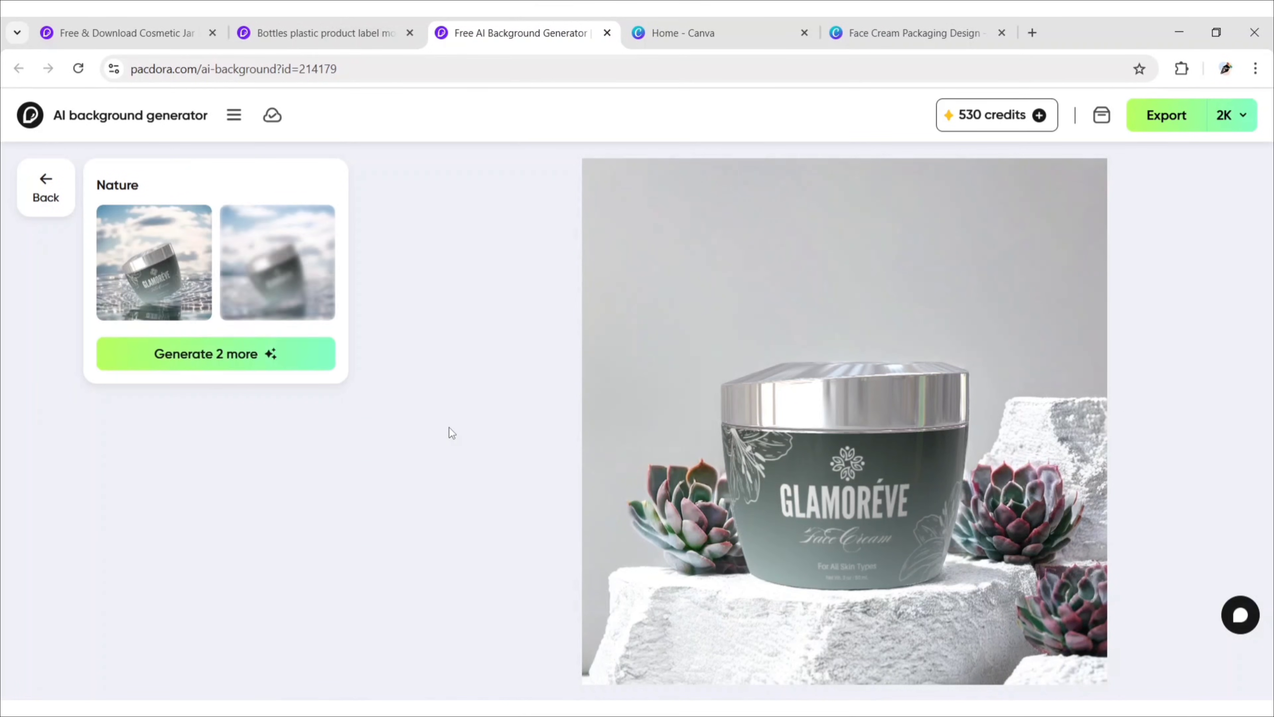
click(154, 262)
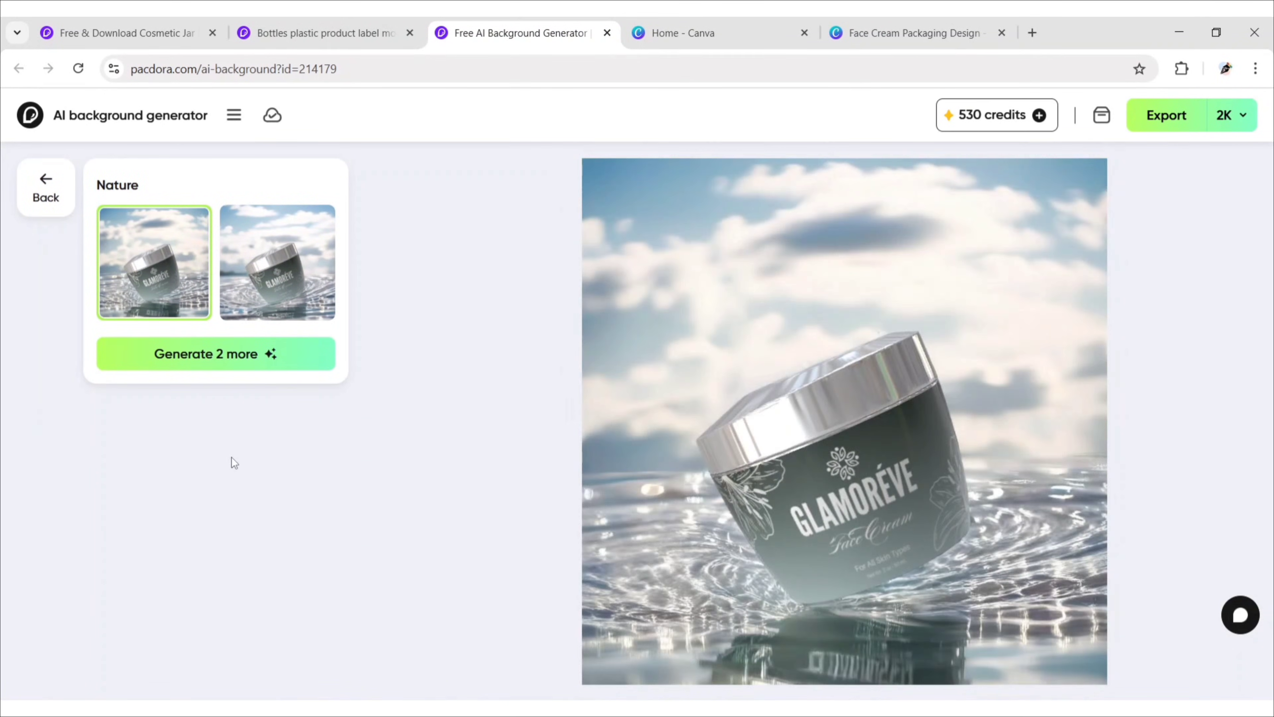
click(277, 262)
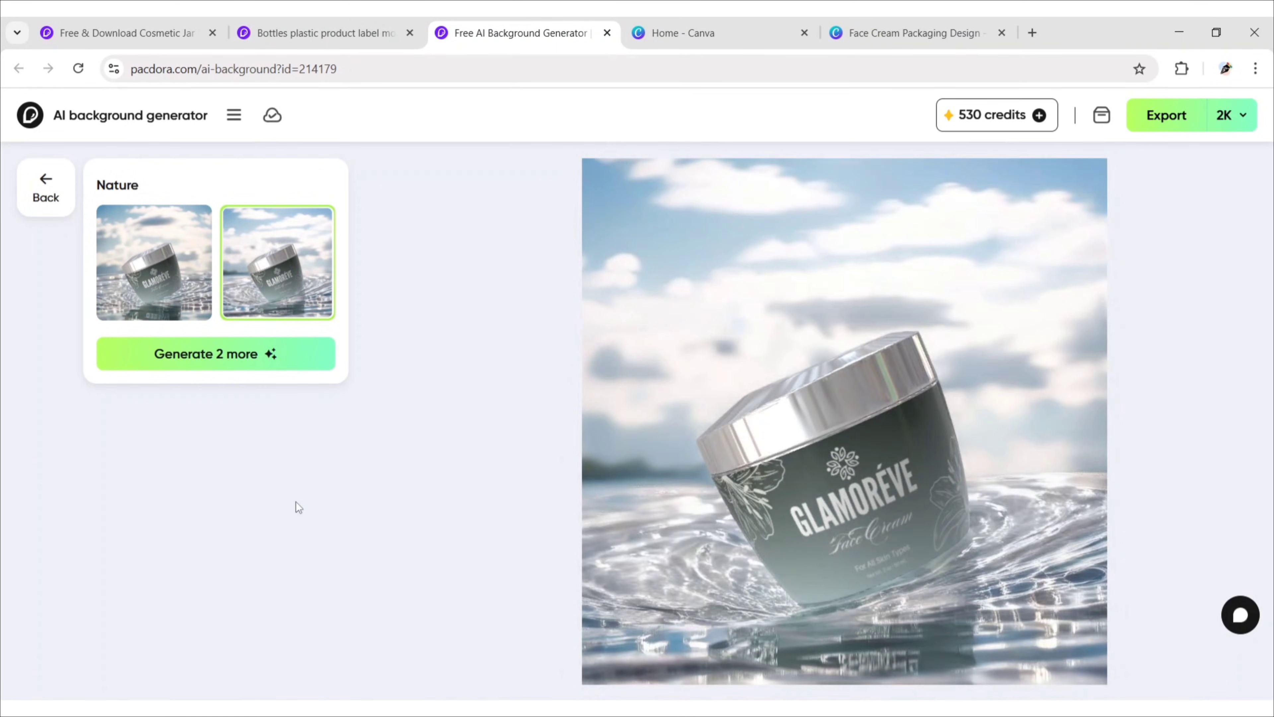
click(227, 354)
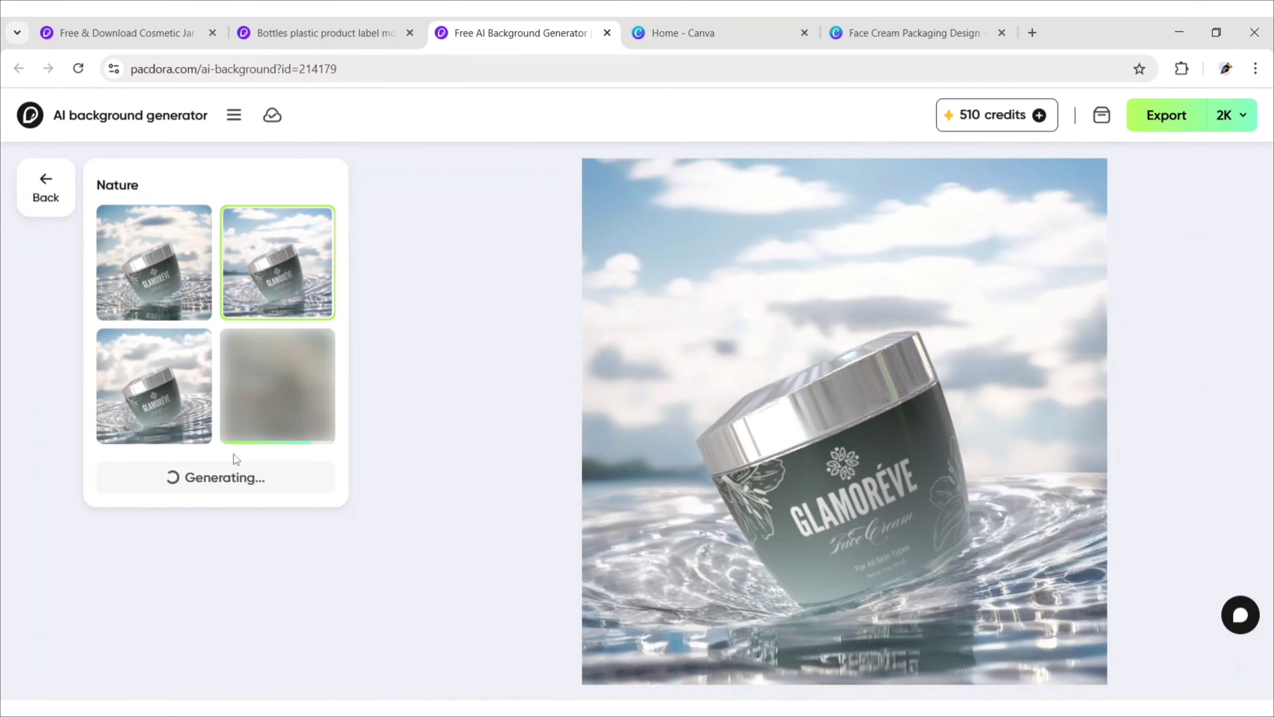
click(165, 405)
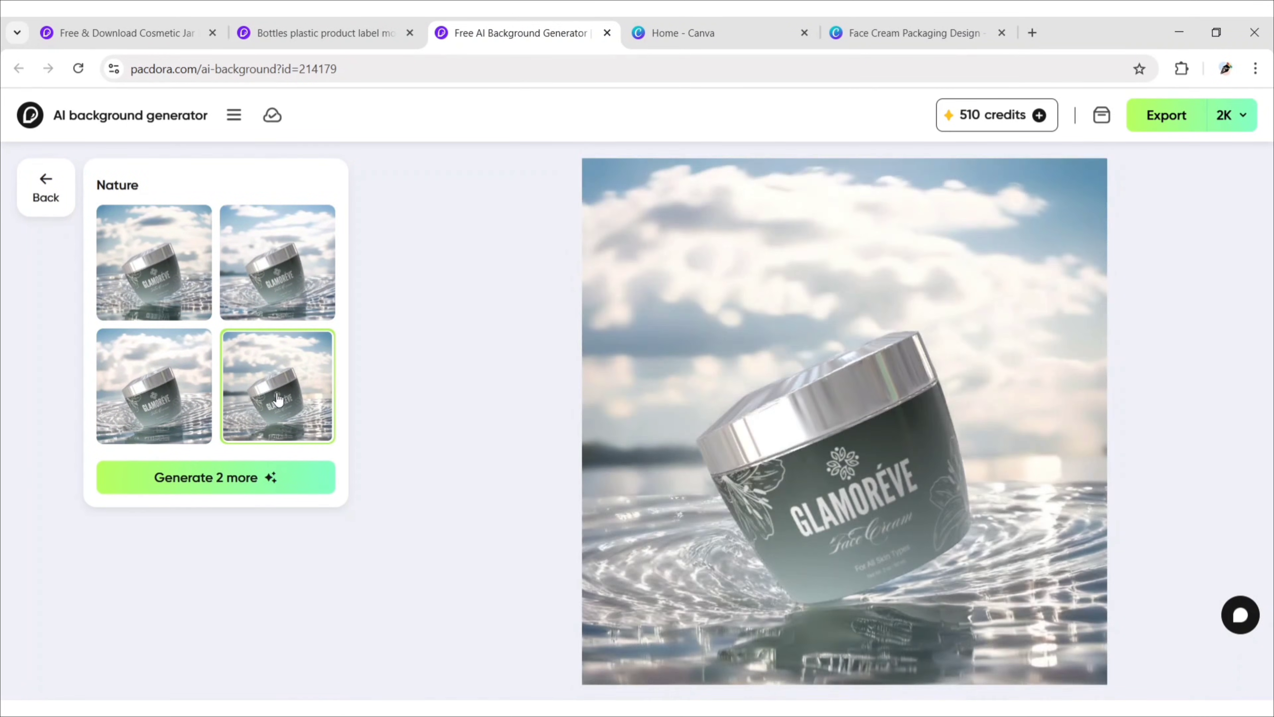
Cycle through the four Nature results, finishing on the bottom-left scene as the main preview
click(183, 295)
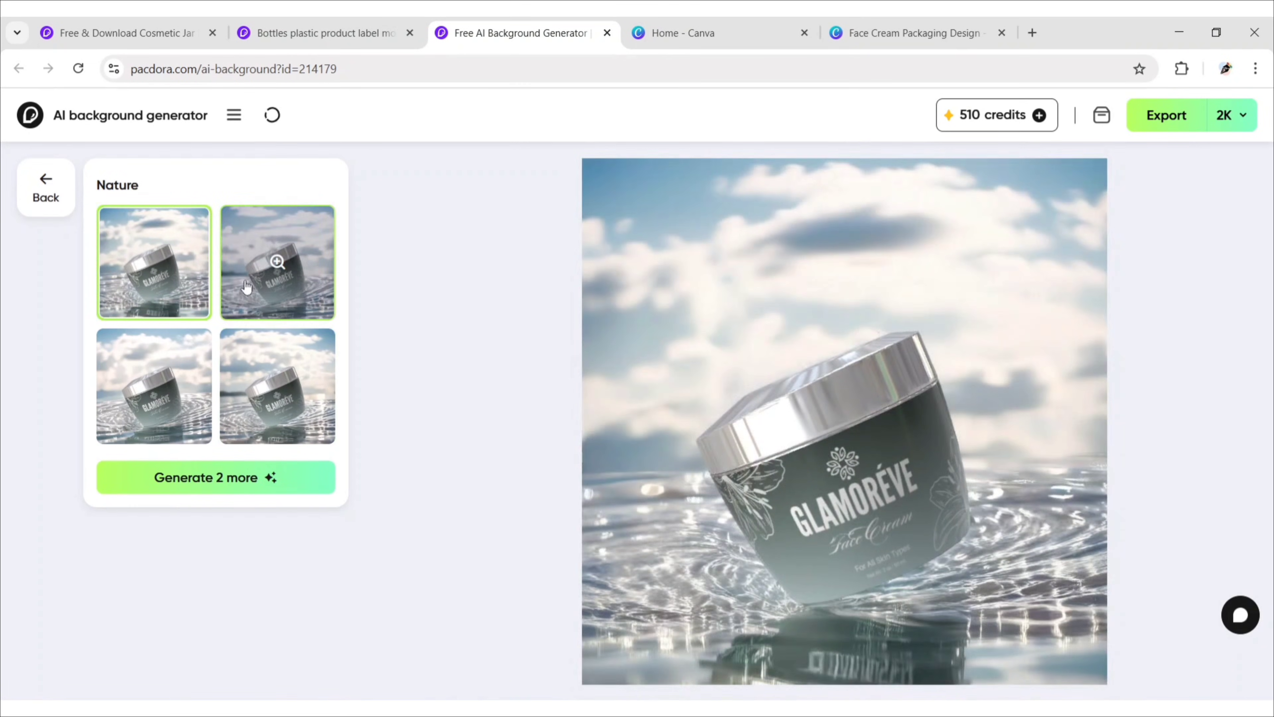
click(259, 287)
click(166, 382)
click(281, 411)
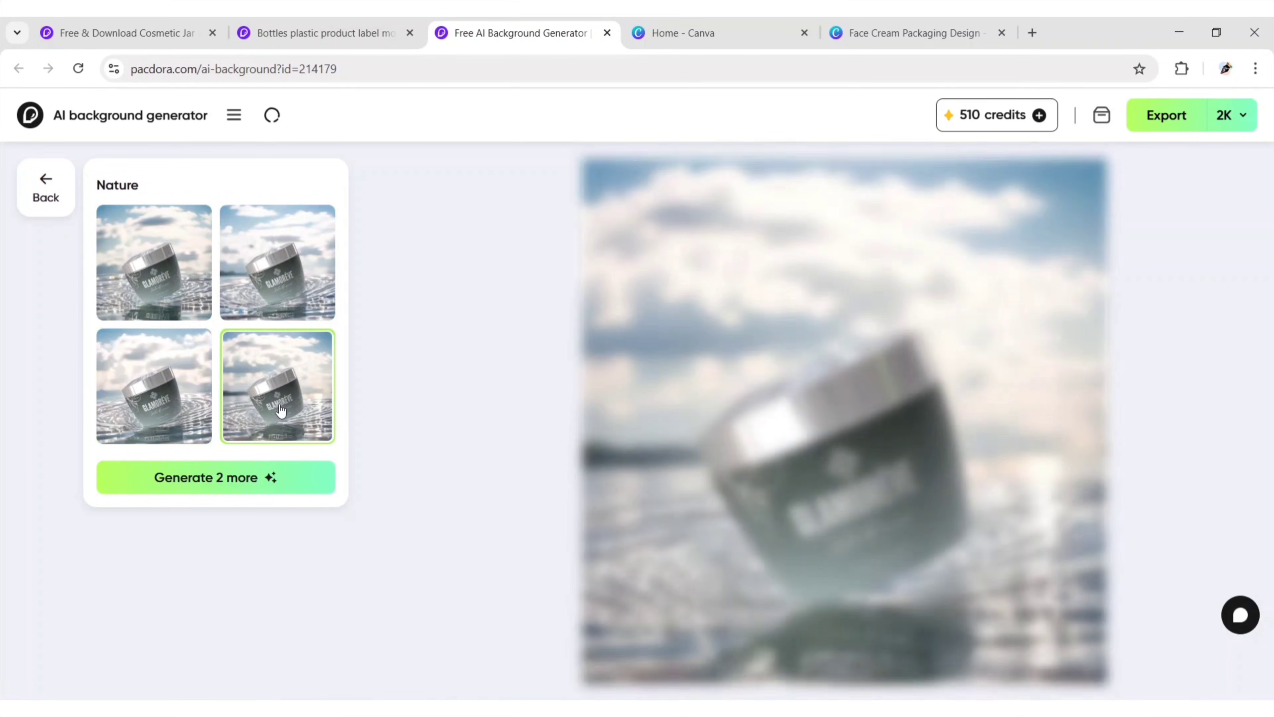
click(281, 315)
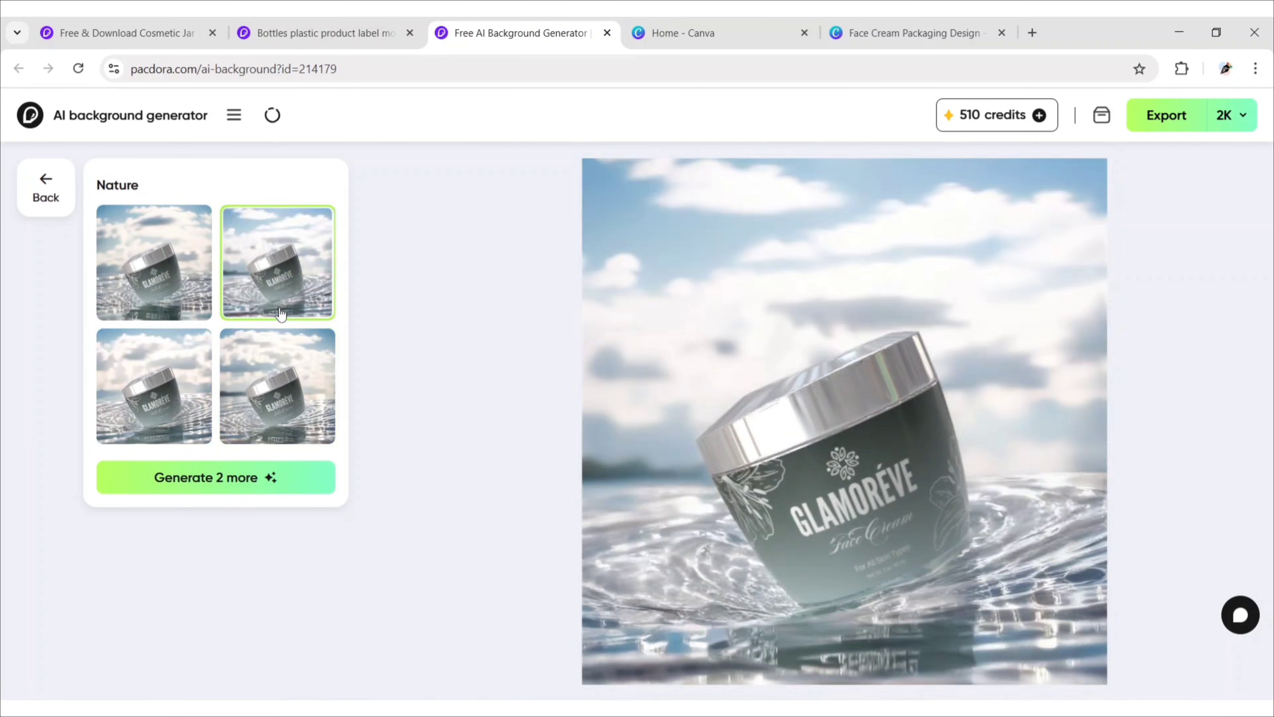
click(173, 399)
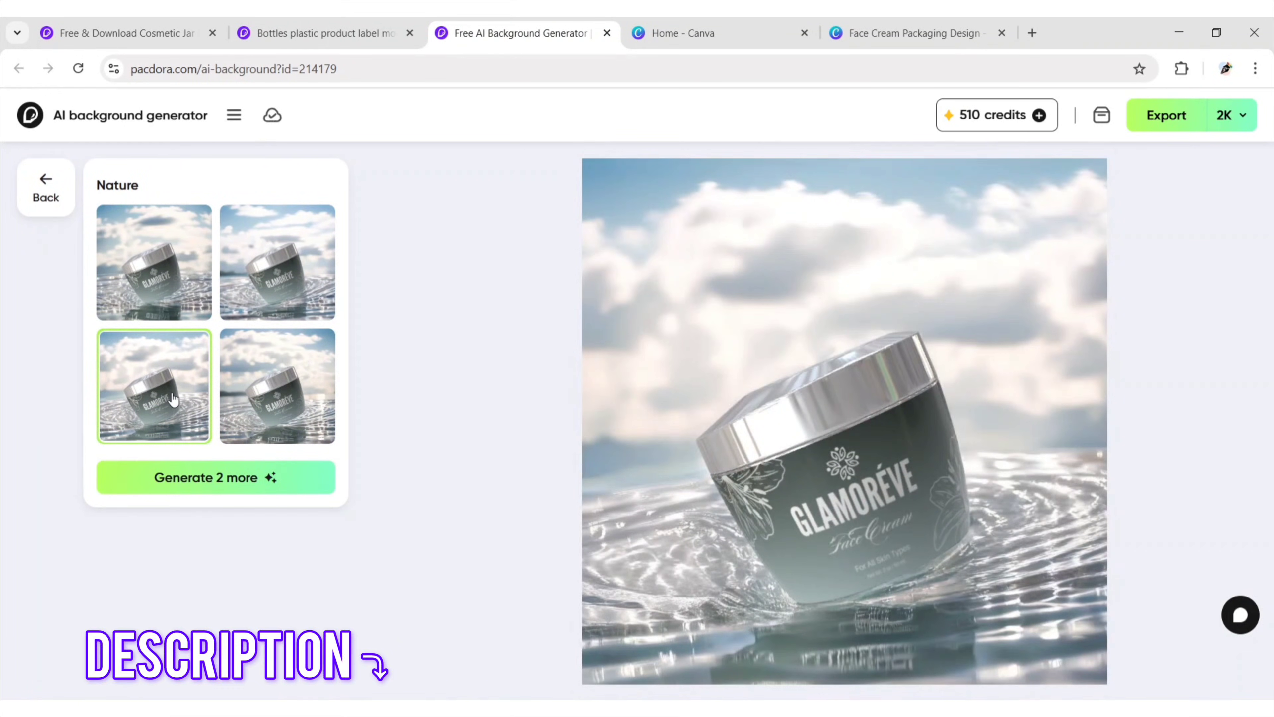